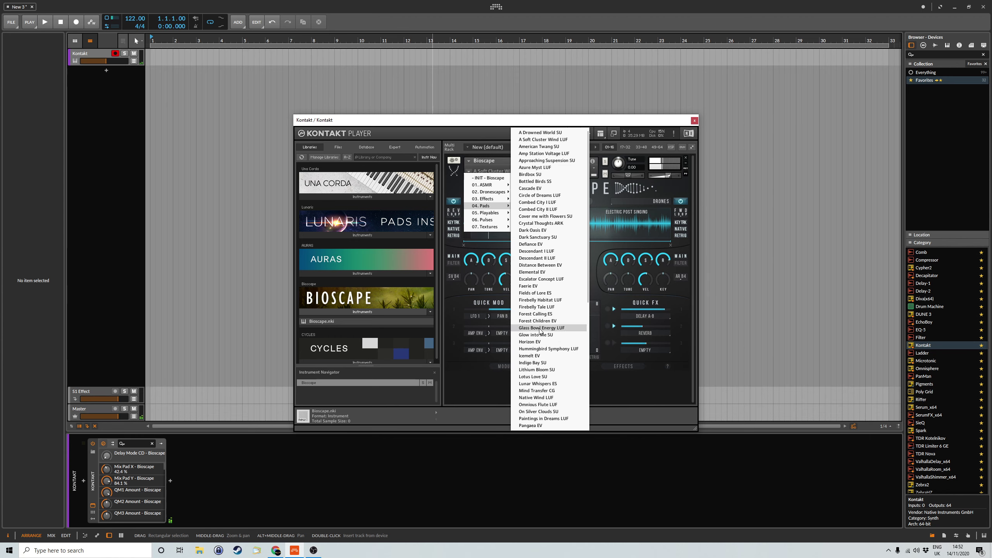
# Load the Lunar Whispers ES pad snapshot in Bioscape, close the instrument window, and start recording on the Kontakt track.
pyautogui.scroll(-4, 539, 297)
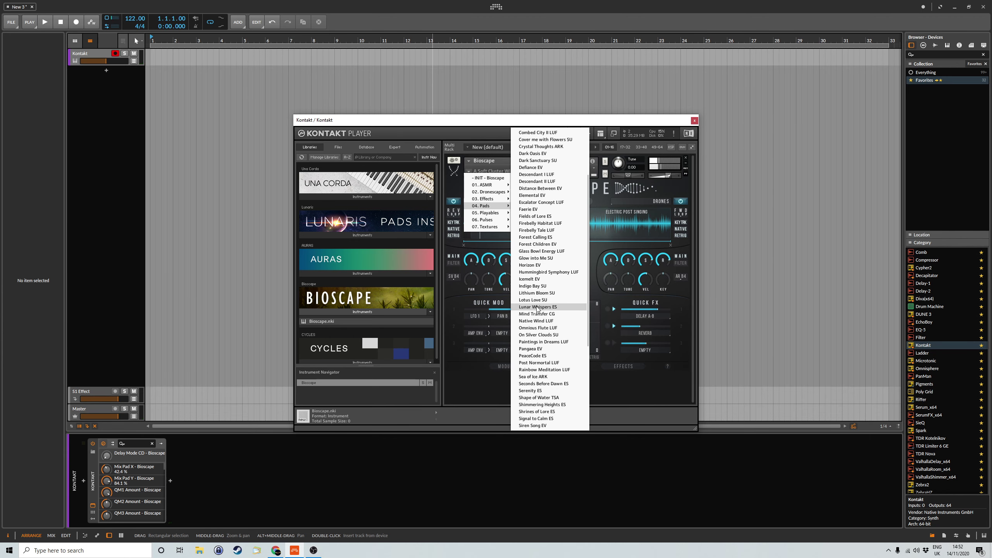
pyautogui.click(538, 307)
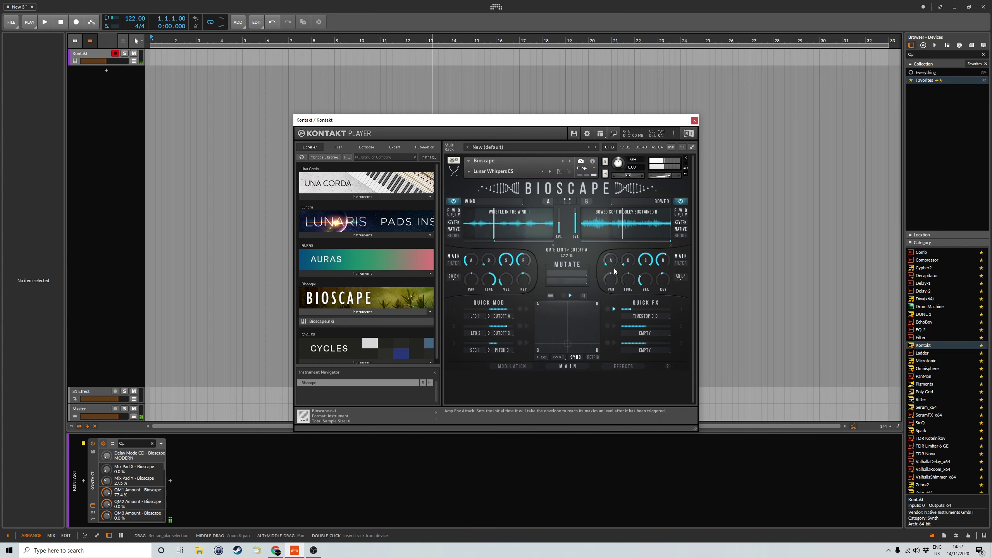
pyautogui.click(695, 121)
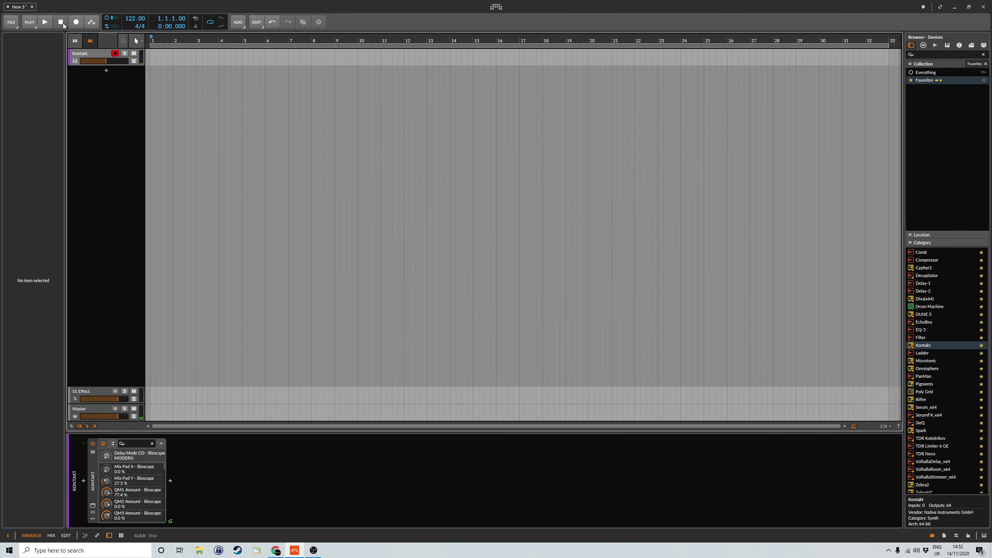
pyautogui.click(45, 22)
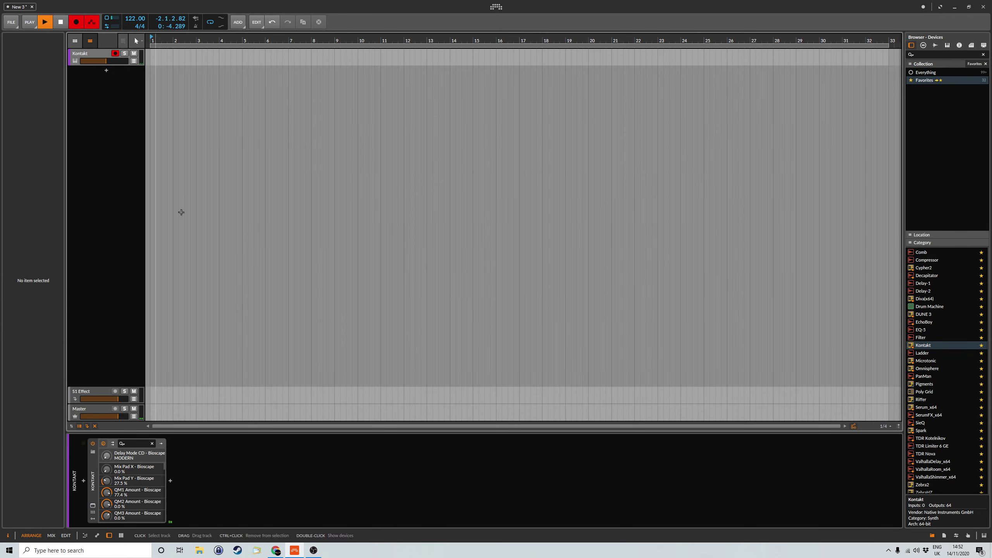
# Insert ValhallaShimmer after Kontakt in the device chain and close its window.
pyautogui.click(170, 481)
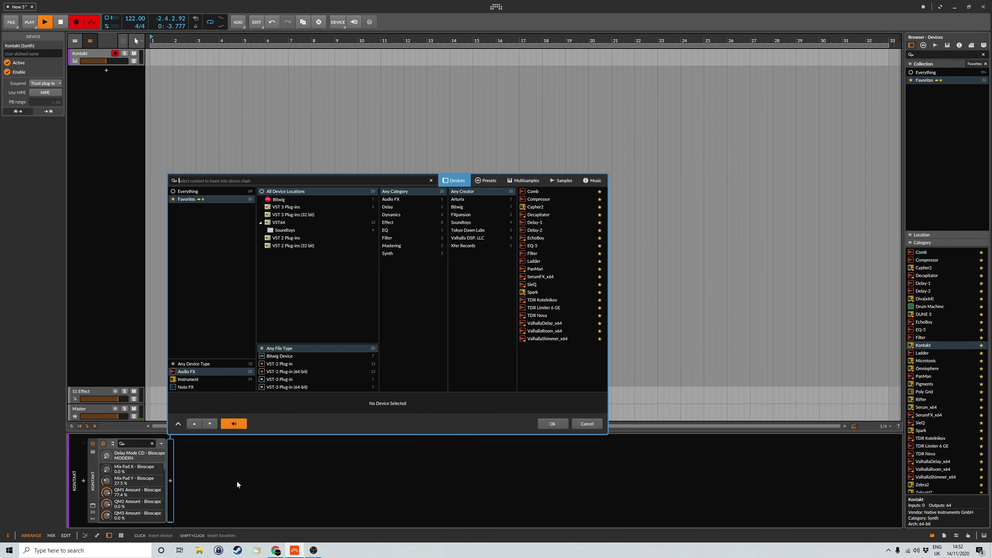
pyautogui.click(545, 339)
pyautogui.click(554, 424)
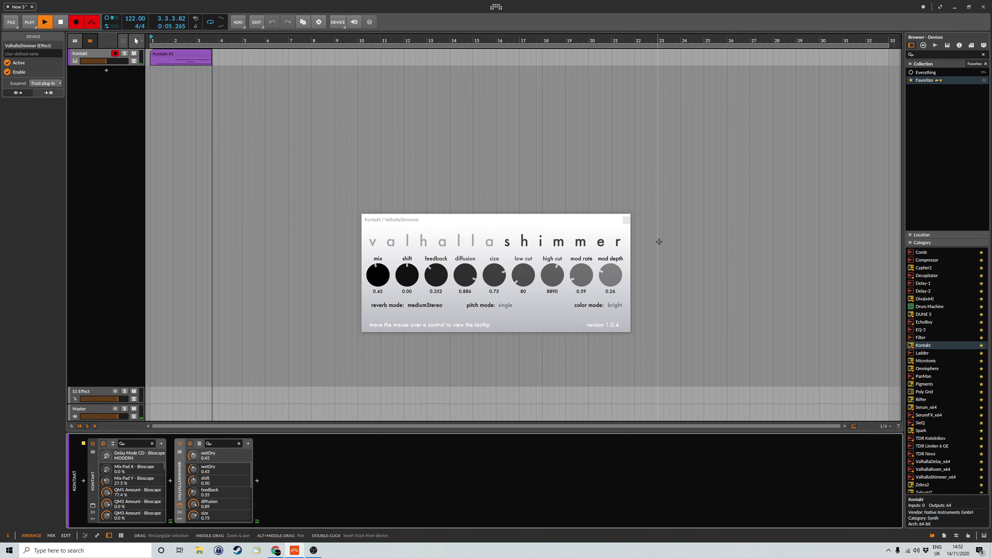
pyautogui.click(626, 220)
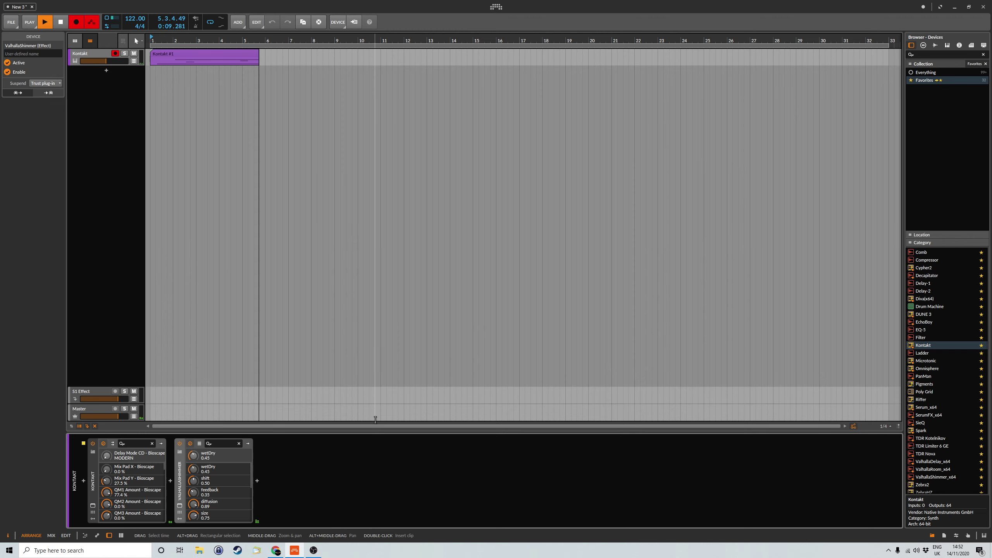
# Add ValhallaDelay to the device chain after ValhallaShimmer.
pyautogui.click(257, 481)
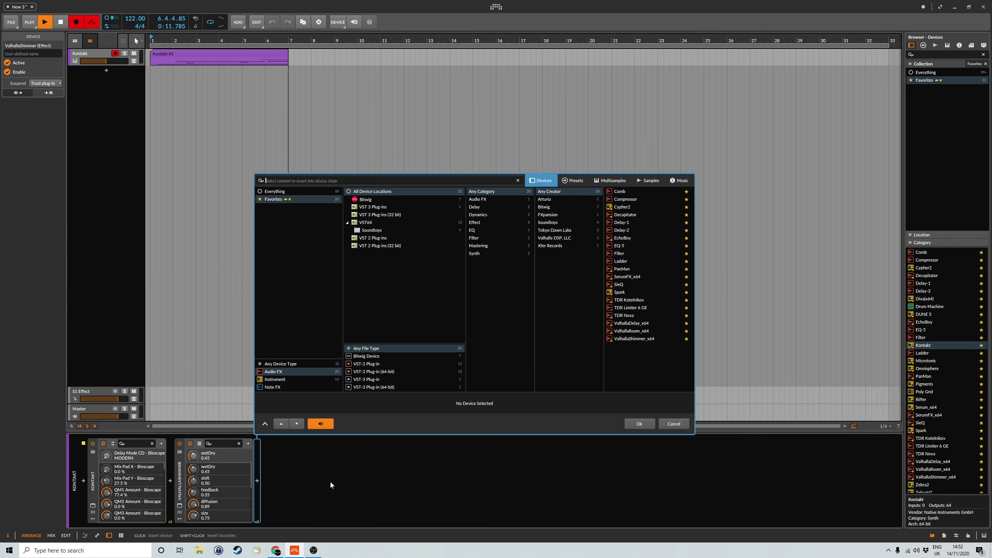
pyautogui.click(638, 325)
pyautogui.click(646, 422)
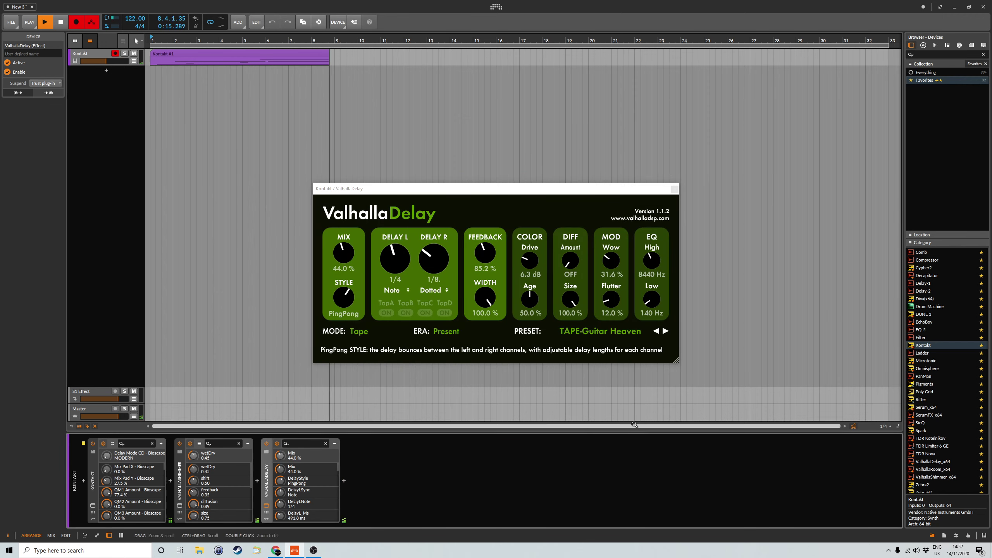
# Set ValhallaDelay's mix to 34.4%, left delay to 1/2 note, right delay to 1/4 dotted and feedback to about 75%.
pyautogui.moveTo(344, 254); pyautogui.dragTo(347, 265)
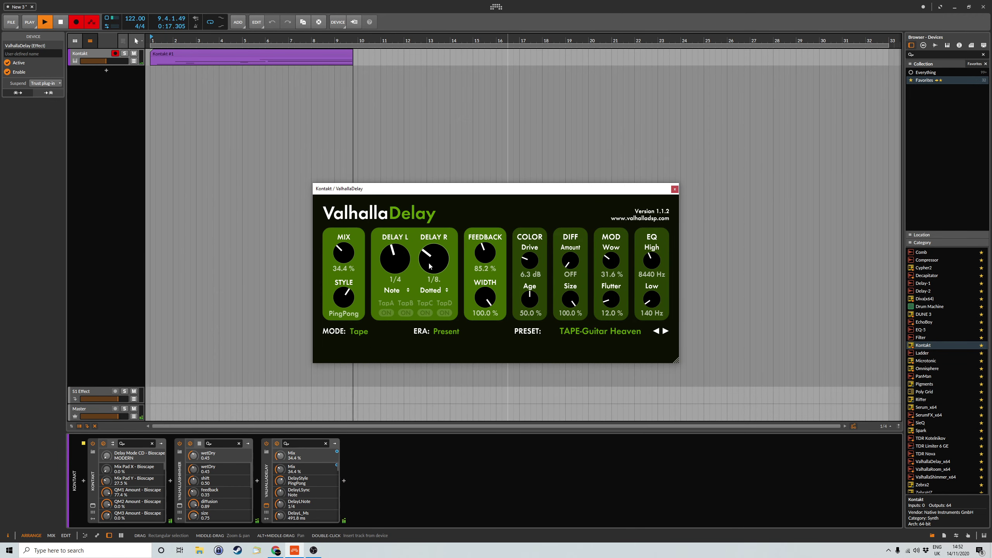
pyautogui.moveTo(408, 252); pyautogui.dragTo(406, 246)
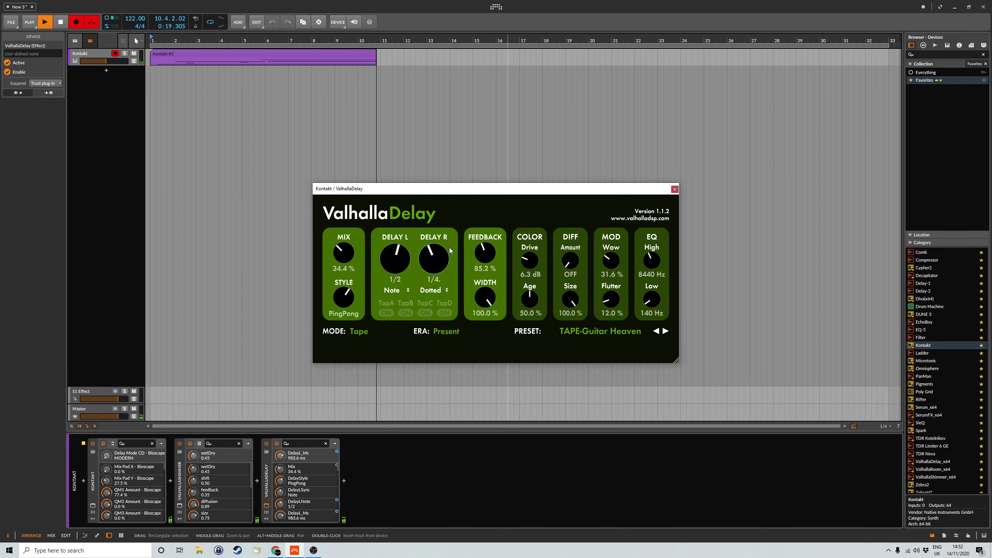
pyautogui.moveTo(485, 252); pyautogui.dragTo(486, 262)
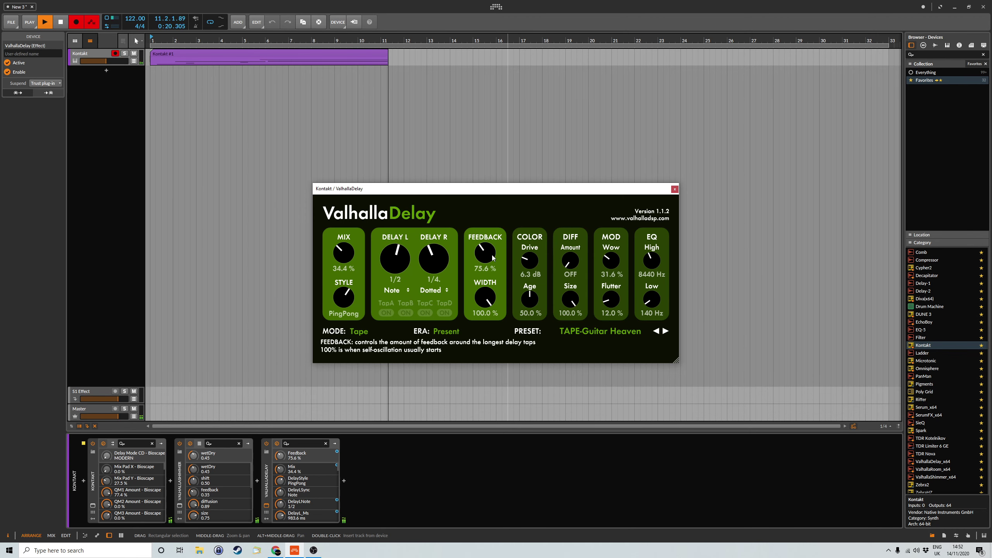
pyautogui.click(674, 190)
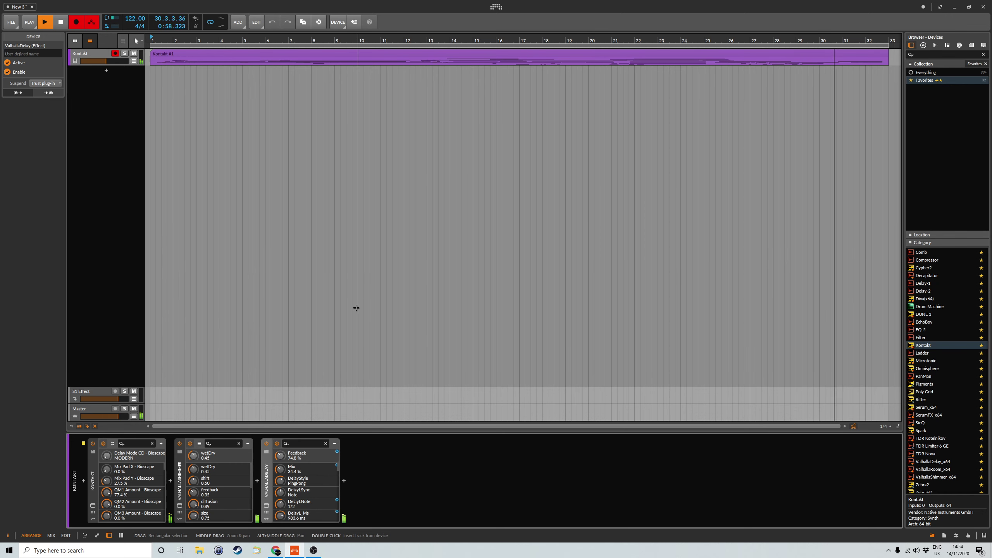
# End the recording and save the project under the name New 34.
pyautogui.click(74, 26)
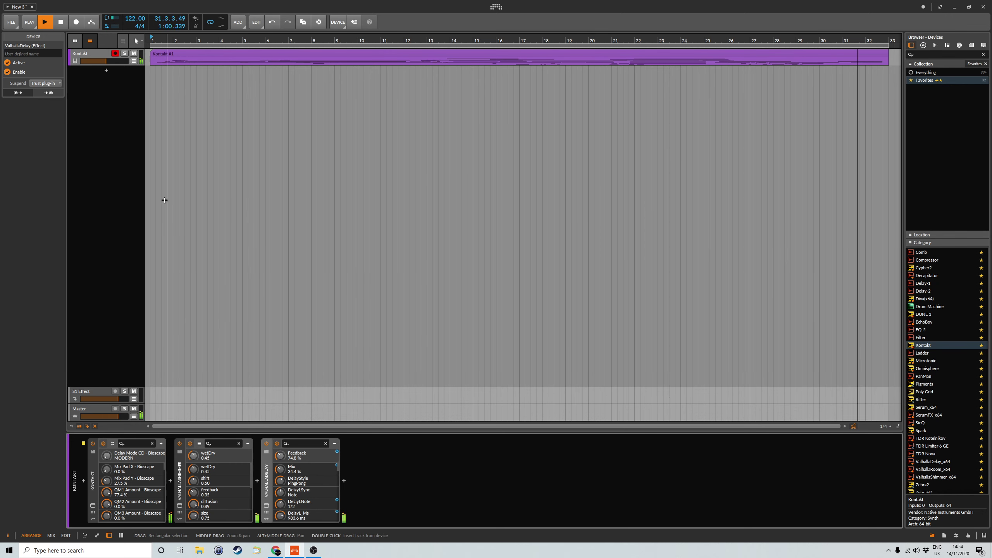
pyautogui.click(10, 25)
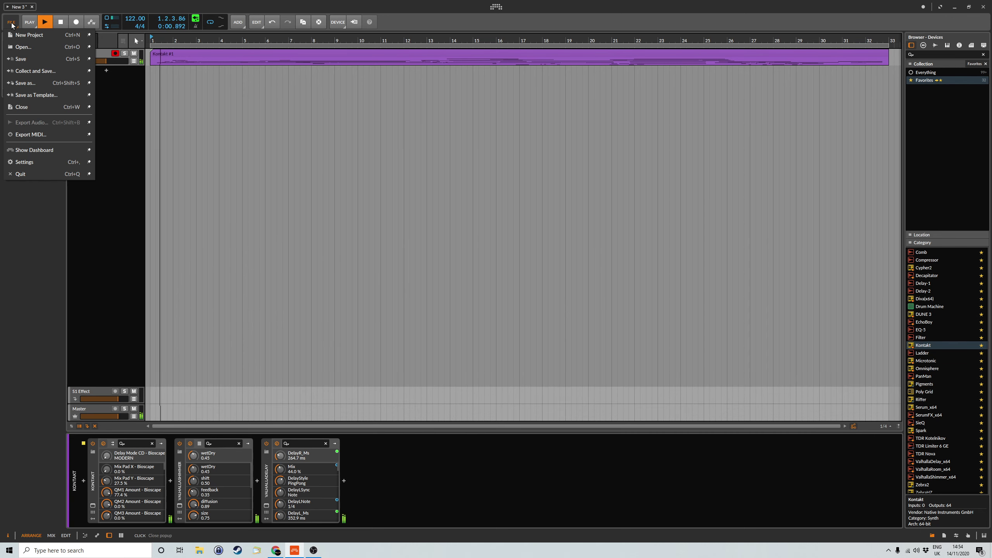
pyautogui.click(37, 84)
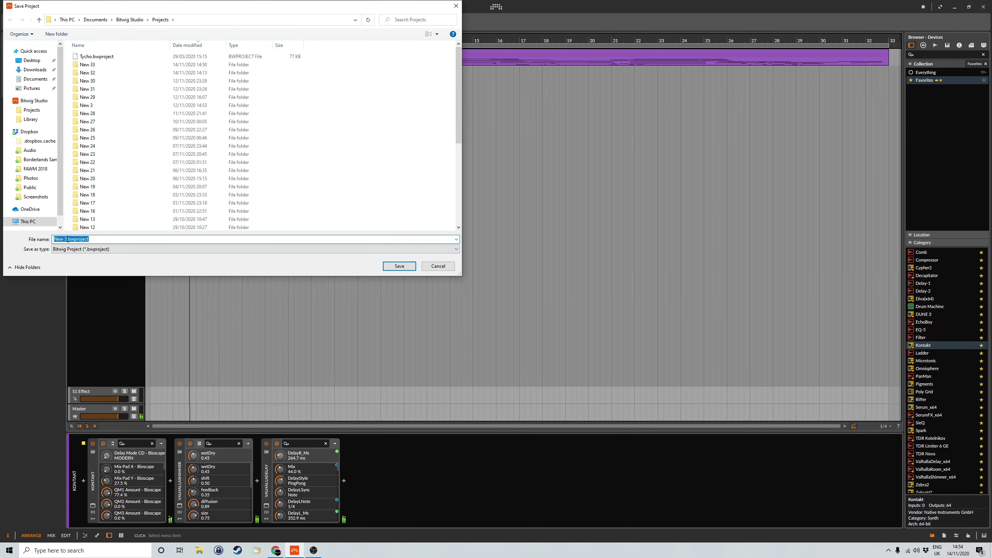
pyautogui.click(71, 260)
pyautogui.click(403, 269)
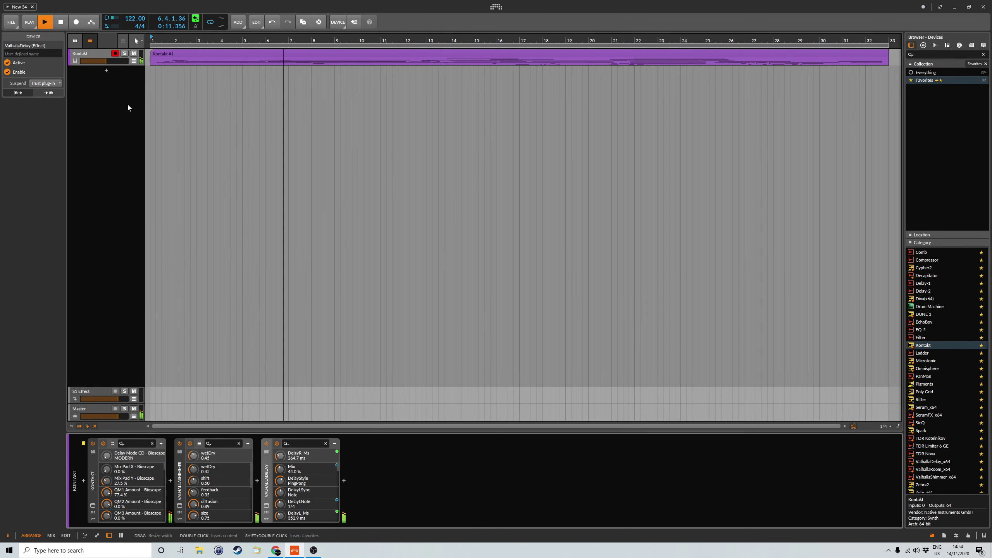
# Set ValhallaShimmer to bigStereo reverb mode with a 0.35 mix, and reduce ValhallaDelay's mix to 31.7%.
pyautogui.click(98, 52)
pyautogui.moveTo(193, 456); pyautogui.dragTo(193, 465)
pyautogui.click(180, 506)
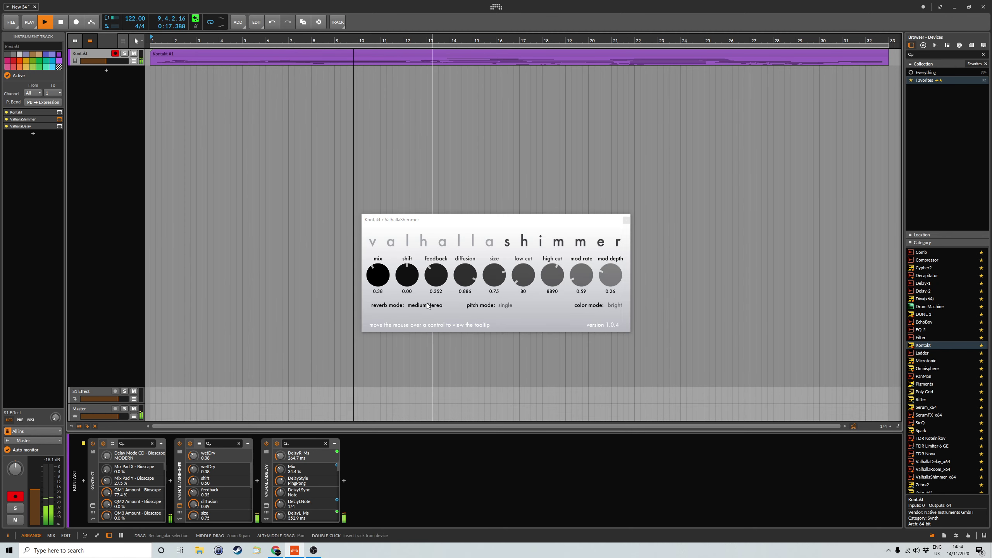
pyautogui.click(406, 306)
pyautogui.click(429, 325)
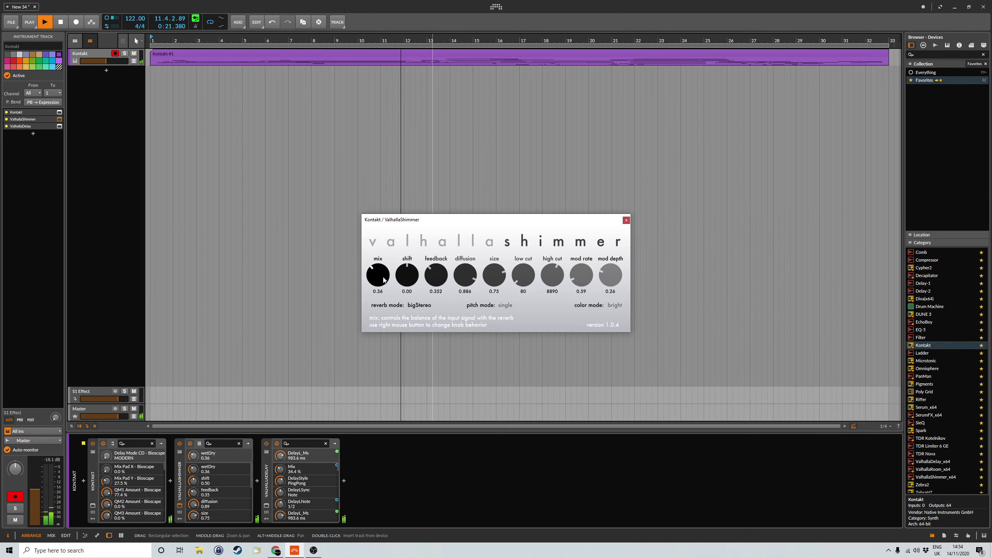
pyautogui.press('Escape')
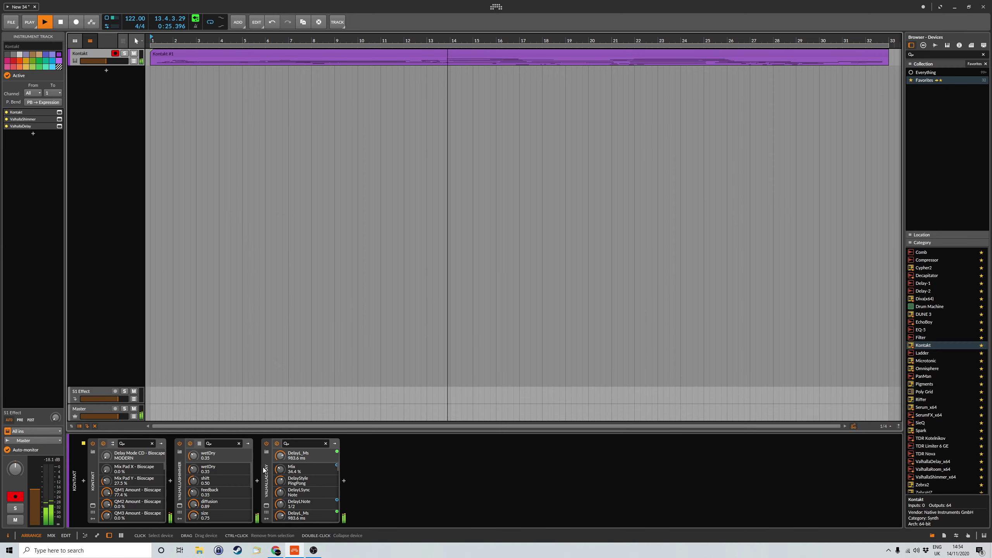
pyautogui.moveTo(286, 469); pyautogui.dragTo(268, 474)
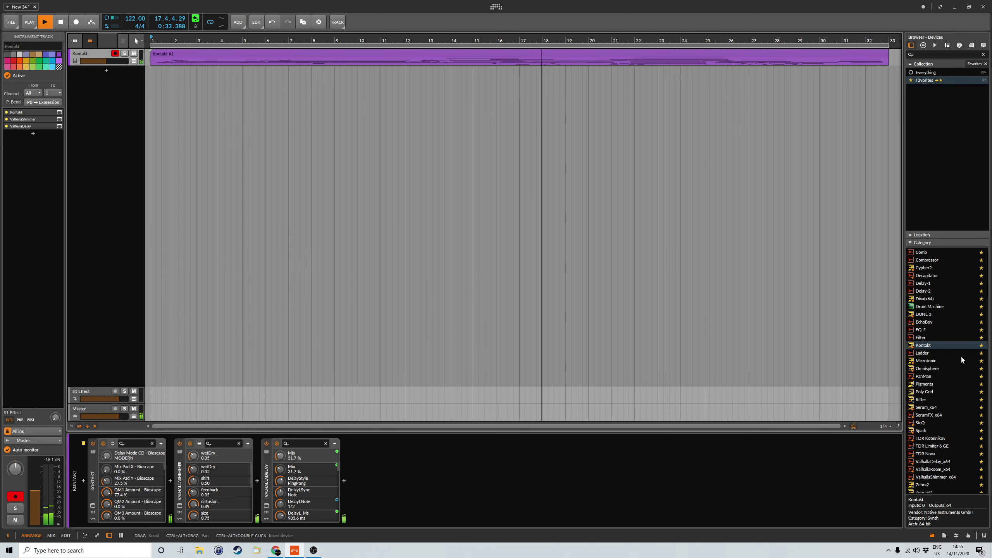
# Add a second Kontakt instrument track below the first and load Bioscape in it.
pyautogui.moveTo(947, 345); pyautogui.dragTo(801, 242)
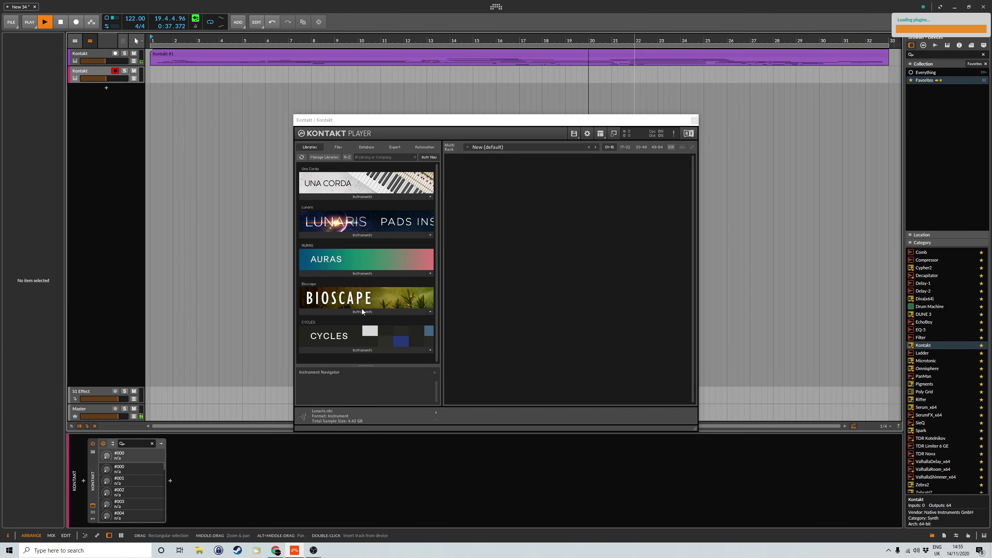
pyautogui.click(362, 312)
pyautogui.doubleClick(324, 322)
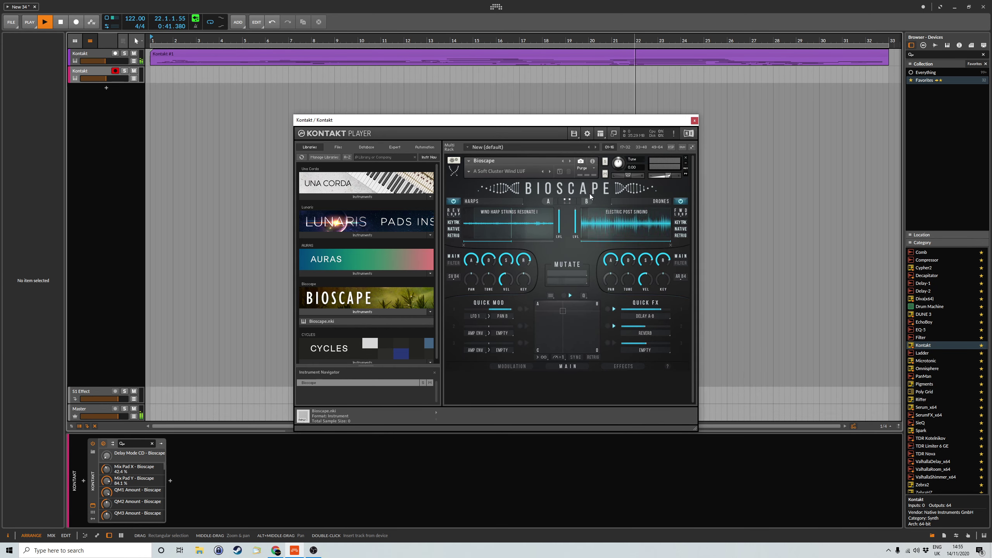
# Load the Dusty Lights ES snapshot from Bioscape's Playables category, then advance to Dusty Piano AP.
pyautogui.moveTo(537, 111); pyautogui.dragTo(582, 202)
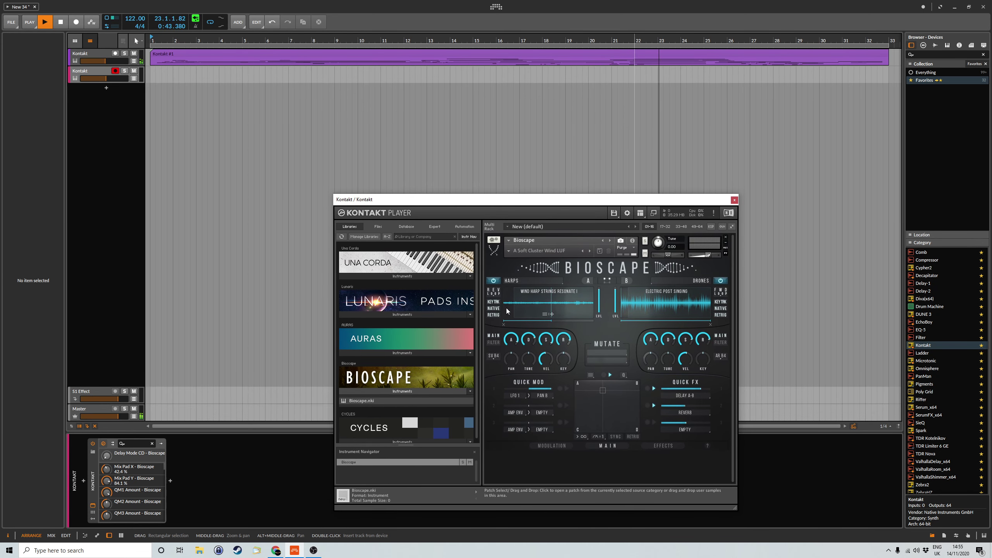
pyautogui.click(508, 250)
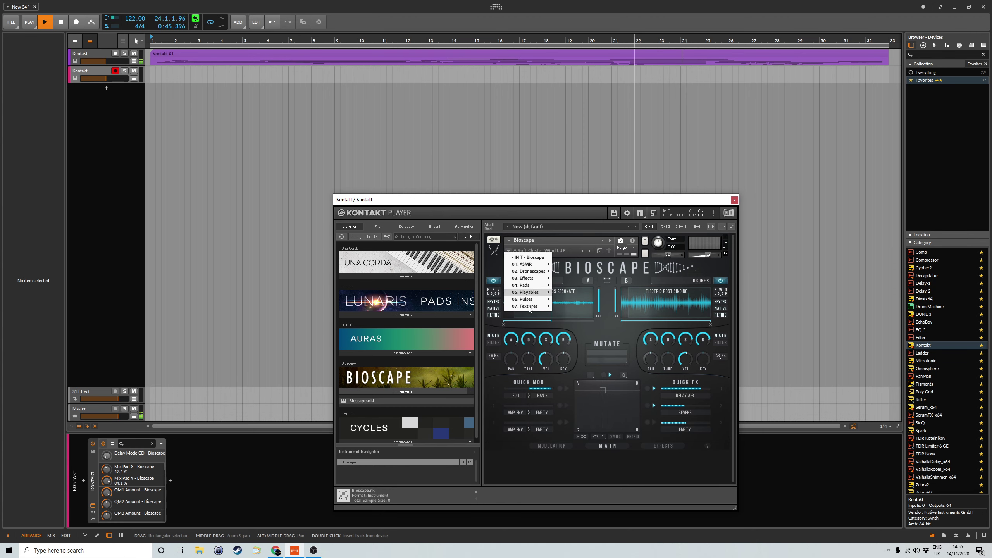
pyautogui.moveTo(530, 309)
pyautogui.moveTo(532, 294)
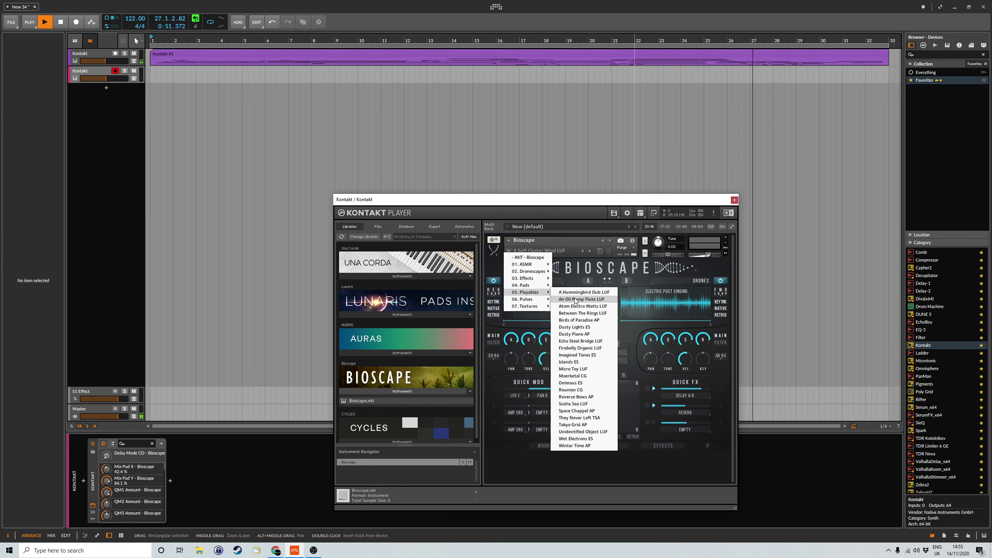
pyautogui.click(574, 328)
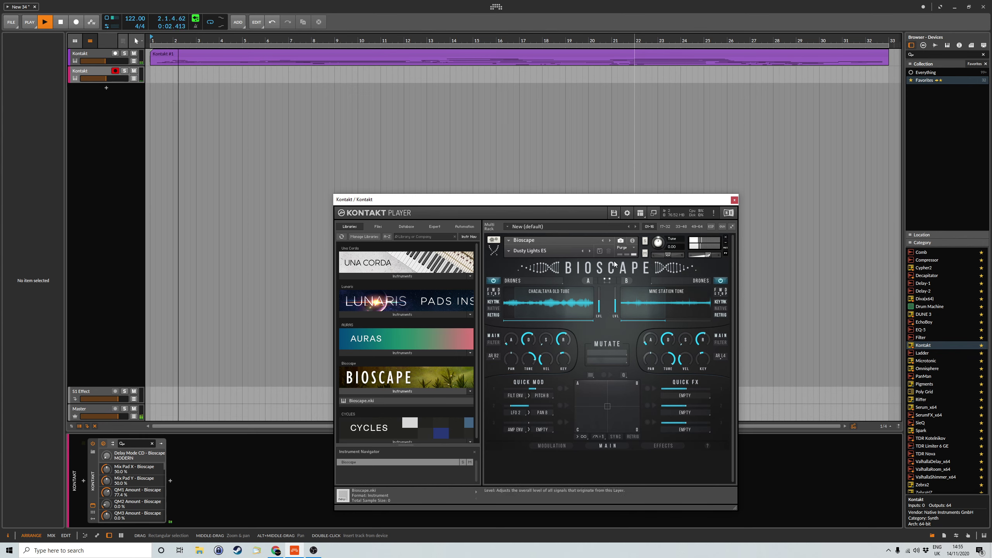
pyautogui.click(591, 251)
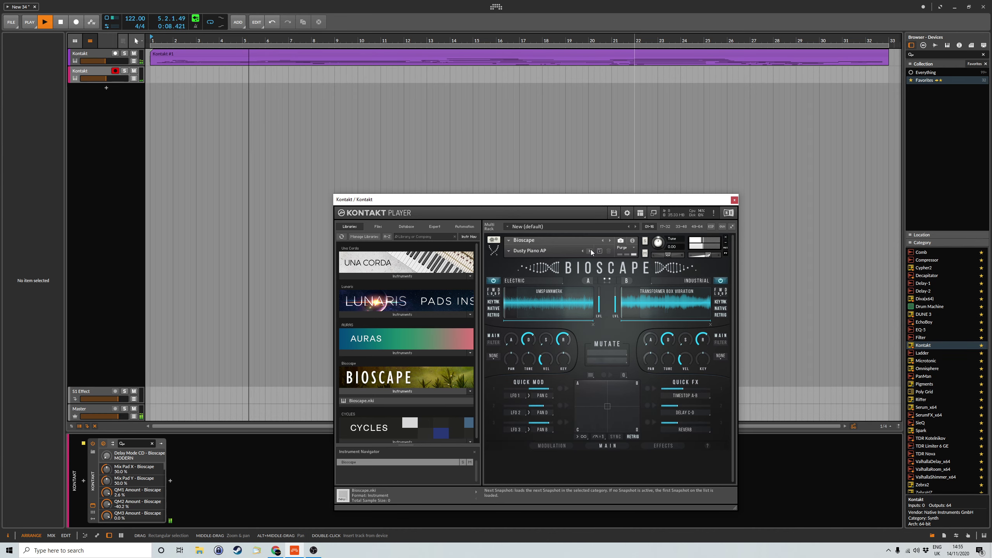
# Insert ValhallaShimmer after the second Kontakt, set its mix to 0.35, and close its window.
pyautogui.click(170, 481)
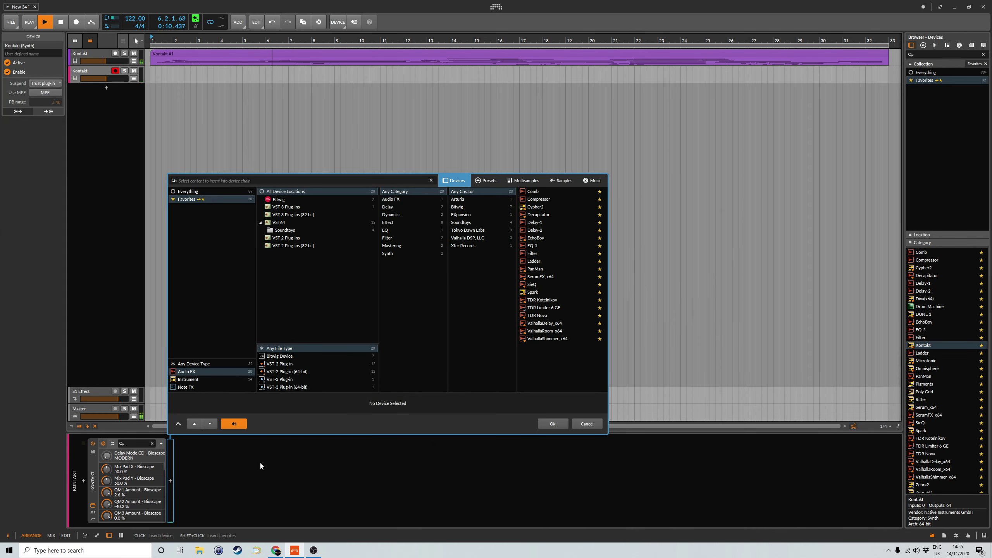
pyautogui.click(546, 339)
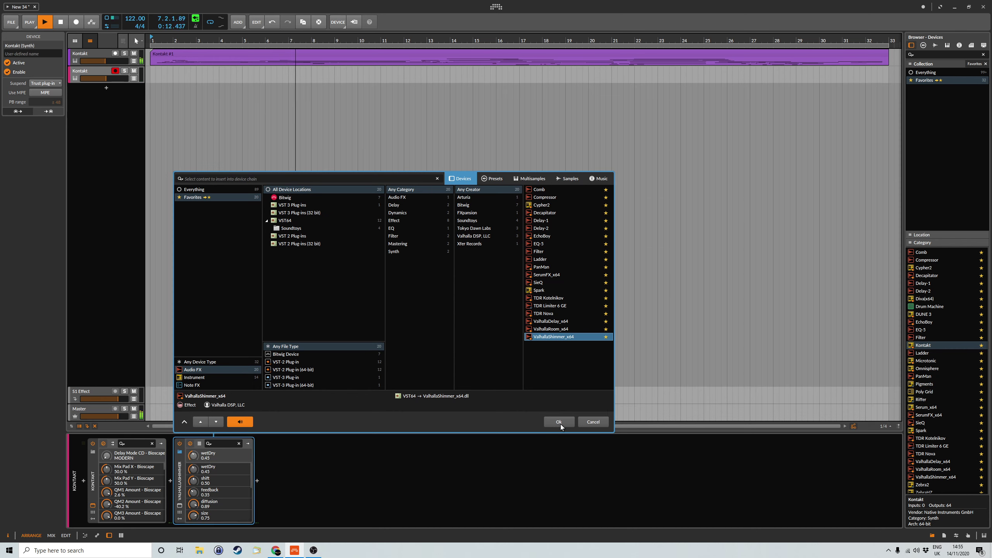
pyautogui.click(559, 424)
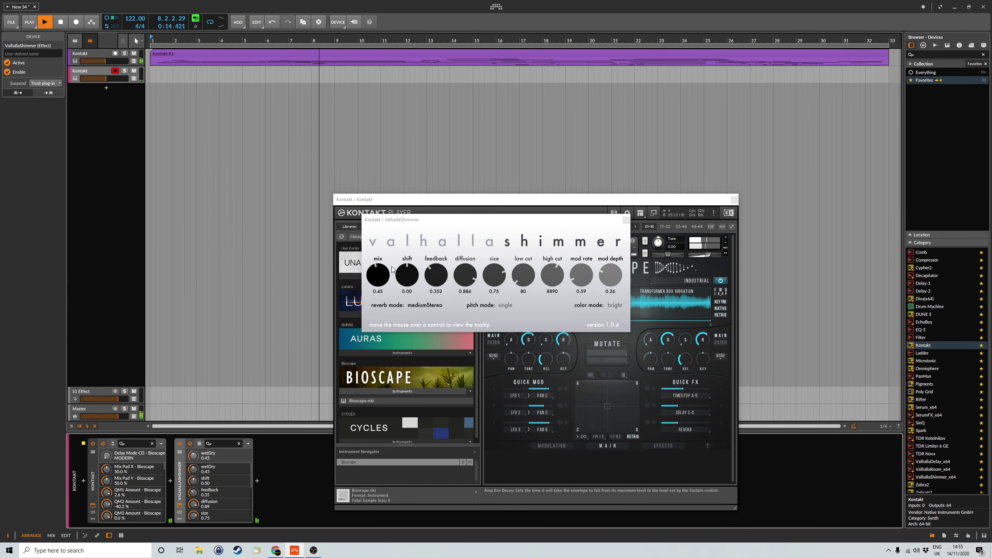
pyautogui.moveTo(378, 275); pyautogui.dragTo(378, 279)
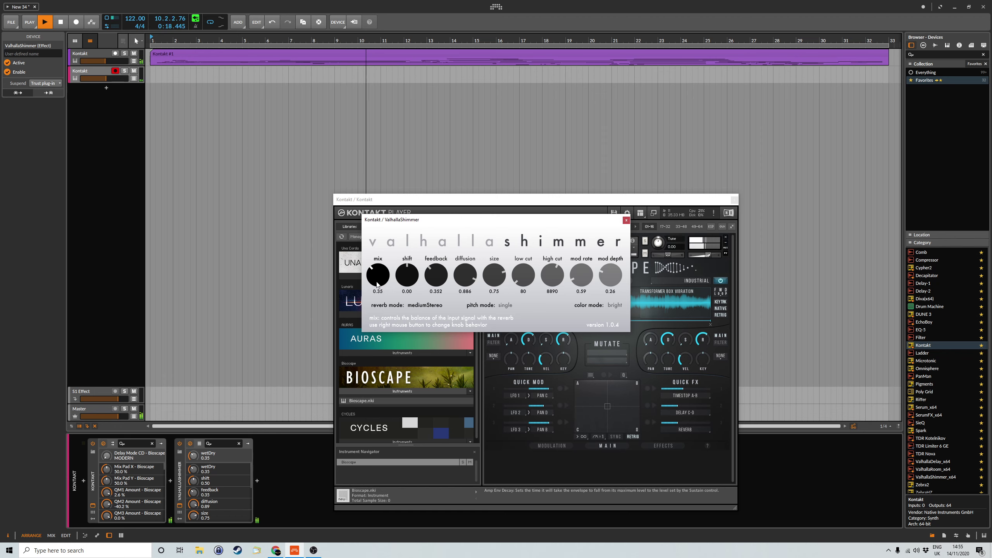
pyautogui.click(626, 221)
# Switch Bioscape to the Echo Steel Bridge LUF snapshot and record a part on the second Kontakt track from bar 17.
pyautogui.click(590, 252)
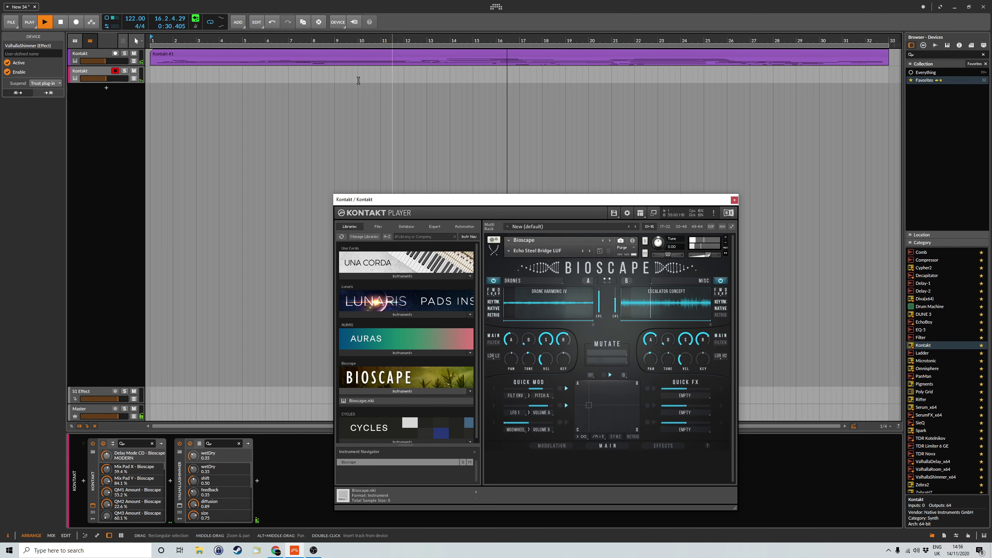
pyautogui.click(245, 184)
pyautogui.press('r')
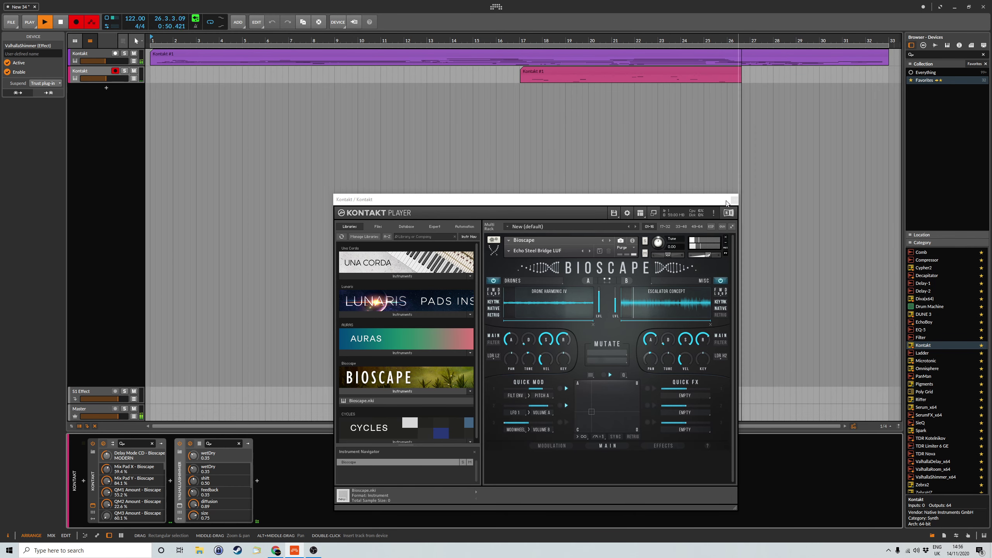
pyautogui.click(734, 200)
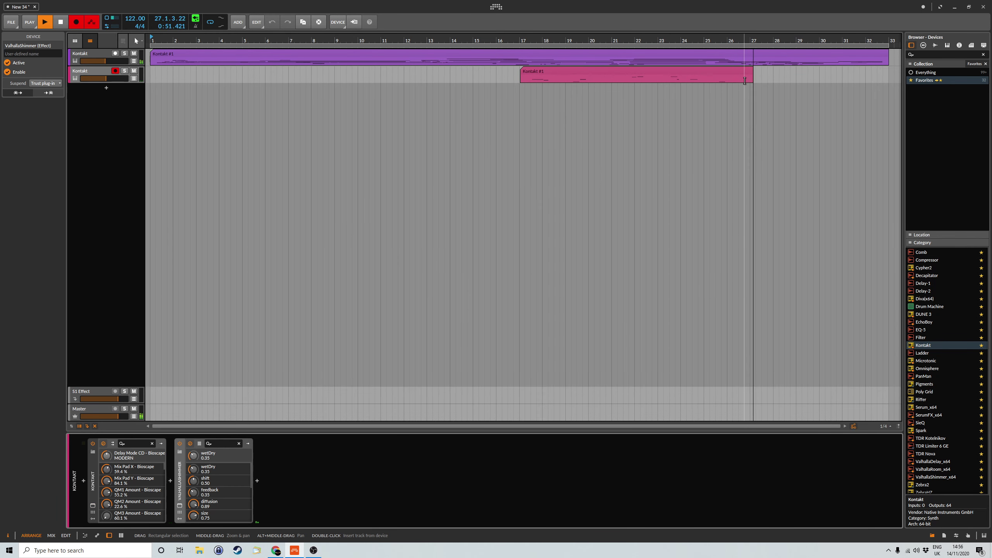
# Stop recording and shorten the new clip on the second Kontakt track so that it ends at bar 21.
pyautogui.click(77, 24)
pyautogui.click(771, 73)
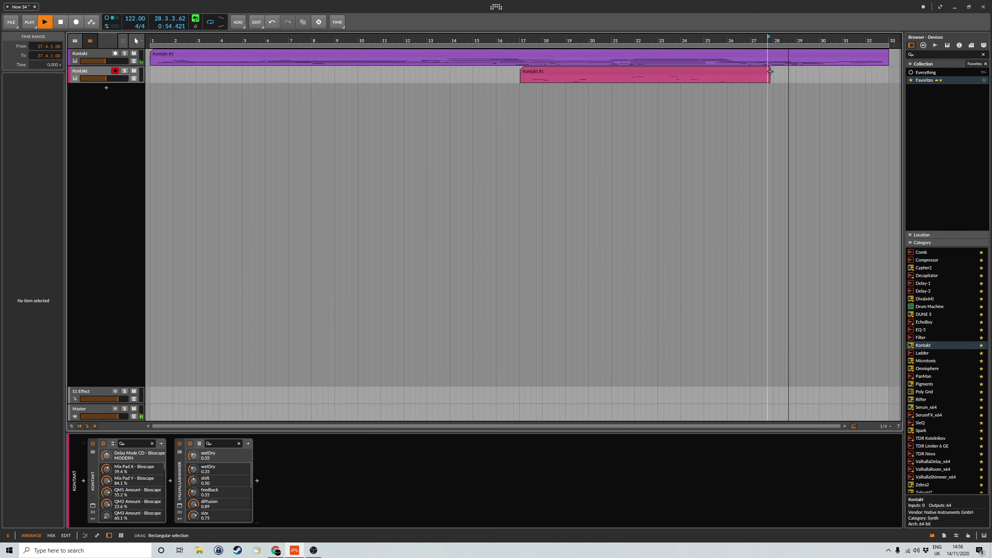
pyautogui.moveTo(770, 73); pyautogui.dragTo(610, 98)
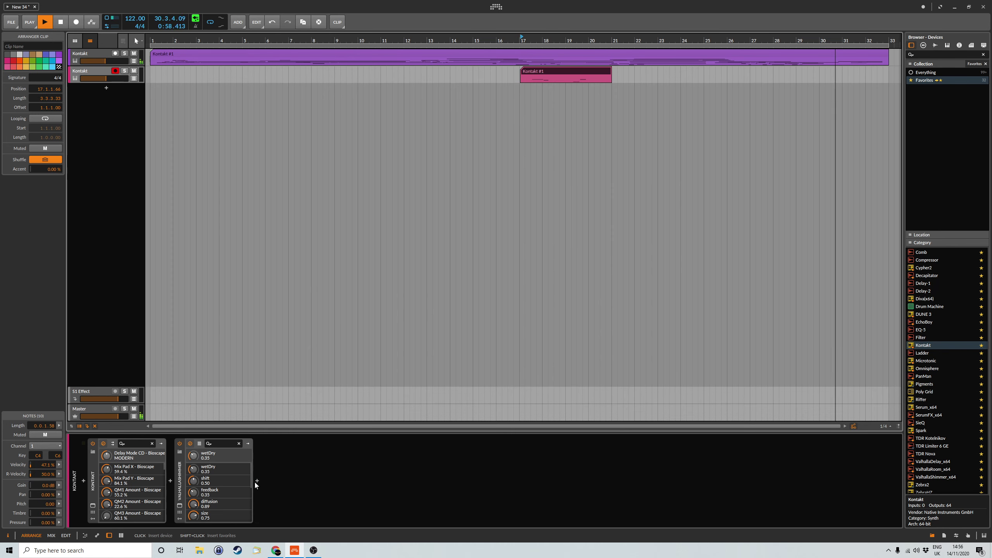
# Insert ValhallaDelay after ValhallaShimmer in the second Kontakt track's device chain.
pyautogui.click(257, 481)
pyautogui.click(629, 323)
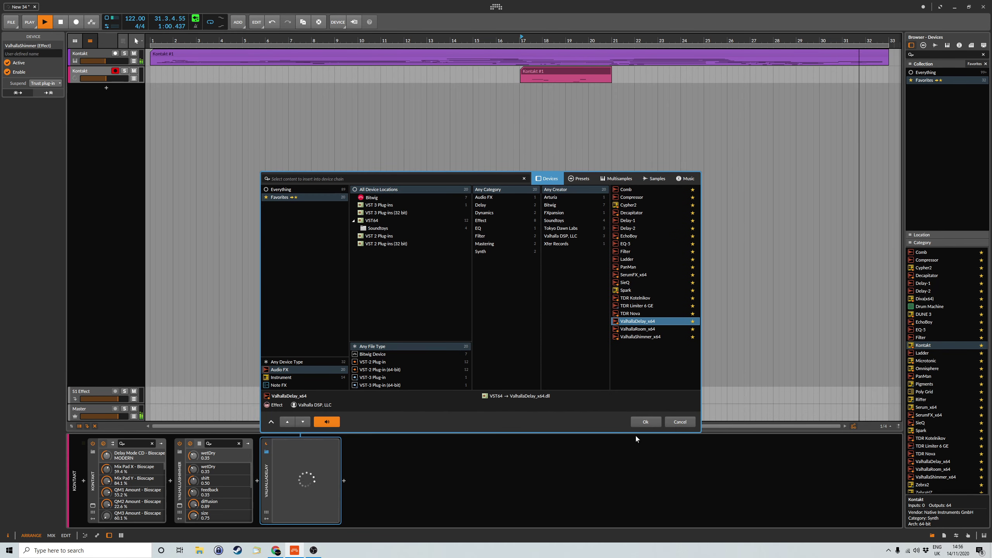
pyautogui.click(657, 423)
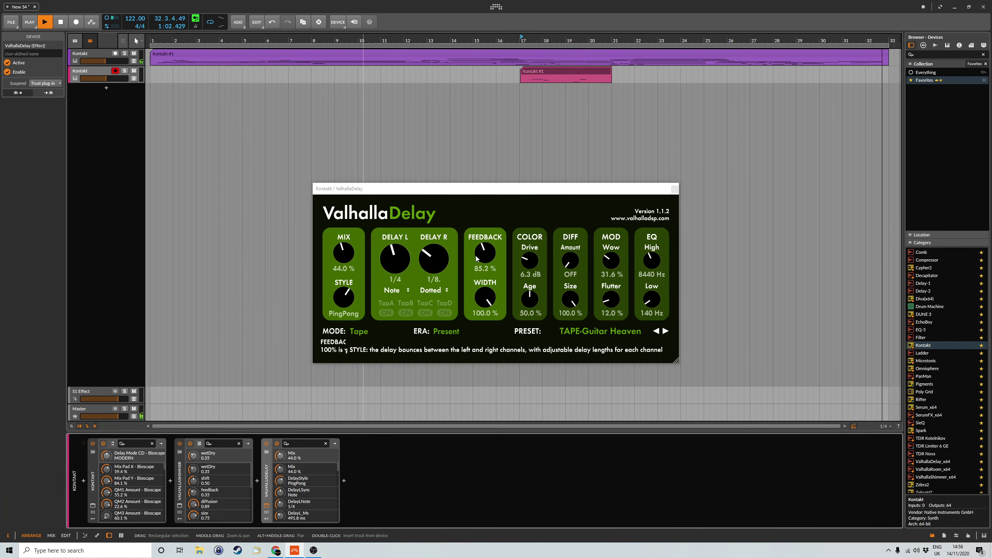
# Set ValhallaDelay's feedback to 98.0 % and its mix to 42.8 %, and close its window.
pyautogui.scroll(3, 489, 255)
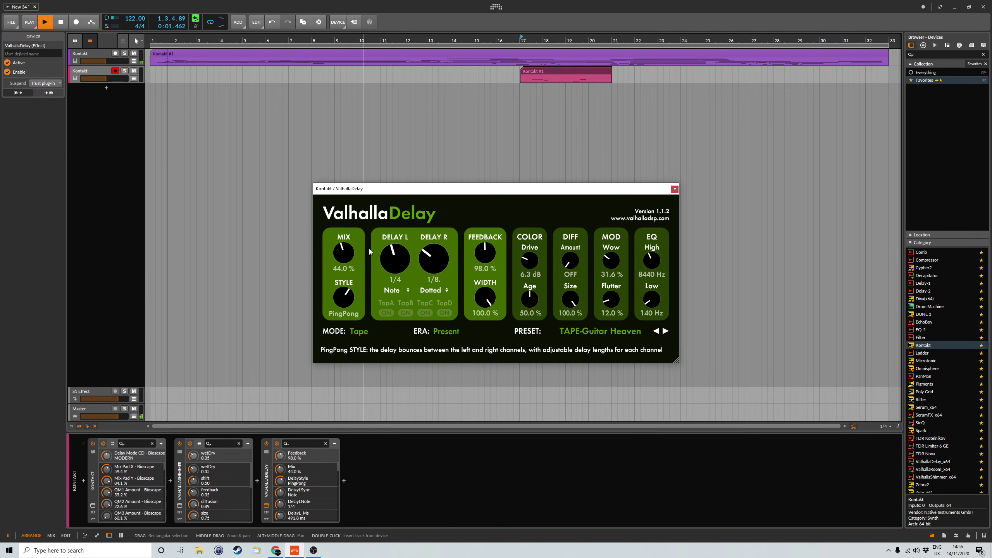
pyautogui.scroll(-1, 347, 256)
pyautogui.scroll(-1, 346, 256)
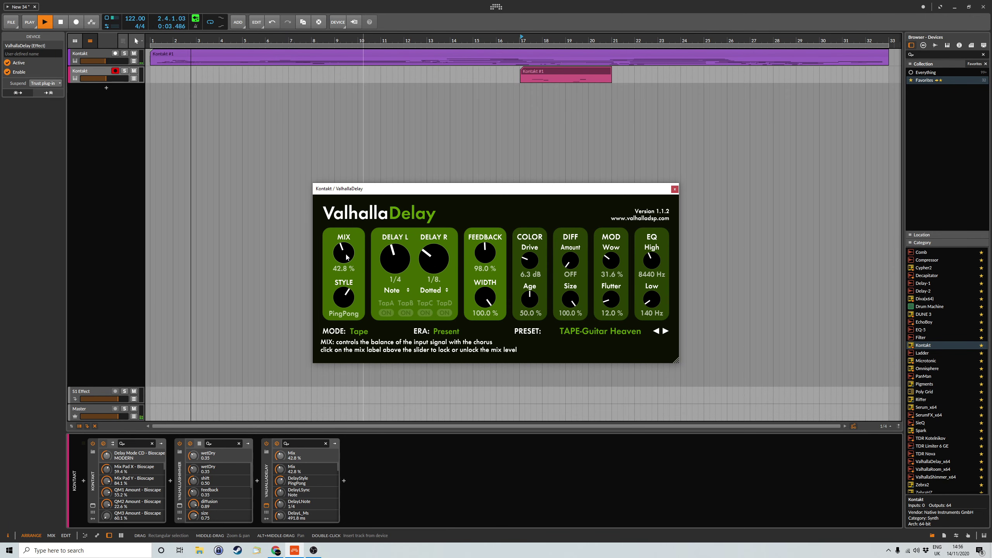
pyautogui.click(675, 190)
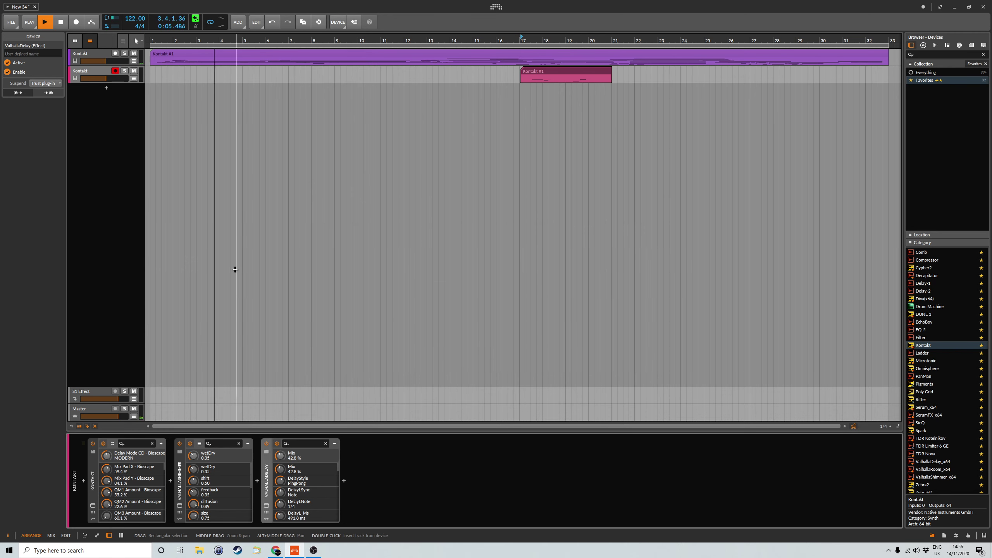
pyautogui.click(132, 78)
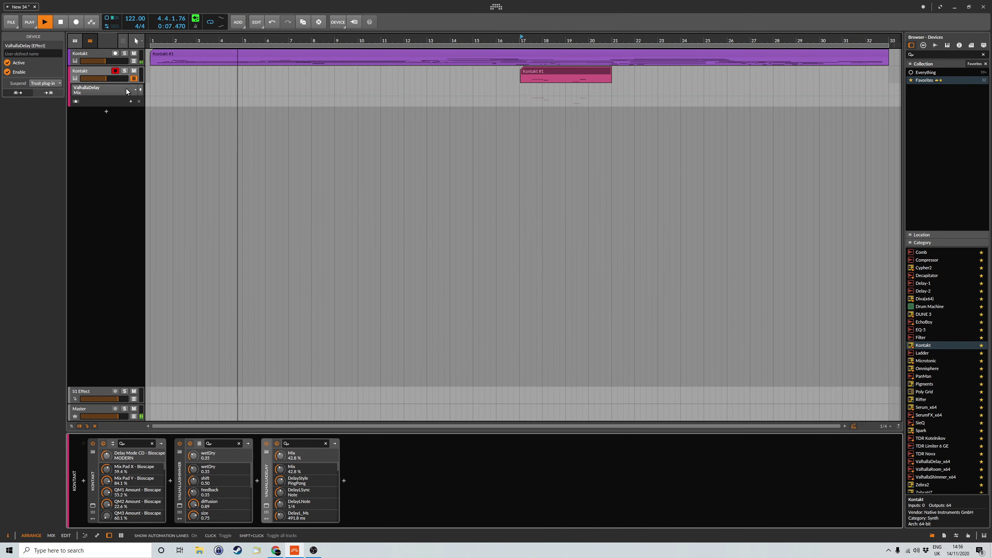
pyautogui.click(128, 90)
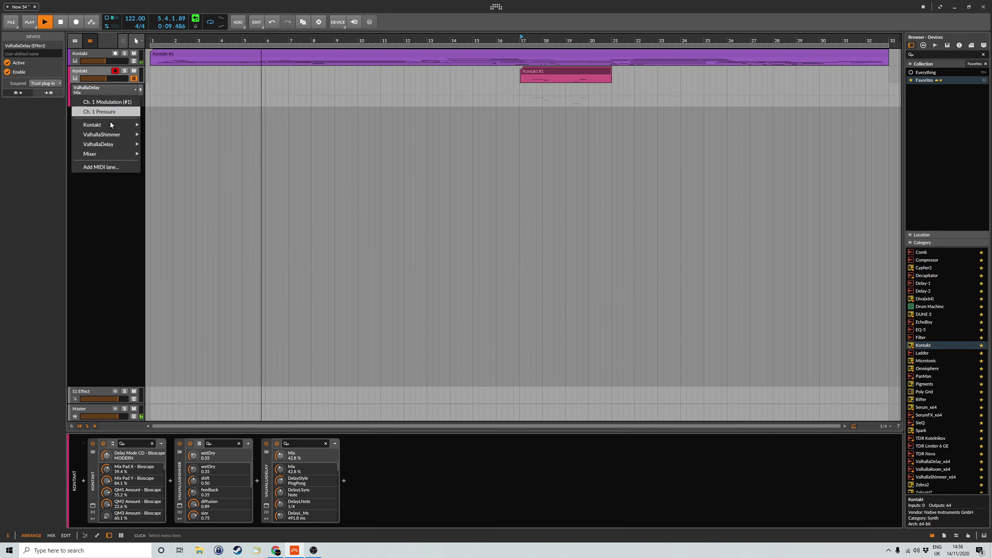
pyautogui.moveTo(102, 143)
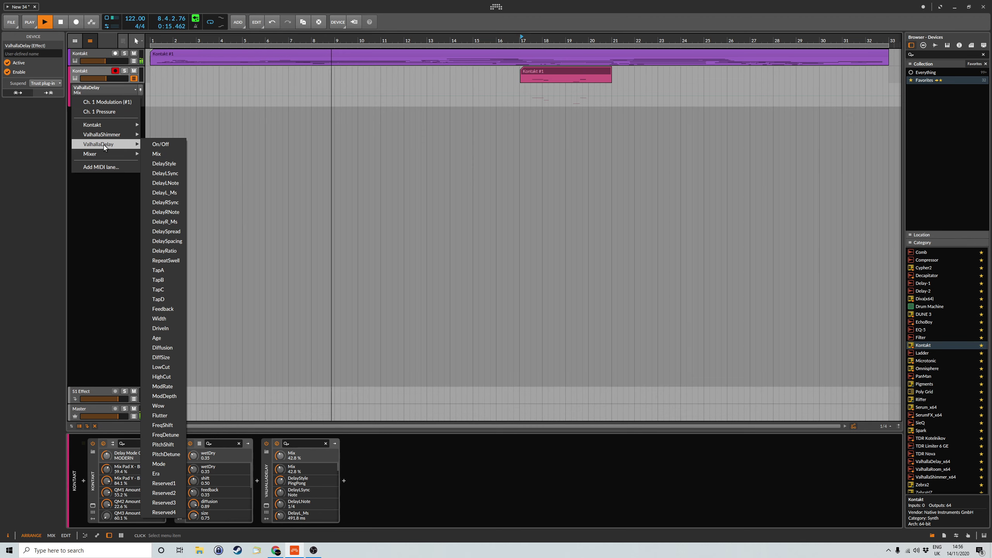
pyautogui.click(103, 191)
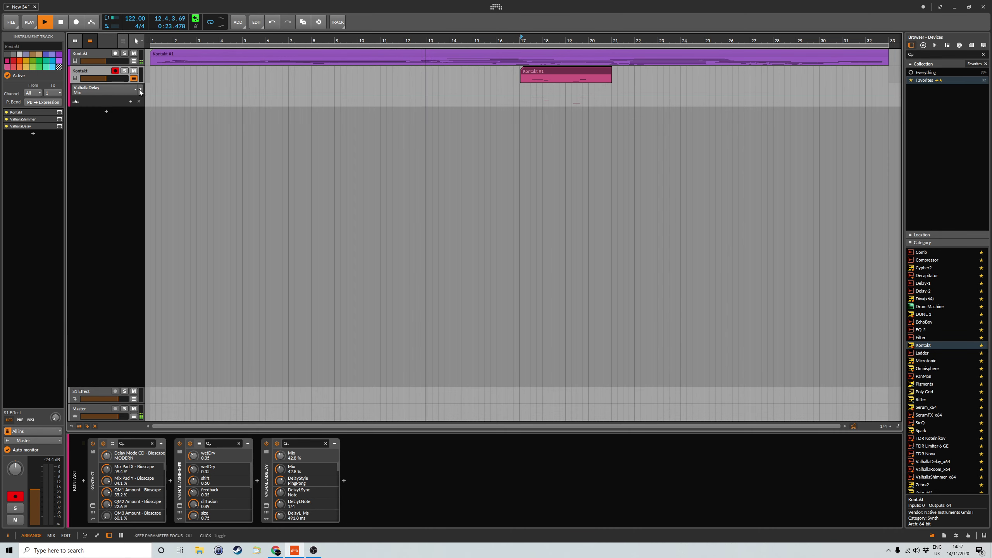
# On the first Kontakt track, delete the lower DelayL_Ms automation points near bars 10 and 33, and remove that ValhallaDelay lane.
pyautogui.click(134, 61)
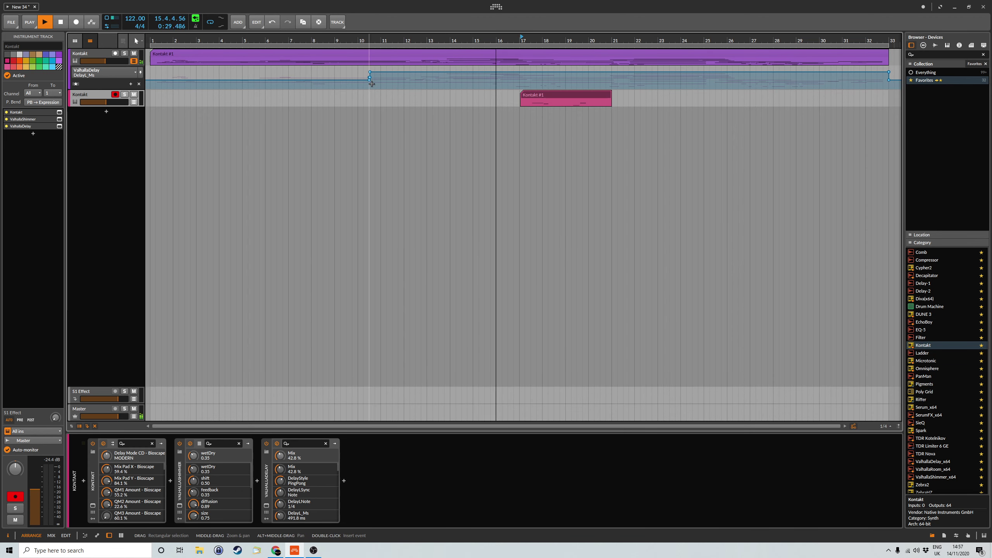
pyautogui.moveTo(370, 73); pyautogui.dragTo(369, 75)
pyautogui.click(358, 74)
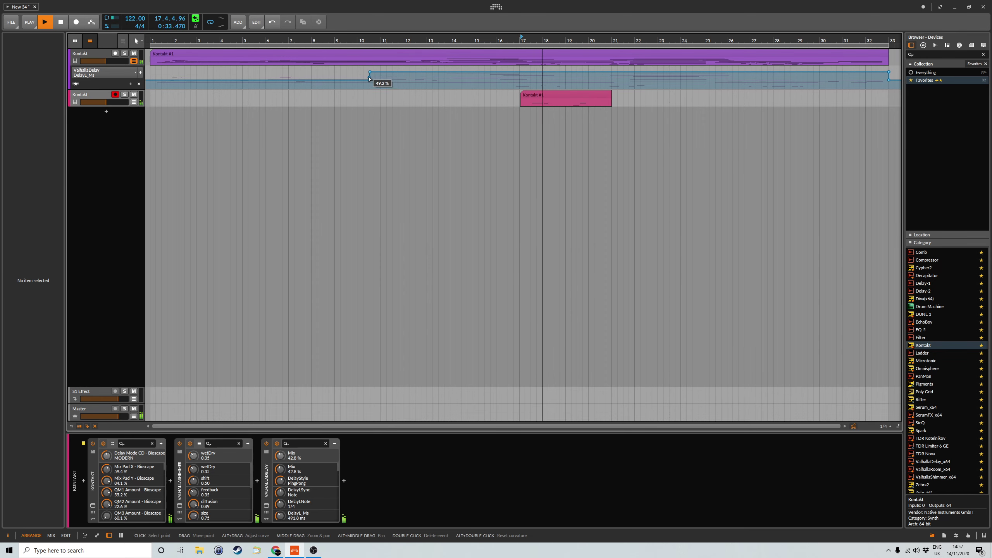
pyautogui.doubleClick(370, 81)
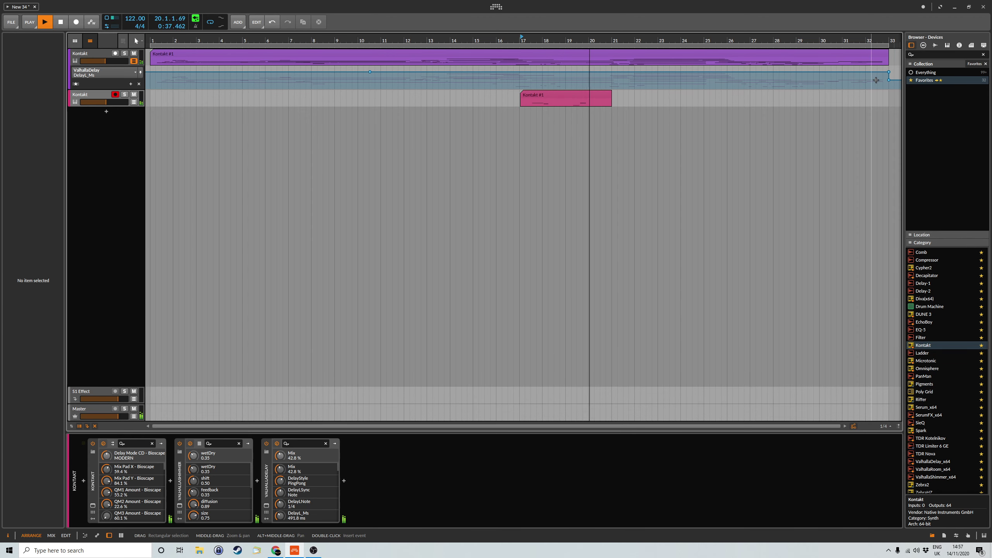
pyautogui.doubleClick(889, 81)
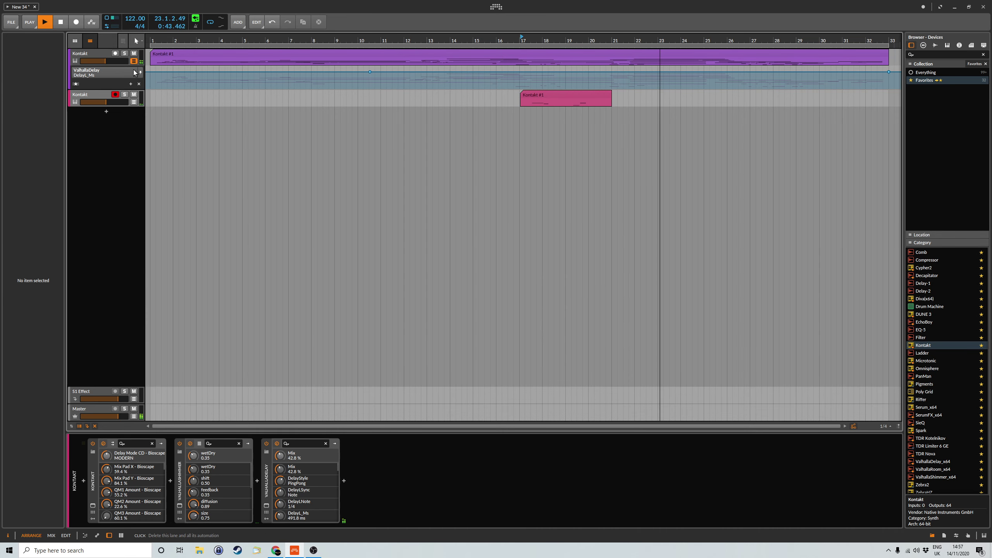
pyautogui.click(139, 85)
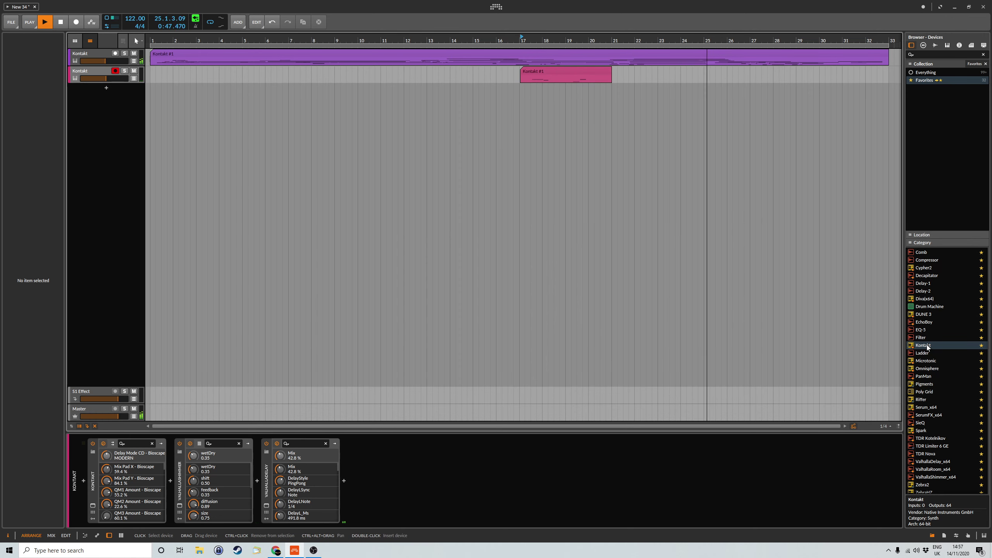
# Add a third Kontakt instrument track below the second and load Bioscape in it.
pyautogui.moveTo(929, 345); pyautogui.dragTo(649, 130)
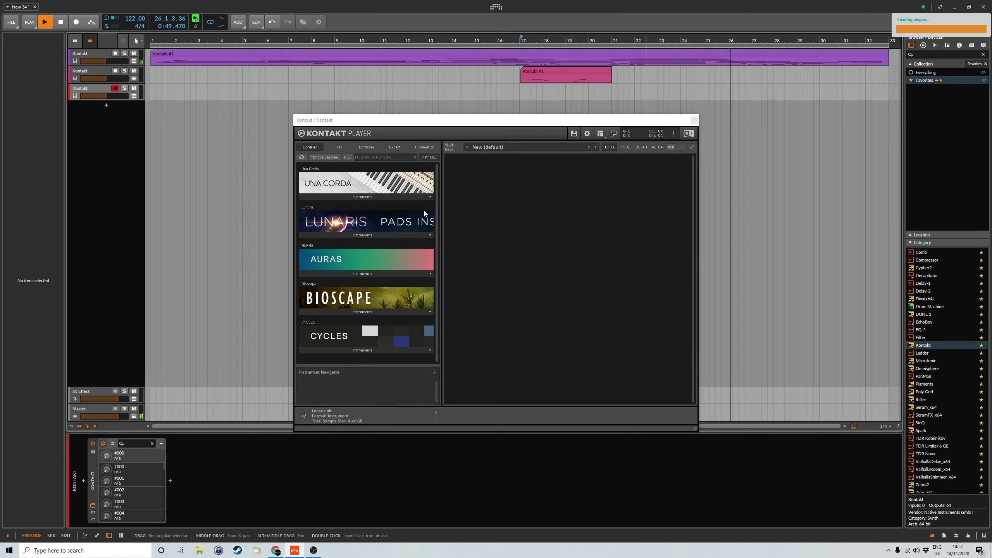
pyautogui.click(361, 313)
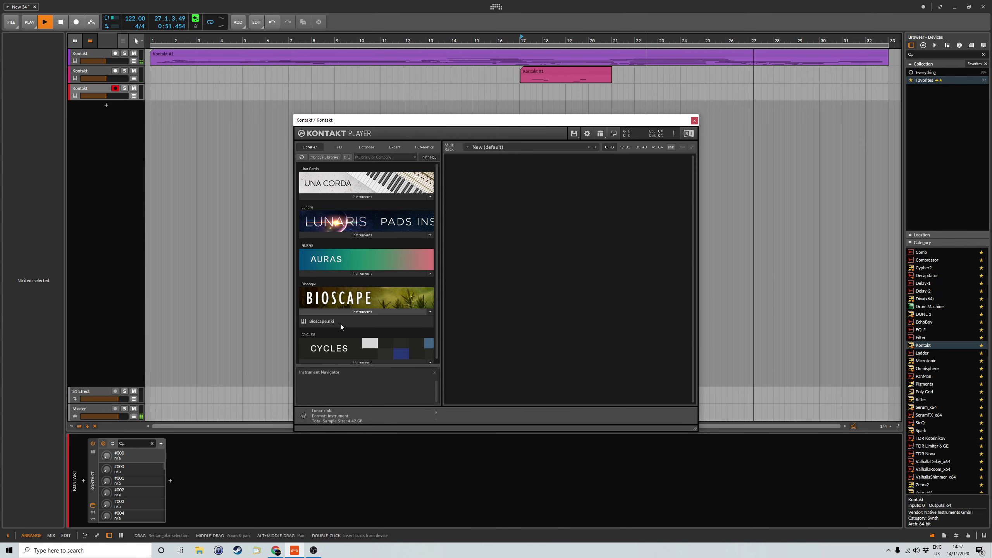
pyautogui.doubleClick(329, 322)
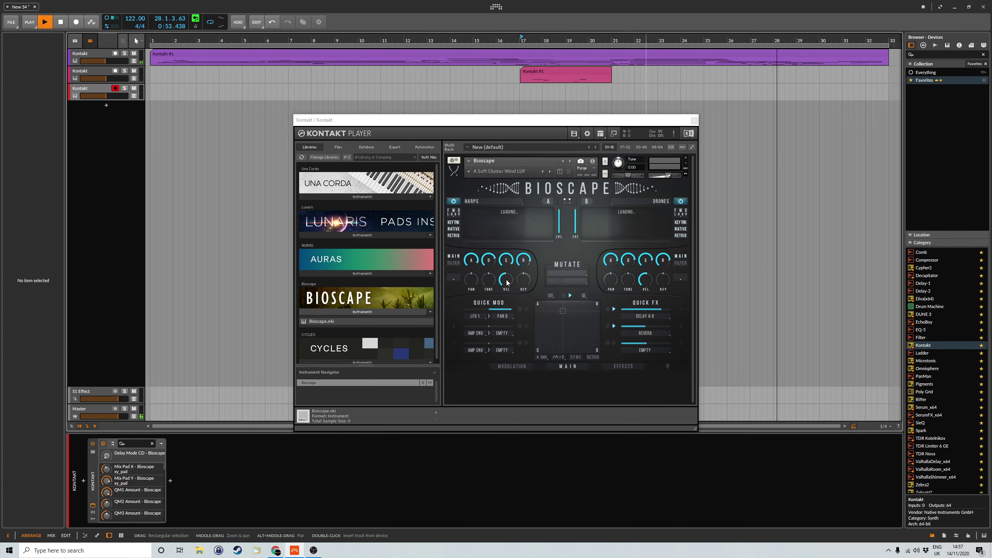
# Load Bioscape's City at Dusk ES snapshot from the Textures category, advance to Cyclic Transformation LUF, and close the Kontakt window.
pyautogui.click(468, 172)
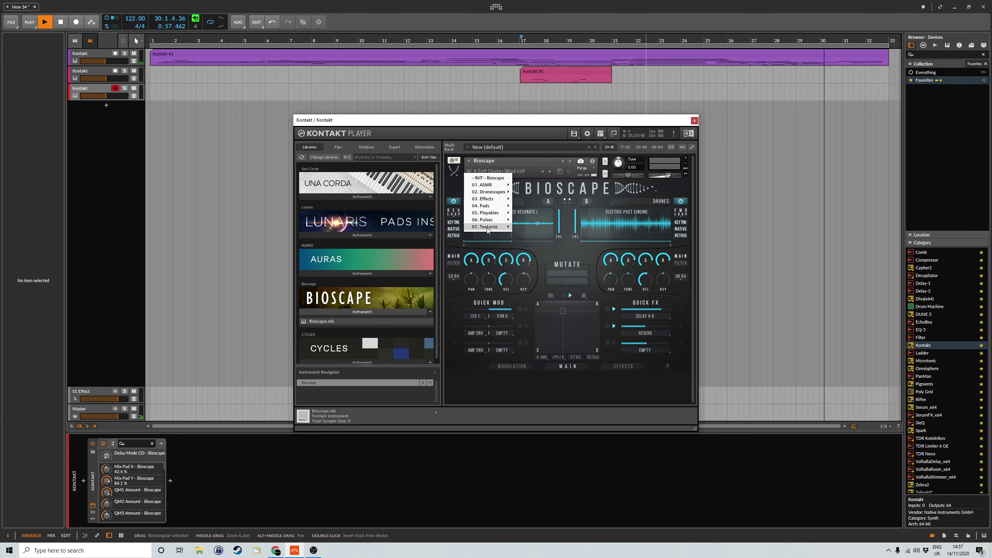
pyautogui.moveTo(488, 227)
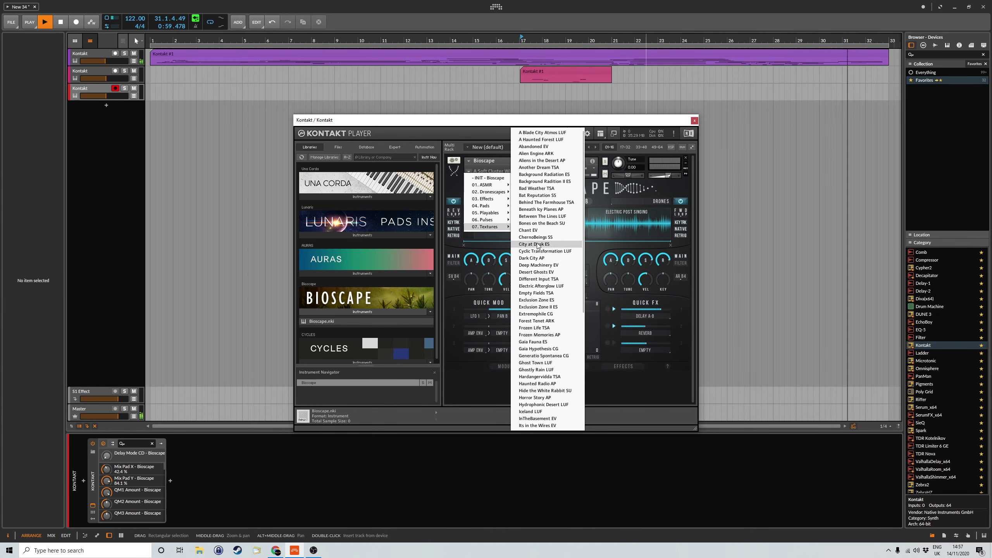
pyautogui.click(534, 243)
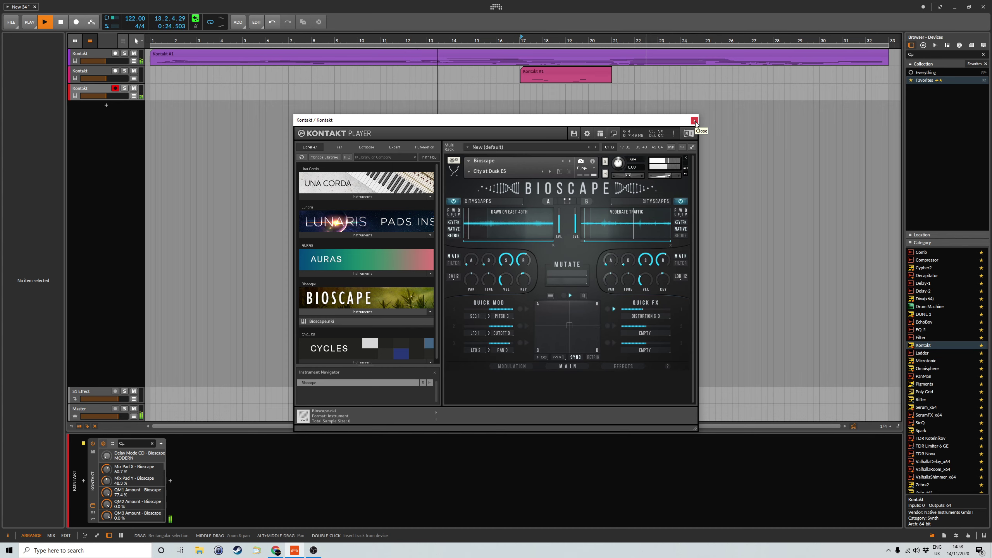
pyautogui.click(550, 172)
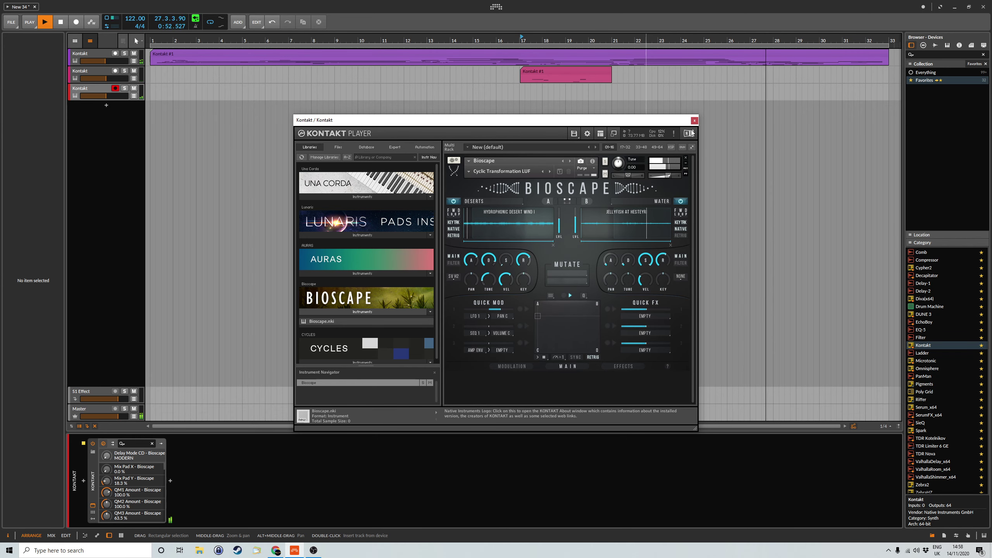
pyautogui.click(695, 120)
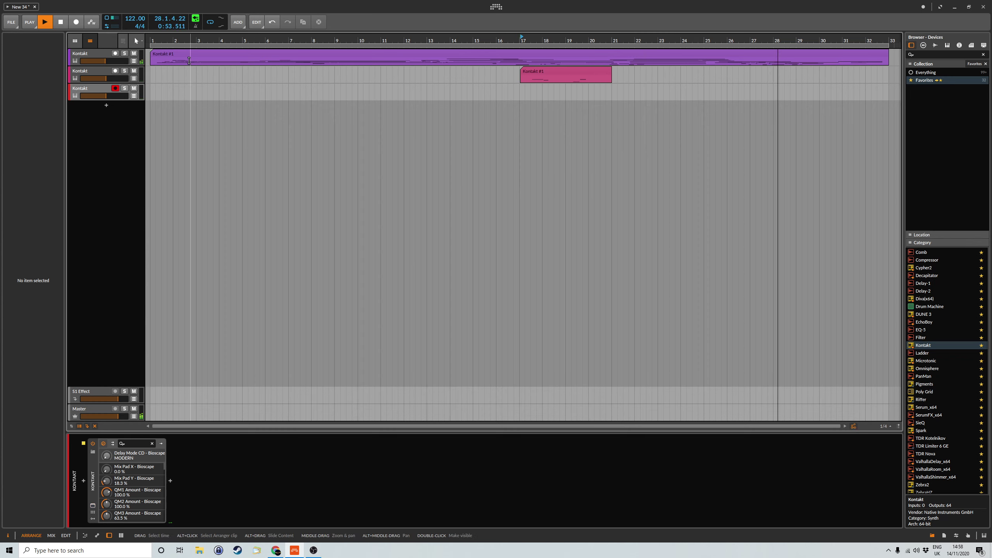
# Record a part on the third Kontakt track from bar 29, looping round until partway through bar 24.
pyautogui.click(78, 22)
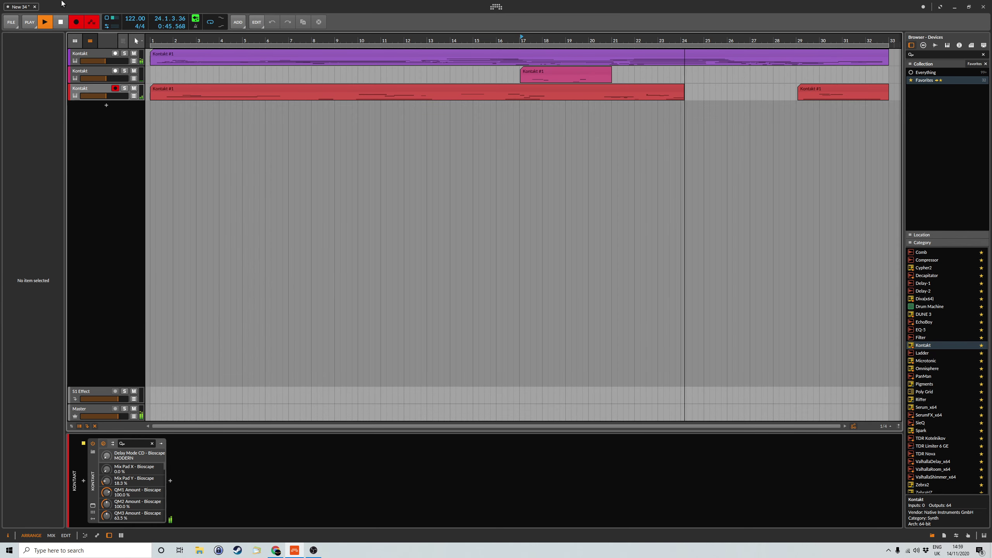
pyautogui.click(76, 23)
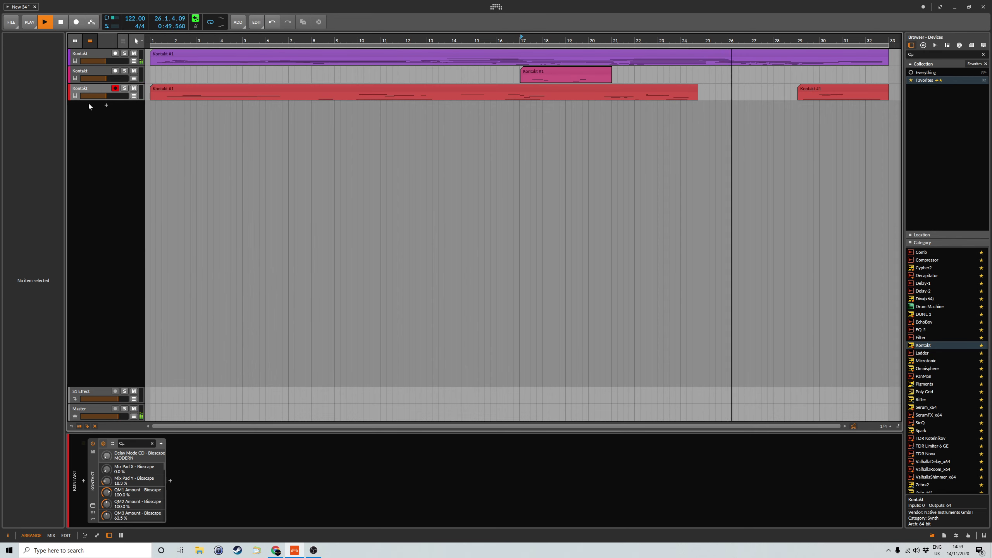
# Add an Omnisphere instrument track below the third Kontakt track.
pyautogui.click(95, 93)
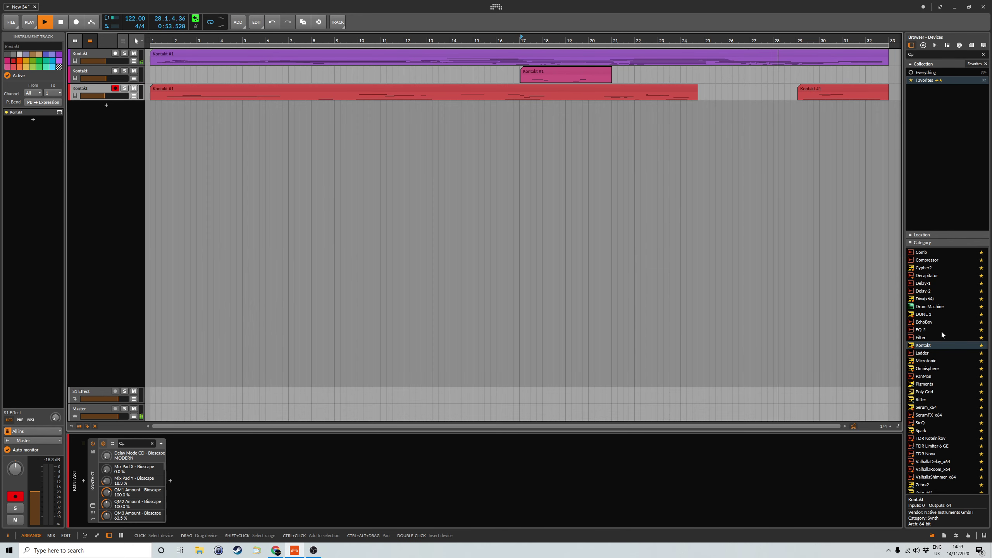
pyautogui.click(929, 348)
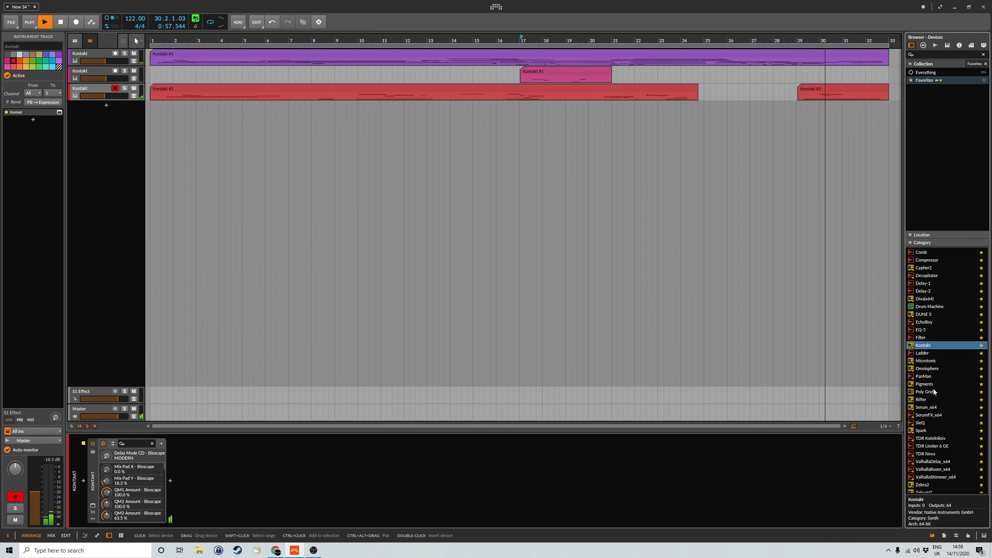
pyautogui.doubleClick(927, 369)
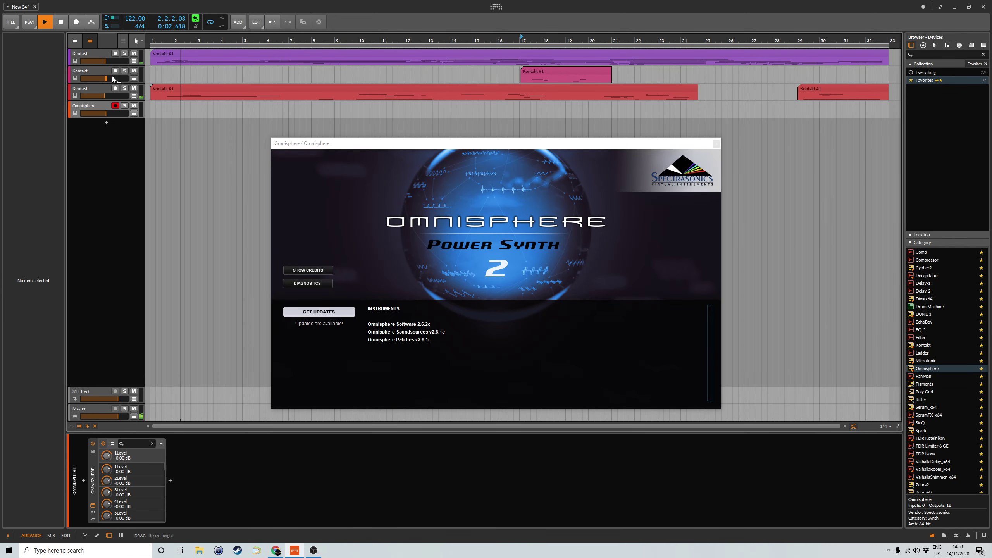
# Delete the lower automation points at bars 1 and 33 in the first Kontakt track's ValhallaDelay DelayR_Ms lane.
pyautogui.click(134, 61)
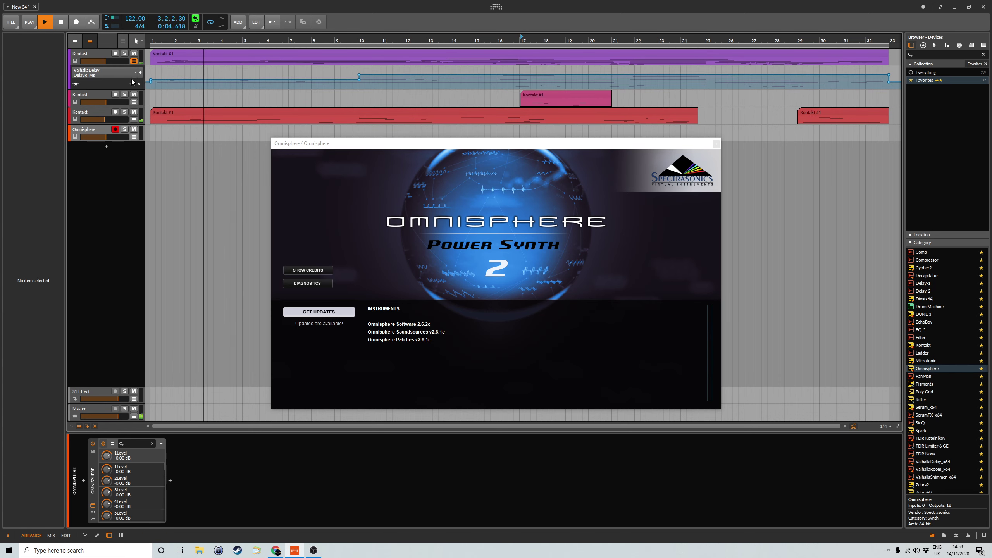
pyautogui.click(150, 80)
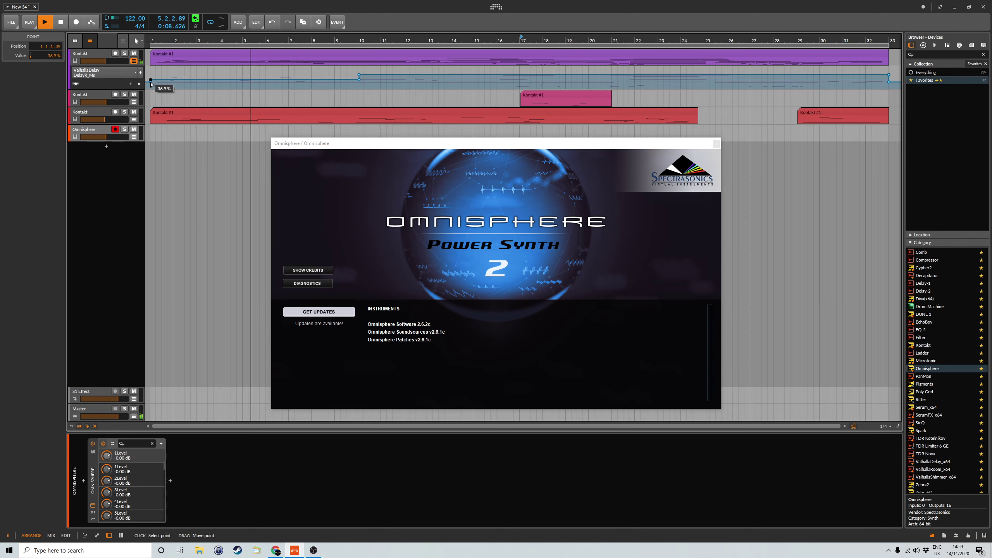
pyautogui.click(340, 98)
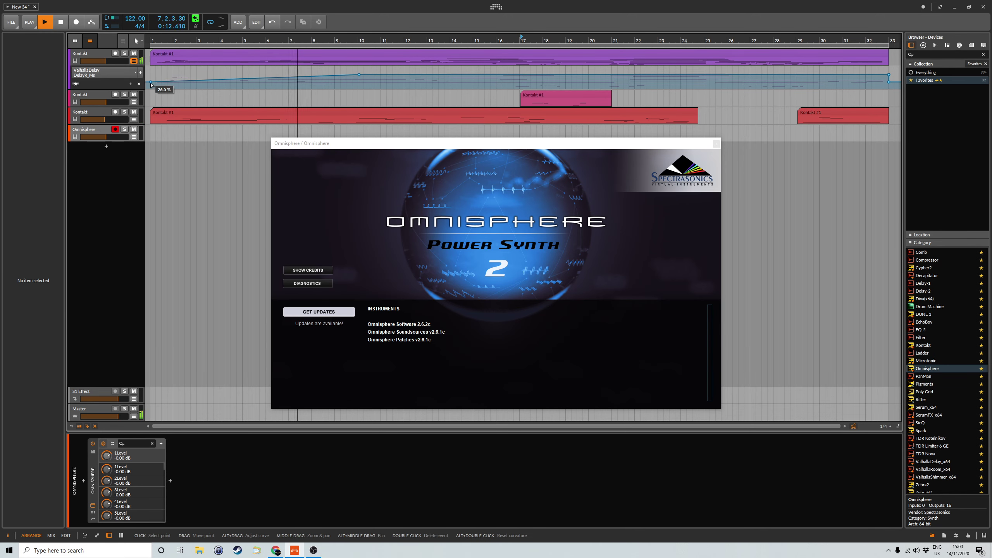
pyautogui.doubleClick(150, 83)
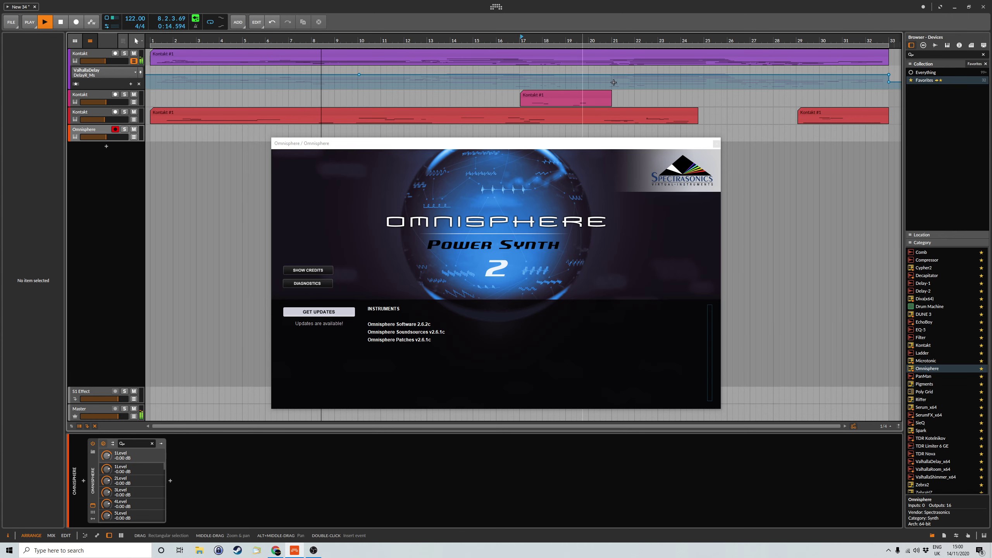
pyautogui.doubleClick(889, 82)
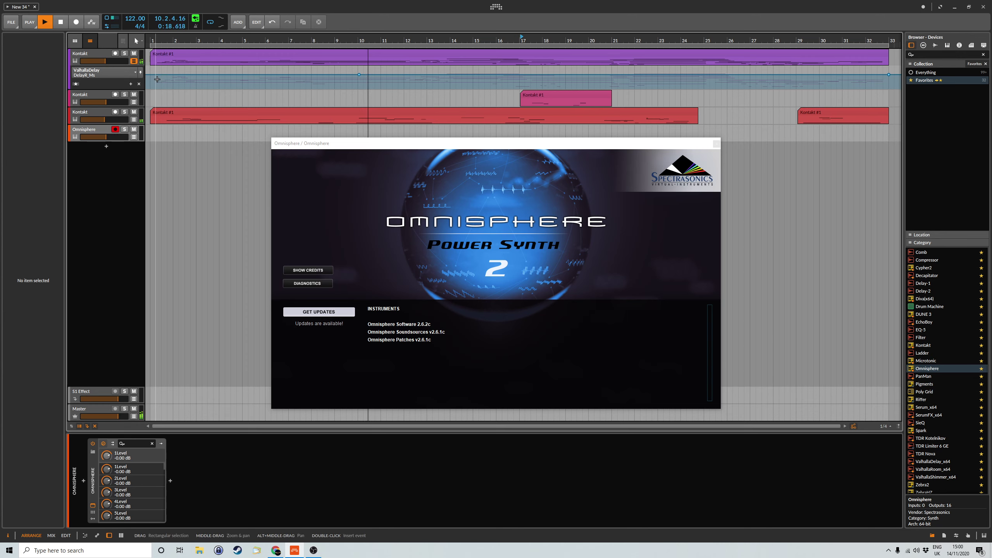
pyautogui.hotkey('ctrl', 'z')
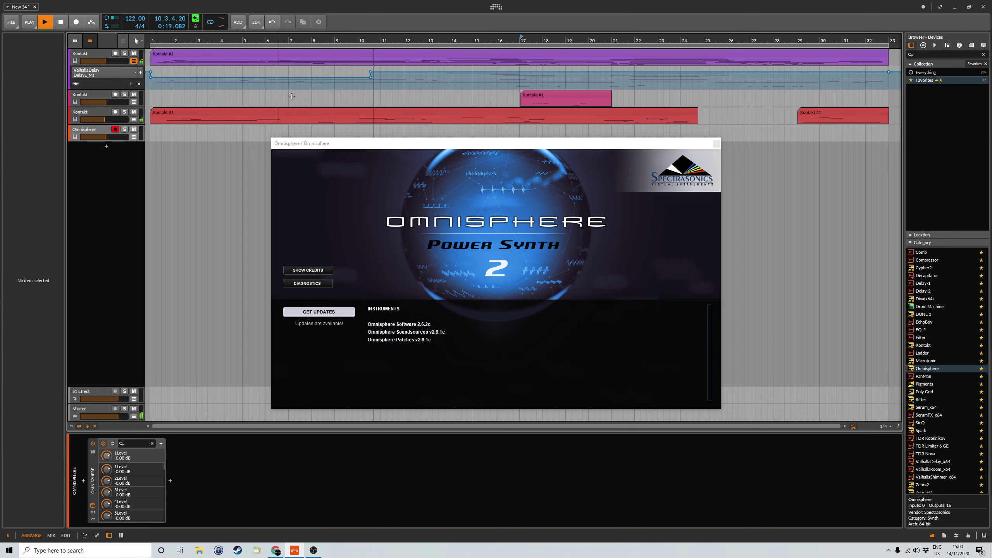
# Delete the lower automation point in bar 10 of the ValhallaDelay delay-time lane and hide the first Kontakt track's automation.
pyautogui.click(371, 78)
pyautogui.press('Delete')
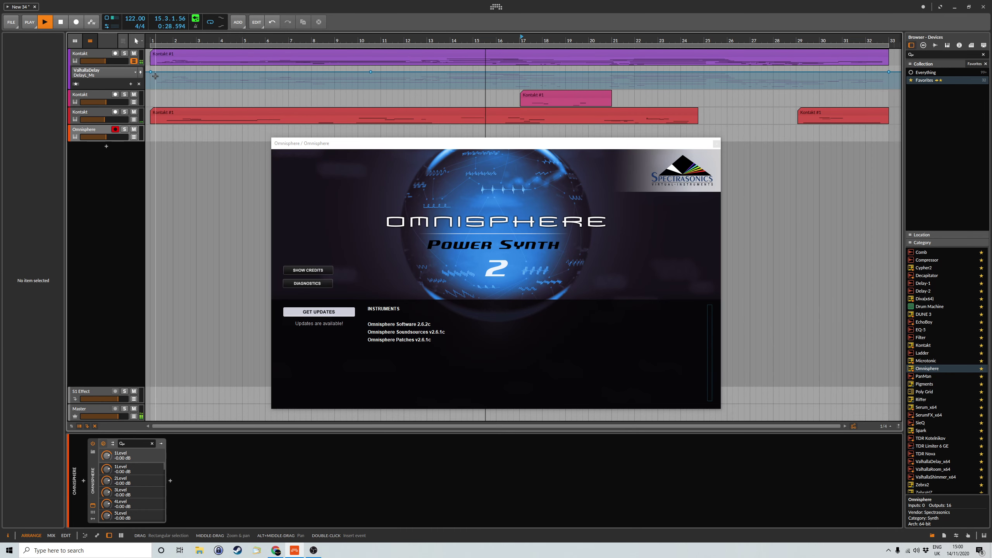
pyautogui.click(134, 61)
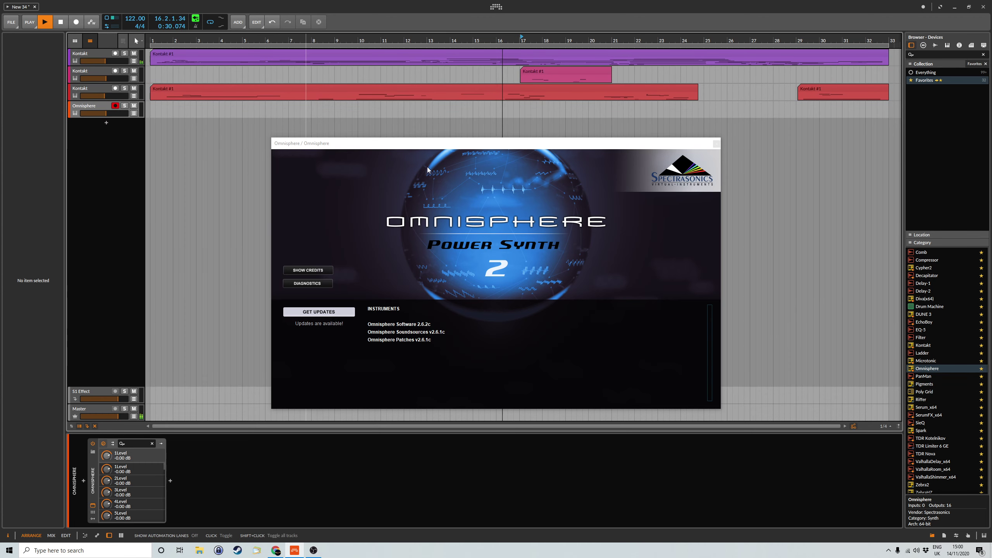
# In Omnisphere, filter Sonic Underworld Pandorum patches to Textures Soundscapes, try A Darker Eden, and load A Thousand Suns.
pyautogui.click(499, 189)
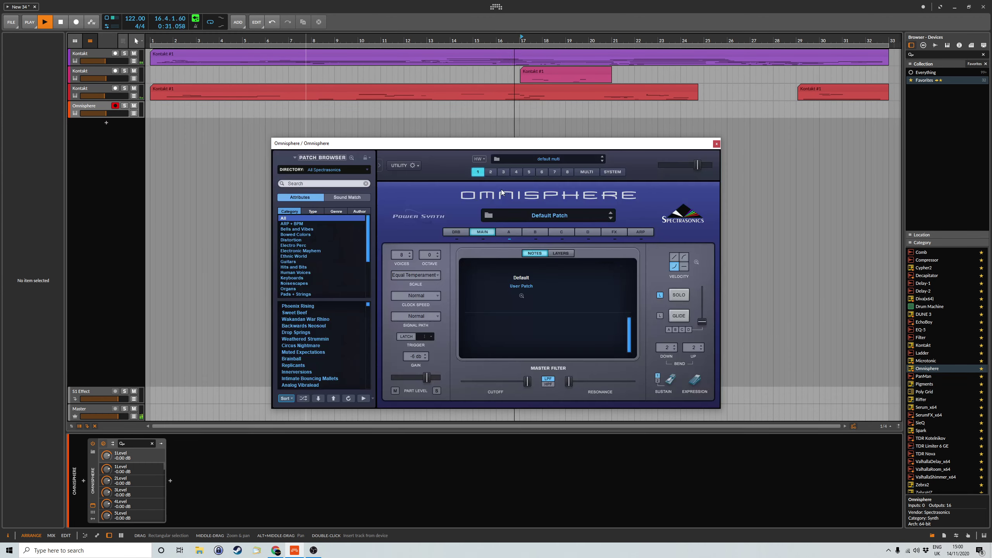
pyautogui.click(542, 216)
pyautogui.click(343, 175)
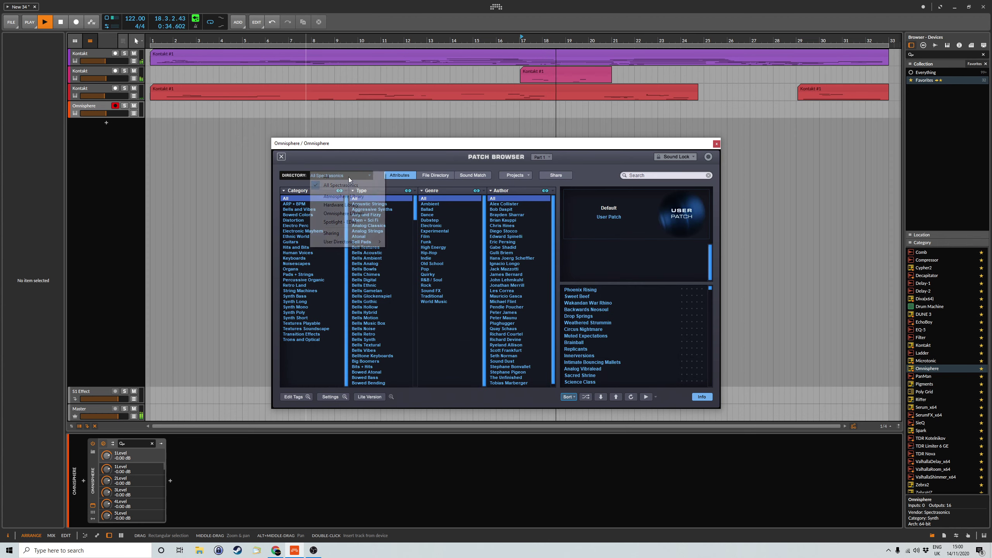
pyautogui.moveTo(354, 243)
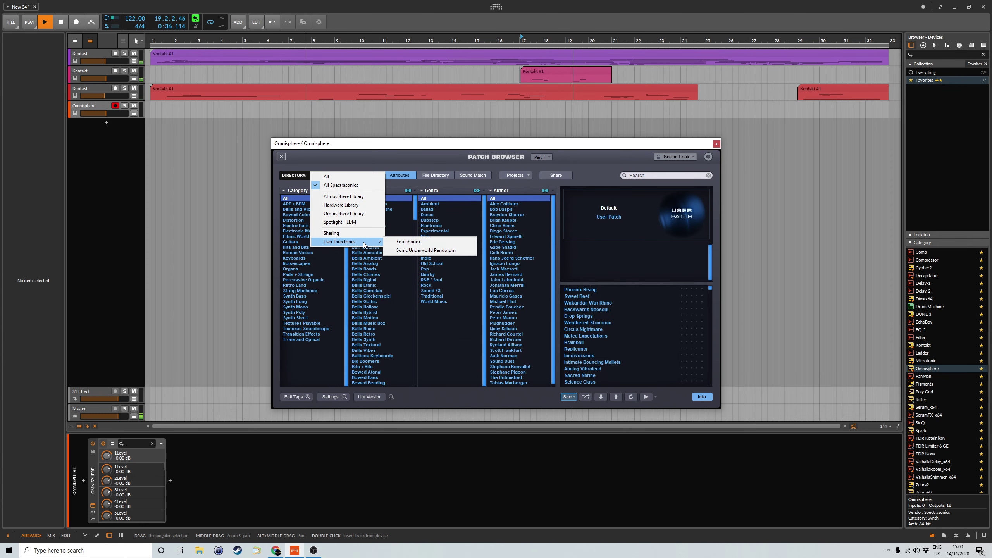
pyautogui.click(417, 251)
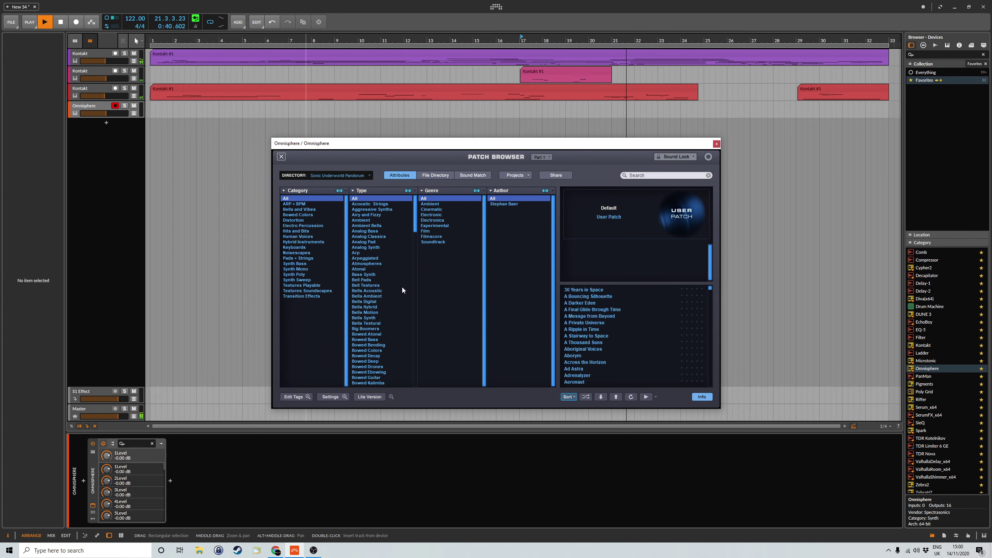
pyautogui.click(317, 291)
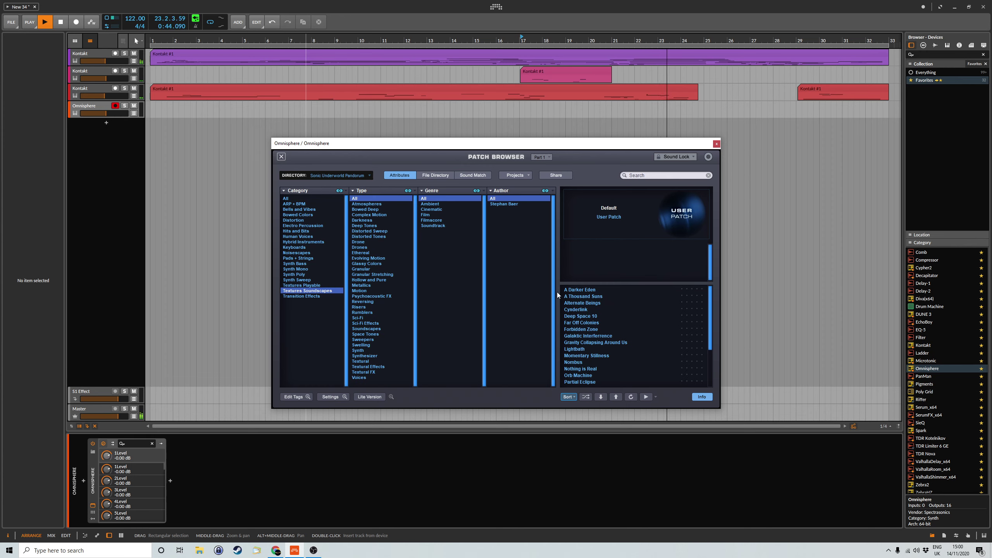
pyautogui.click(577, 290)
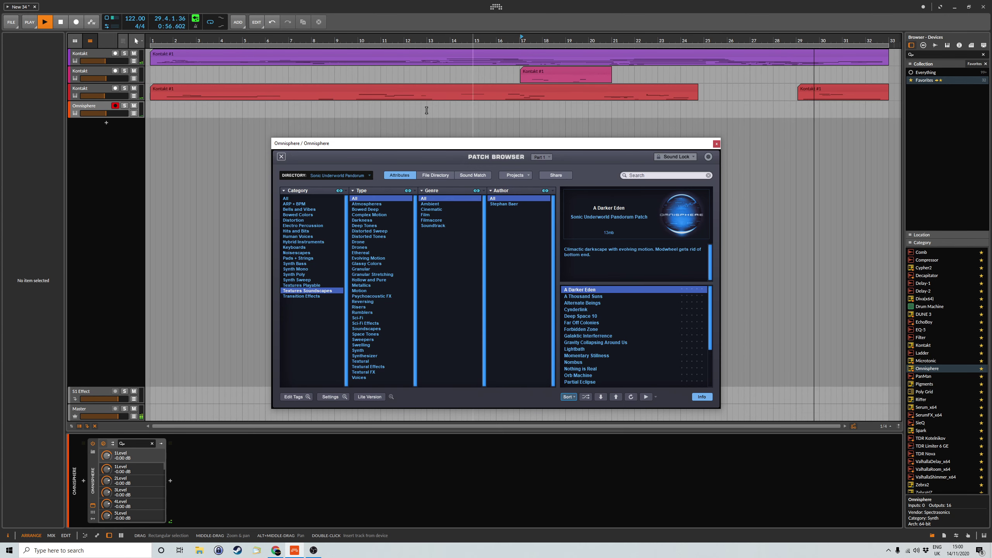
pyautogui.press('Down')
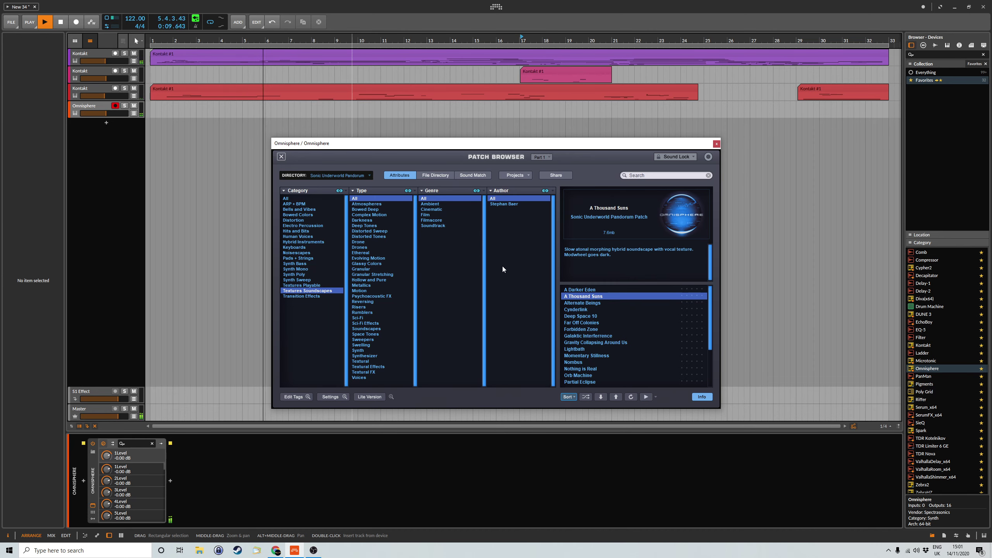
# Close the Omnisphere window and record a part on its track from partway through bar 7 to bar 12.
pyautogui.click(716, 145)
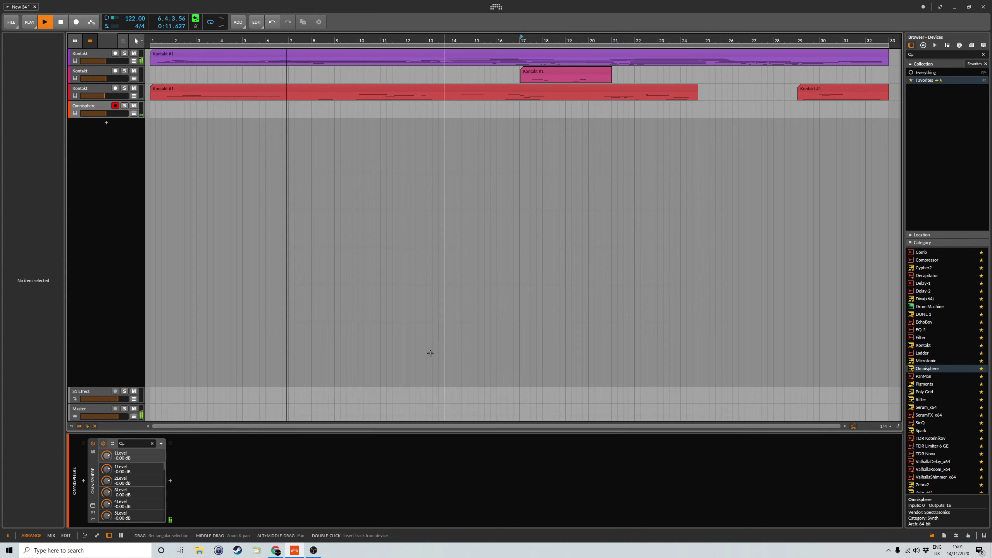
pyautogui.click(76, 22)
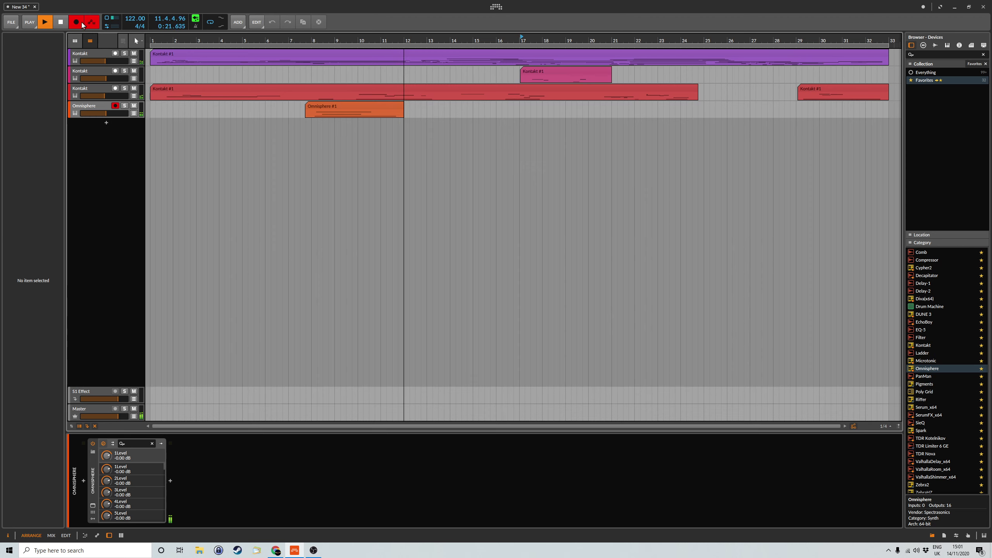
pyautogui.press('r')
# Add a second Omnisphere track below the first and filter its Sonic Underworld Pandorum patches to Textures Soundscapes.
pyautogui.moveTo(928, 368); pyautogui.dragTo(427, 170)
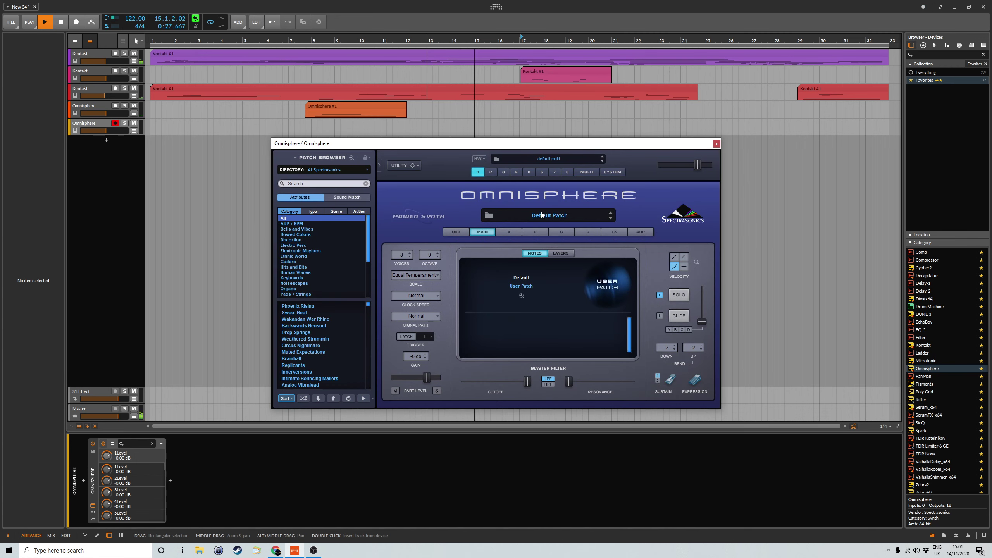
pyautogui.click(537, 217)
pyautogui.click(364, 177)
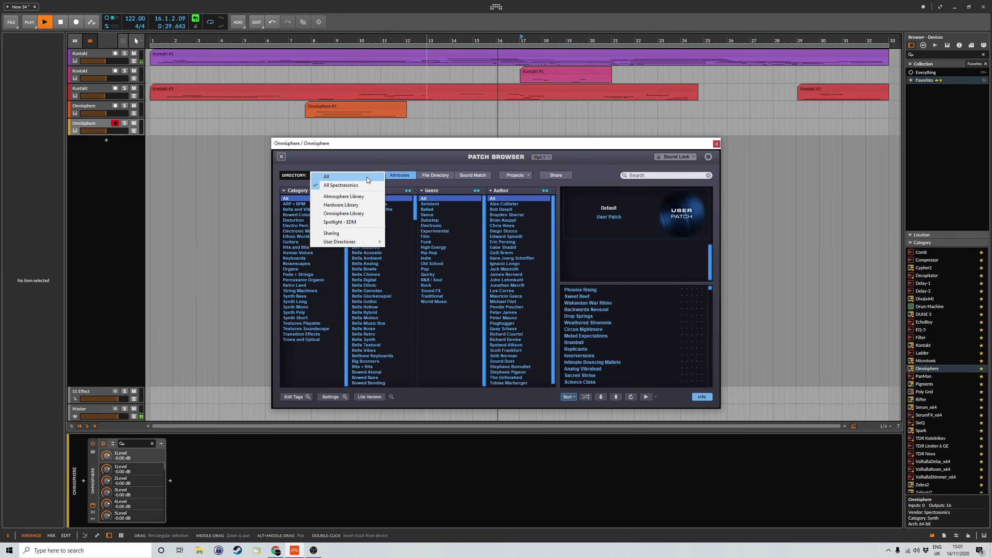
pyautogui.moveTo(363, 242)
pyautogui.click(406, 251)
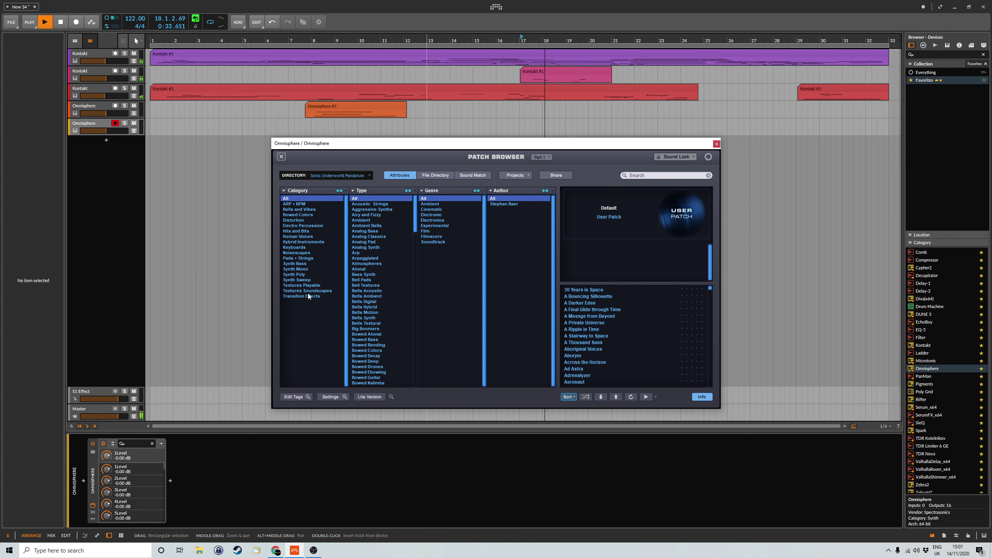
pyautogui.click(308, 291)
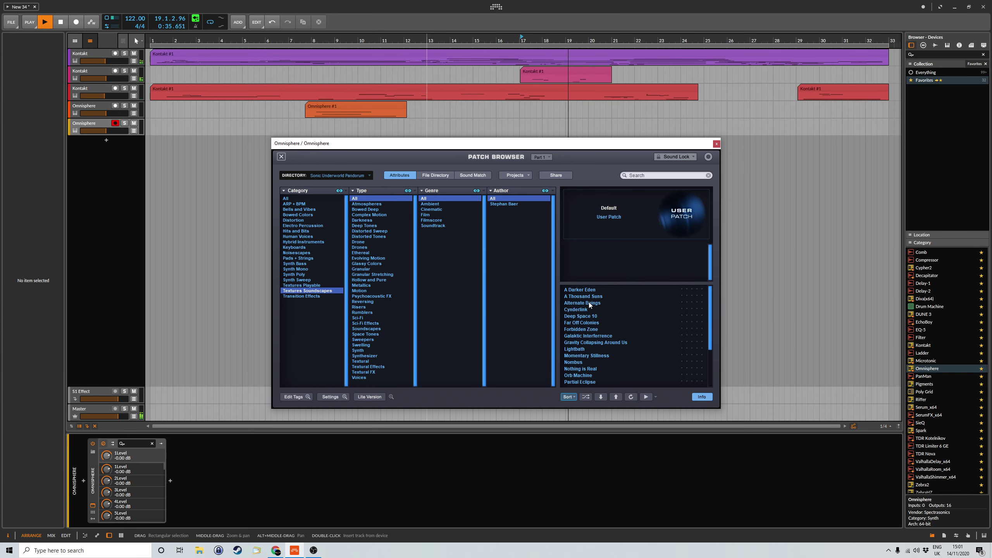
# Try the Alternate Beings patch, load Cynderlink instead, and close the Omnisphere window.
pyautogui.click(590, 303)
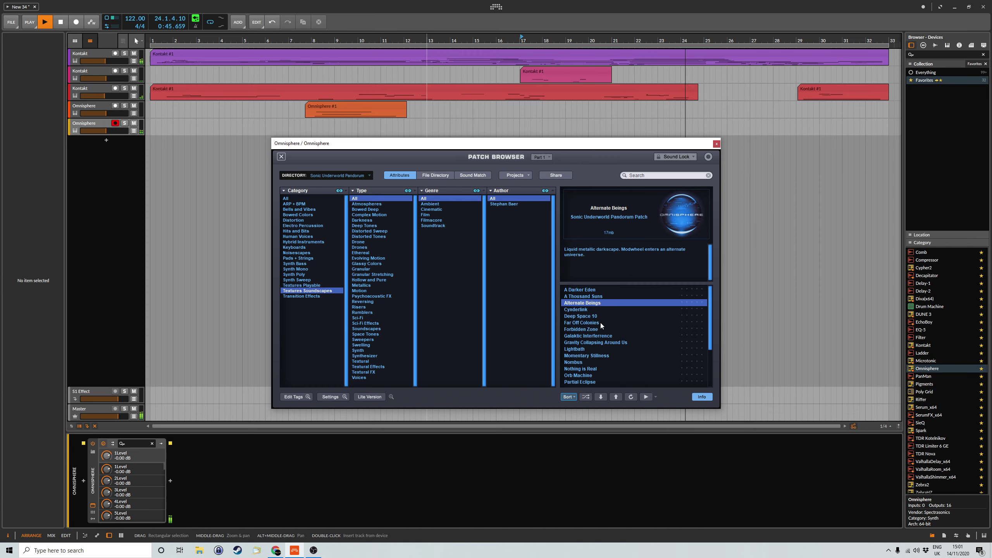
pyautogui.click(584, 310)
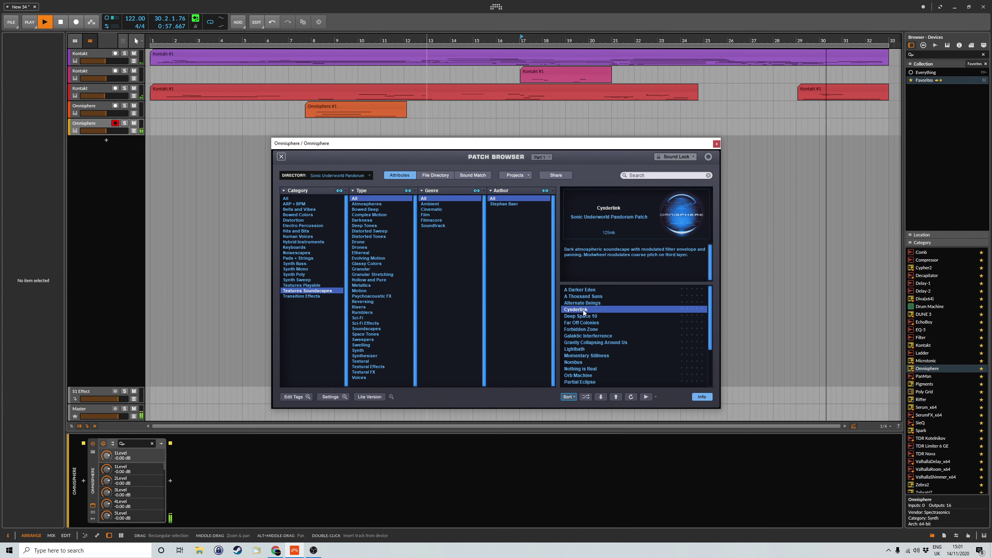
pyautogui.click(716, 144)
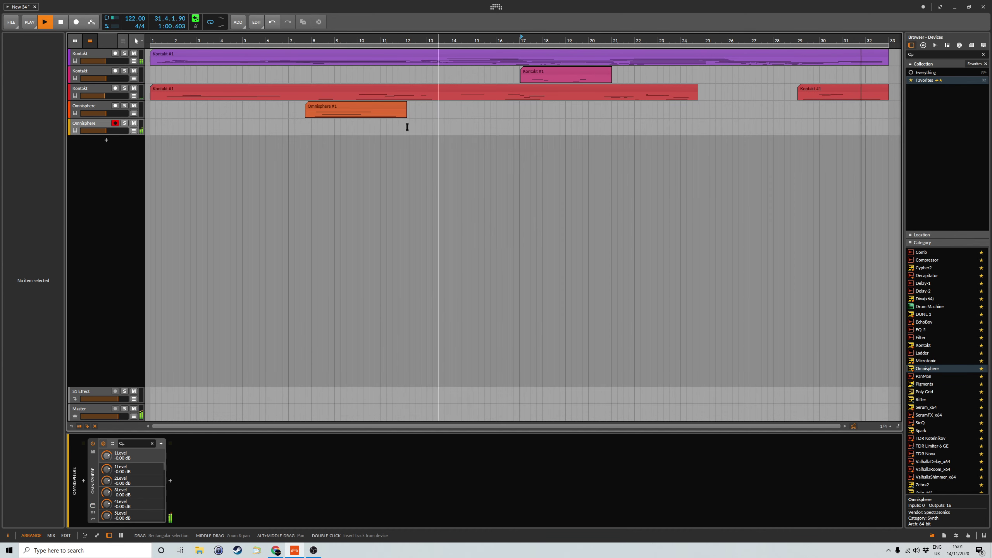
# Record a part on the second Omnisphere track from bar 1 to partway through bar 17 and extend the clip to bar 33.
pyautogui.click(77, 22)
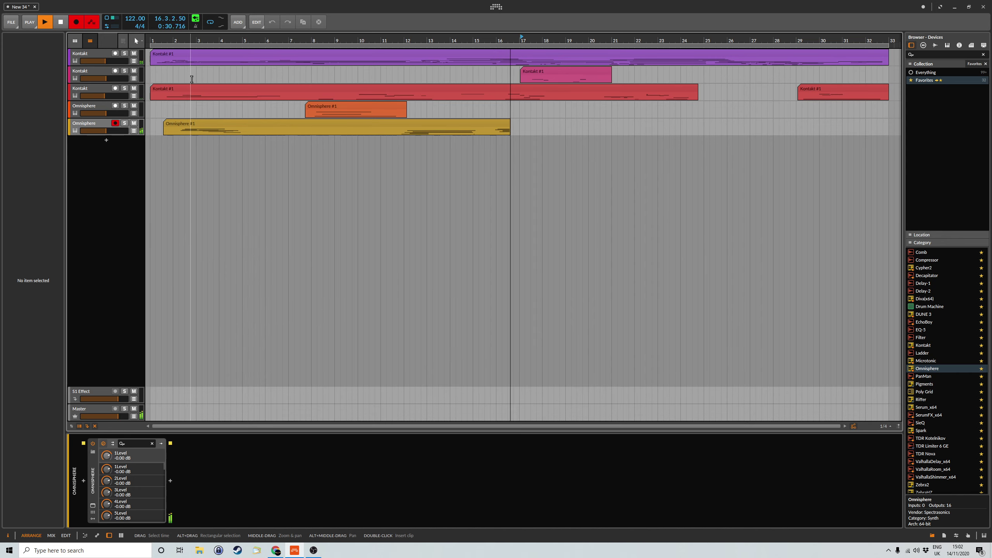
pyautogui.click(76, 22)
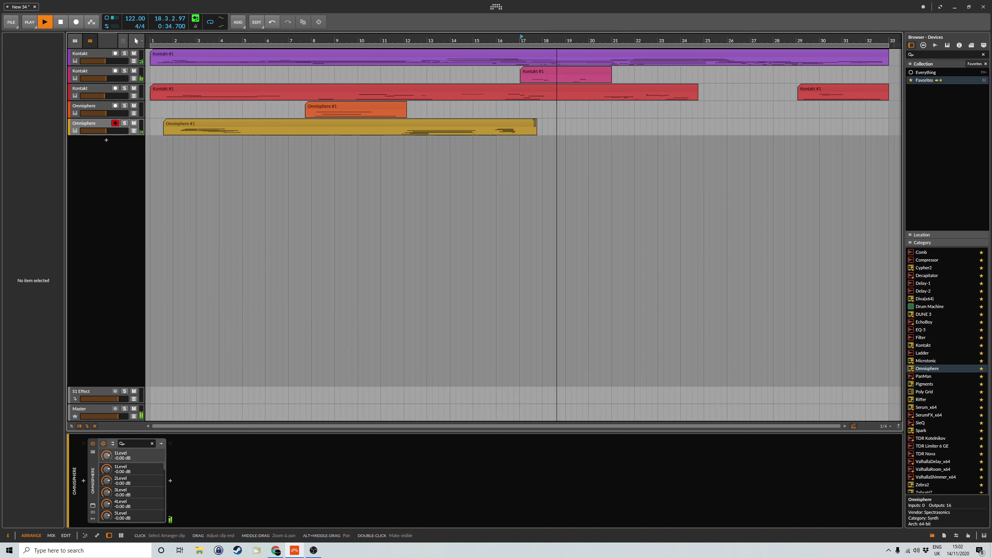
pyautogui.moveTo(538, 122); pyautogui.dragTo(889, 133)
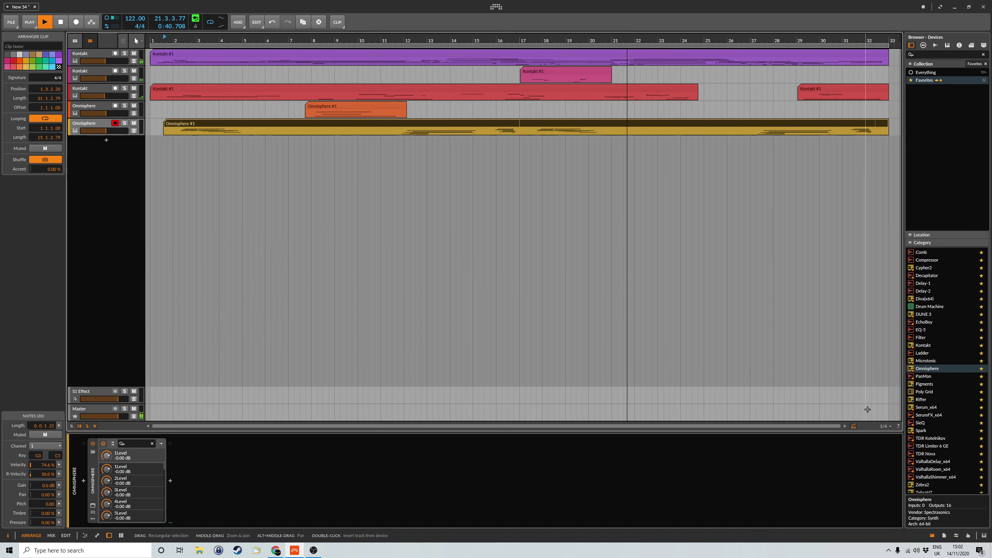
# Add a third Omnisphere track at the end of the track list and filter its Sonic Underworld Pandorum patches to Pads + Strings.
pyautogui.moveTo(928, 368); pyautogui.dragTo(538, 166)
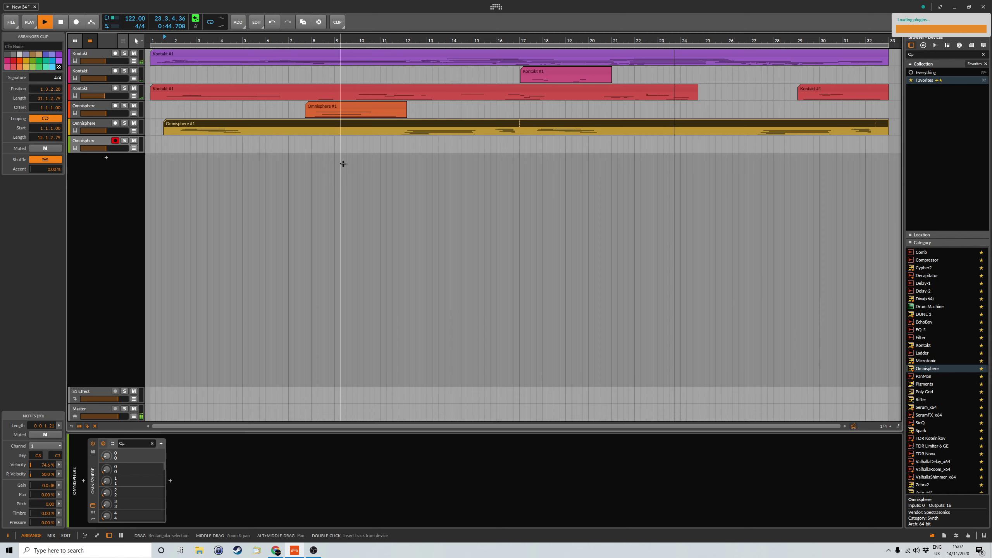
pyautogui.click(563, 222)
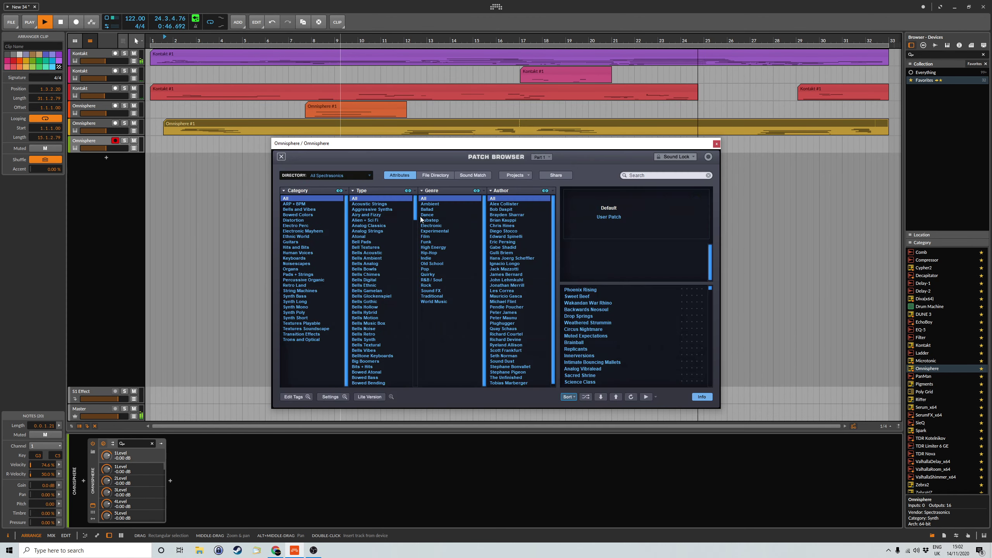
pyautogui.click(368, 180)
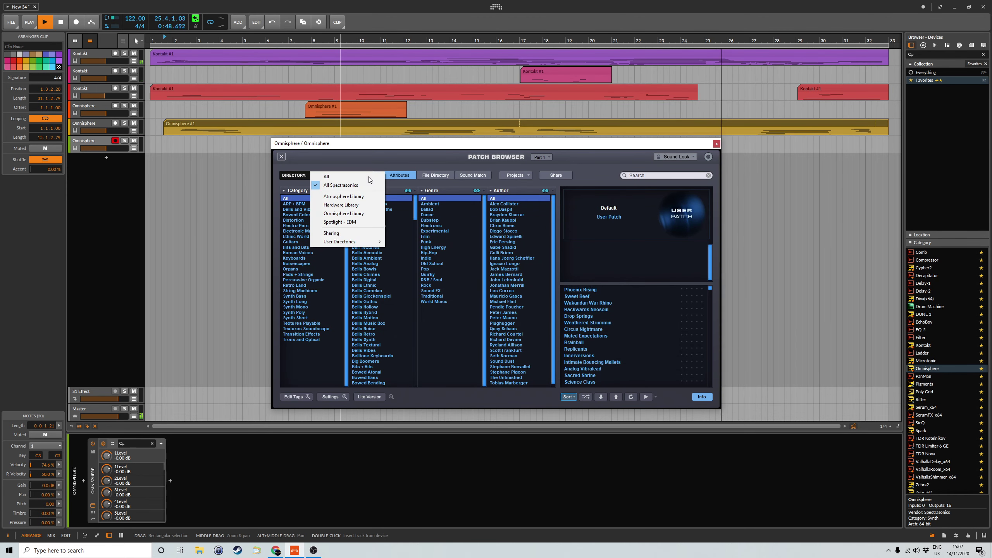
pyautogui.moveTo(370, 244)
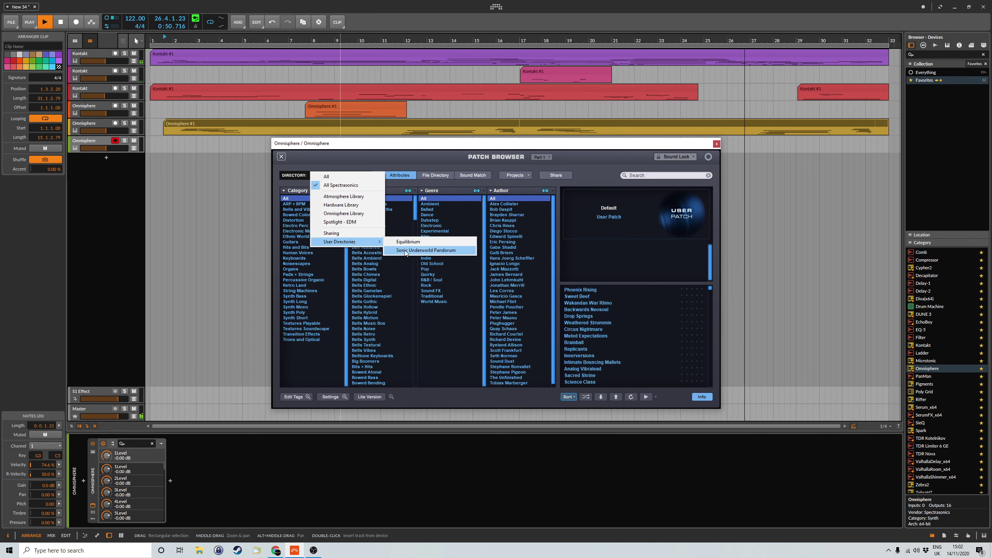
pyautogui.click(426, 250)
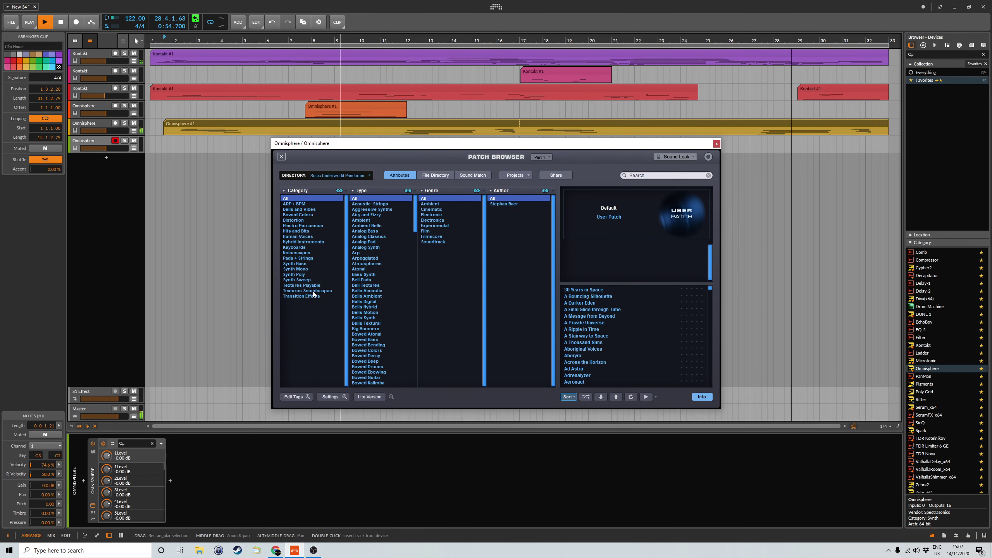
pyautogui.click(300, 259)
# Audition pad patches including A Private Universe and Across the Horizon, load Colliding Particles, and close the Omnisphere window.
pyautogui.click(593, 296)
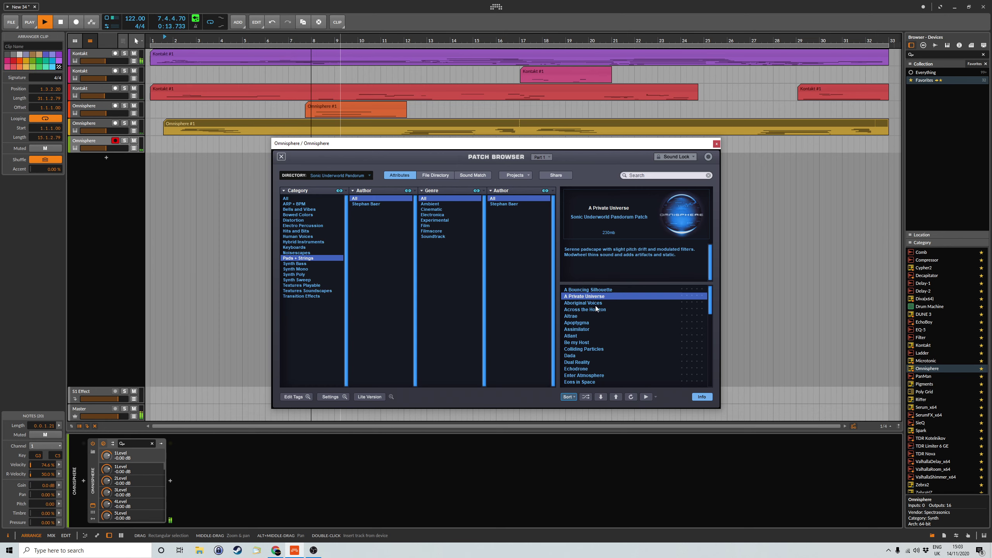
pyautogui.click(596, 310)
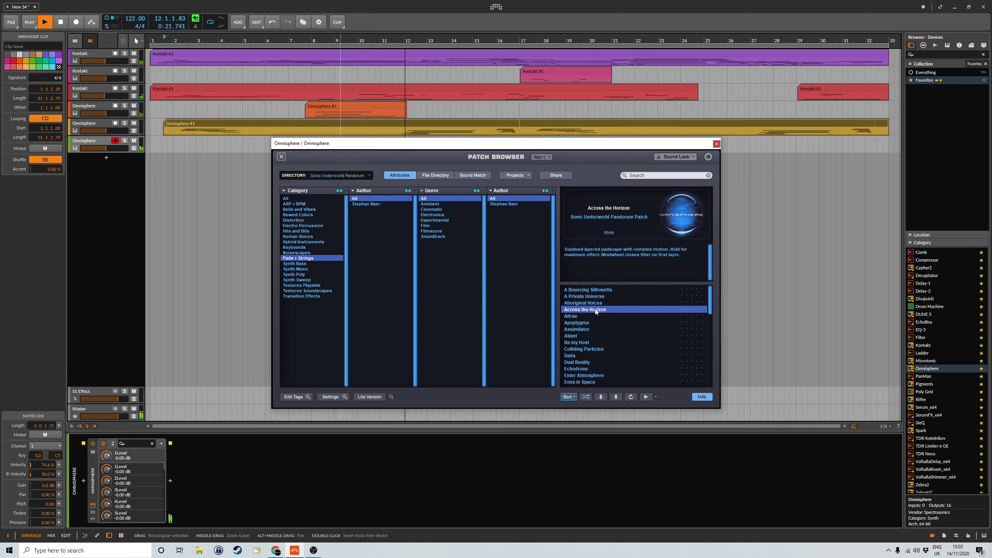
pyautogui.click(581, 317)
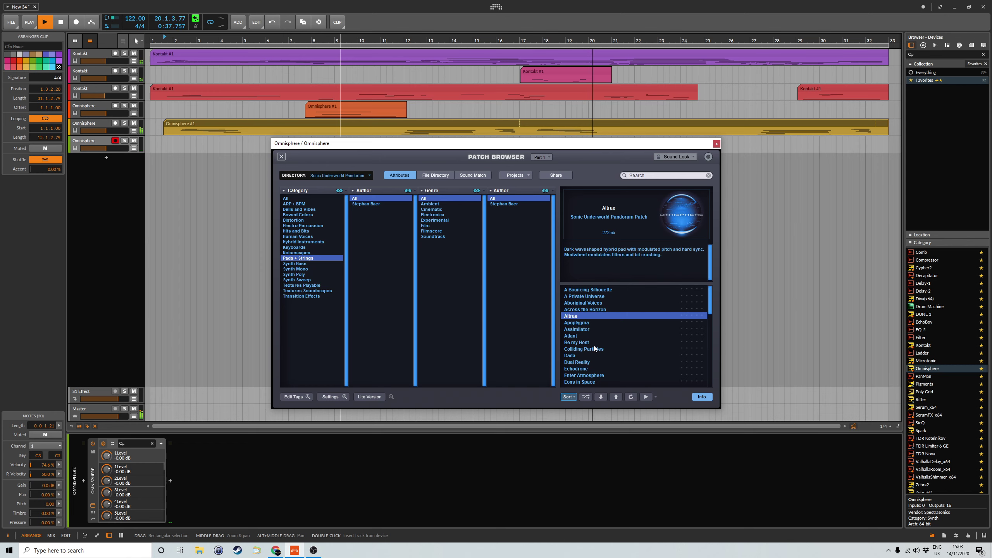
pyautogui.scroll(-2, 595, 349)
pyautogui.click(594, 310)
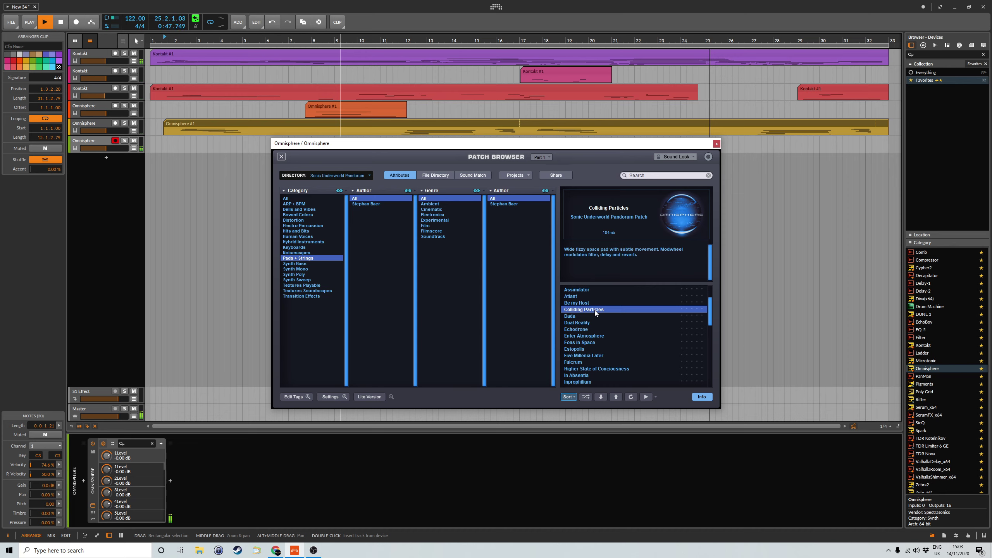
pyautogui.click(716, 144)
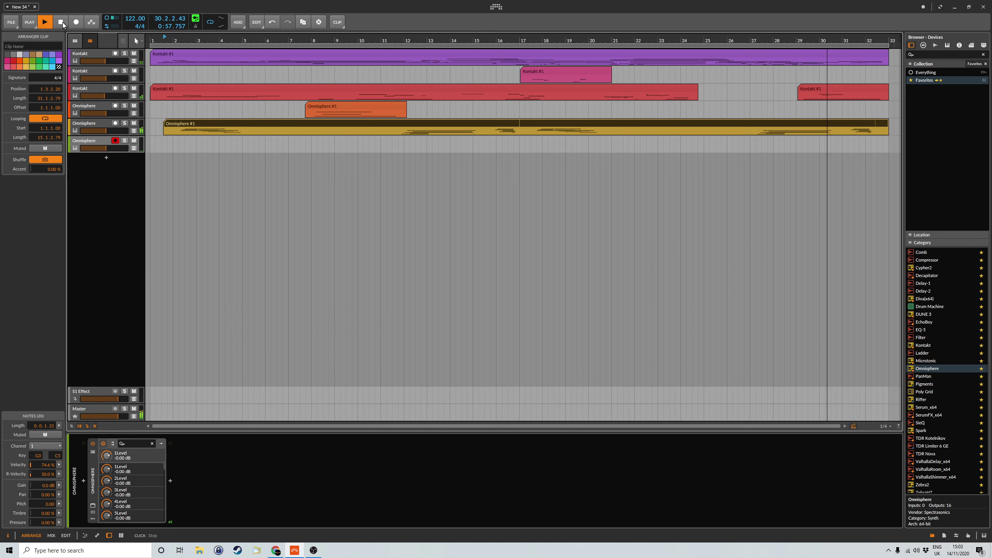
# Record a part on the third Omnisphere track from partway through bar 30, looping round to fill bars 1 to 33.
pyautogui.click(77, 22)
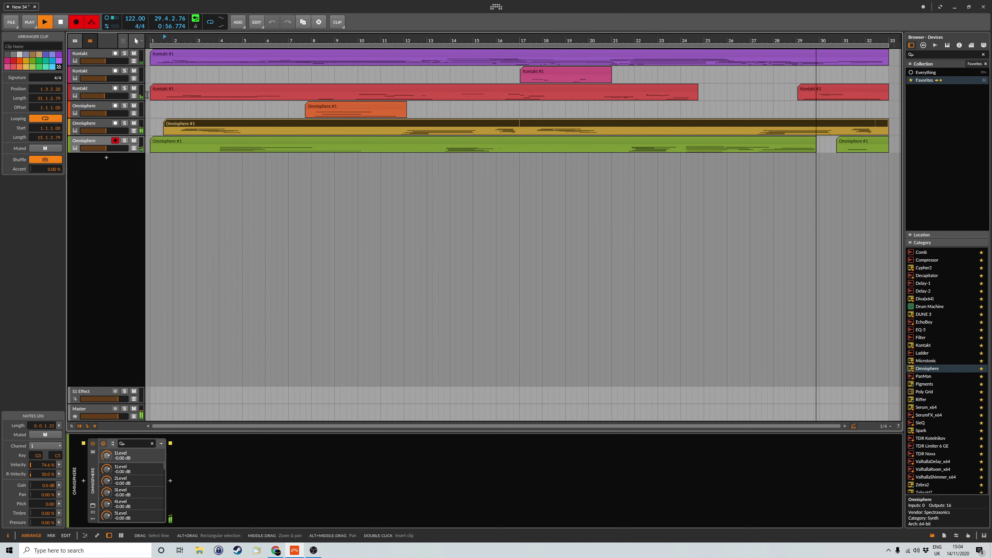
pyautogui.click(77, 22)
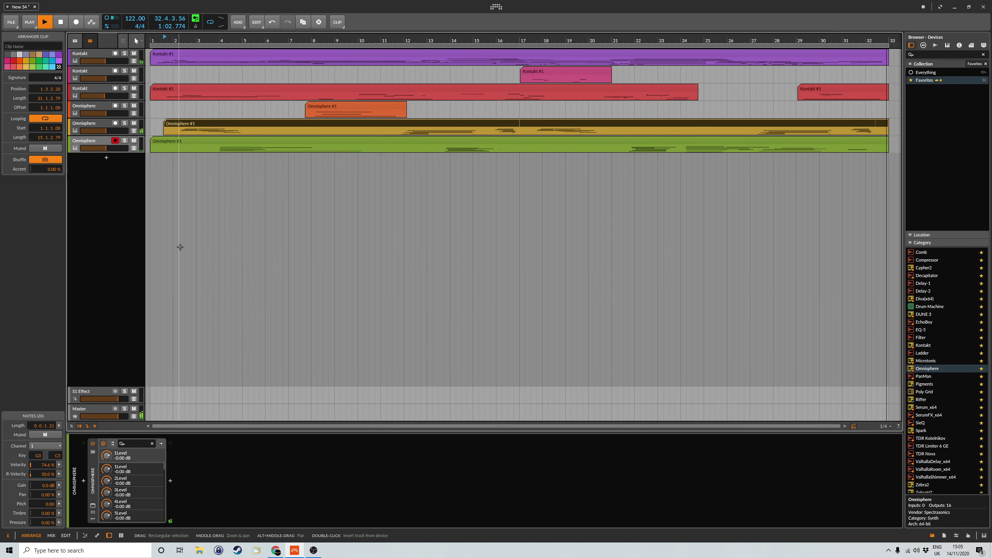
# Delete the two lower points from the first Kontakt track's ValhallaDelay DelayR_Ms automation at bars 1 and 10, and hide the lane.
pyautogui.click(133, 60)
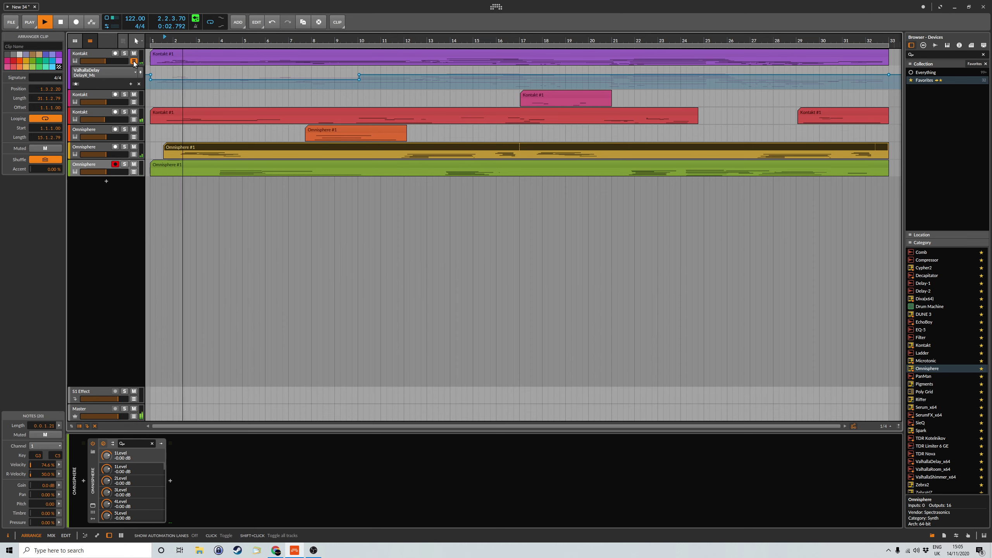
pyautogui.click(151, 80)
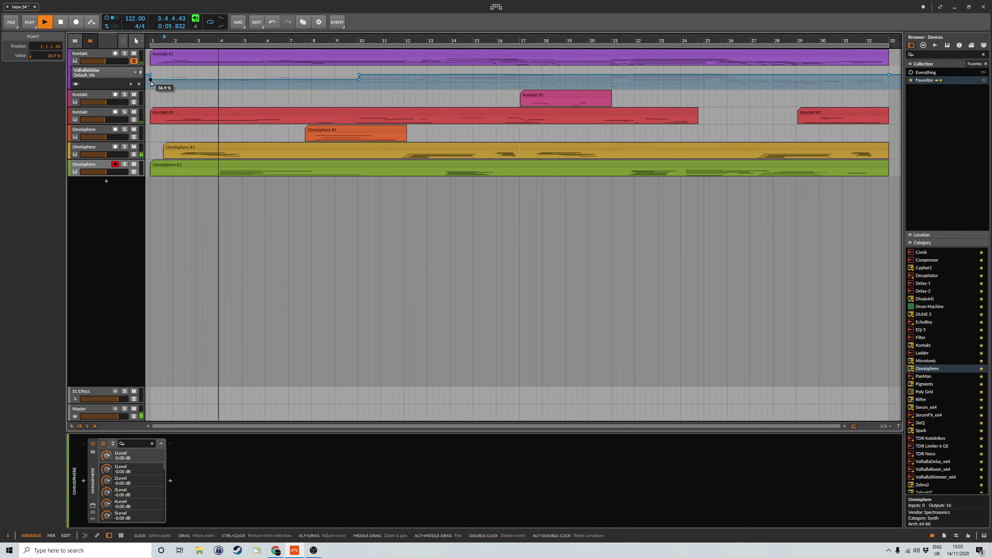
pyautogui.doubleClick(151, 80)
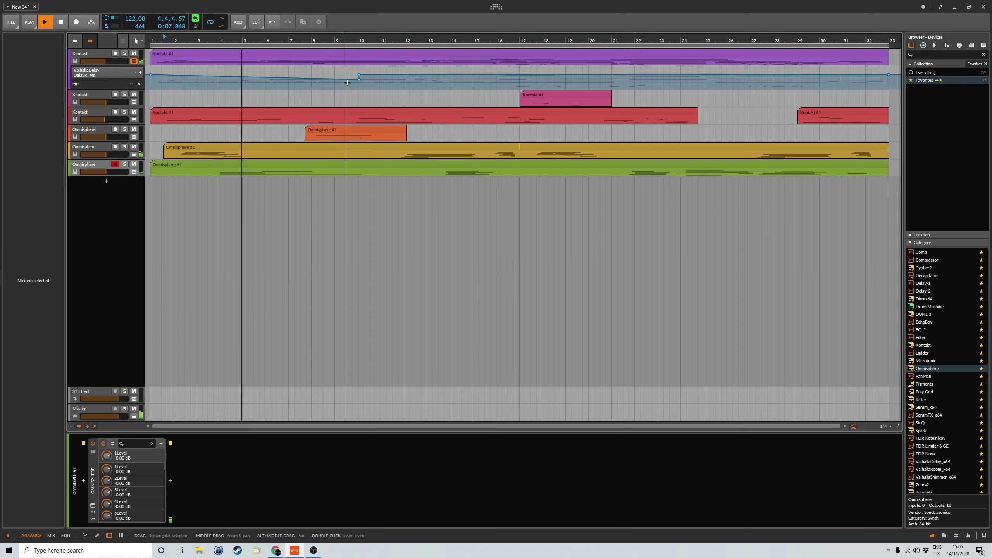
pyautogui.doubleClick(359, 80)
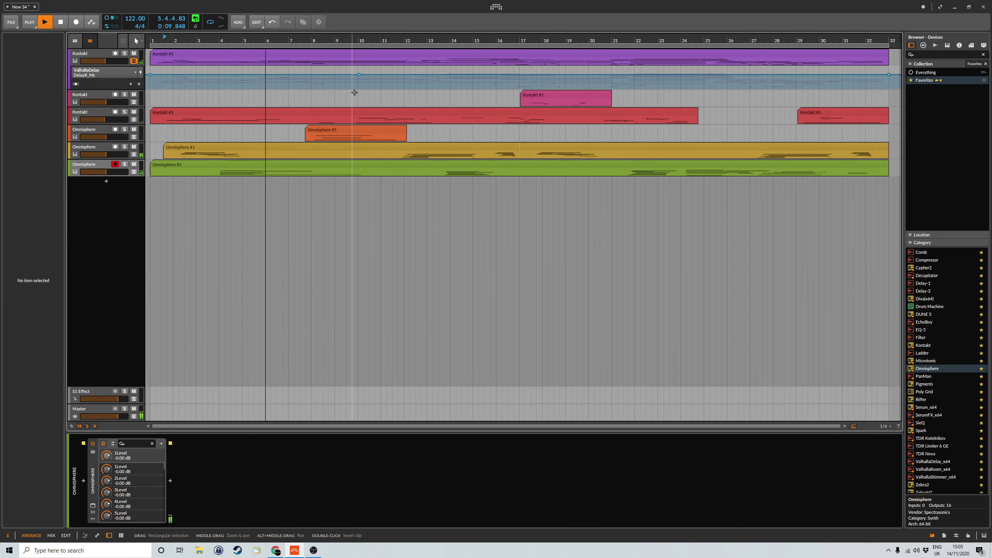
pyautogui.click(133, 62)
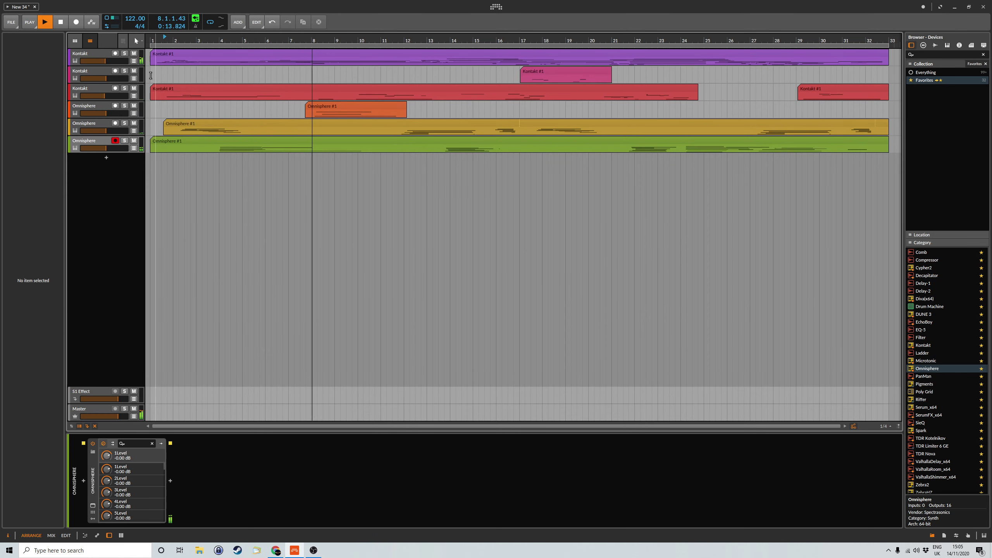
# Insert EchoBoy after Omnisphere on the third Omnisphere track.
pyautogui.click(98, 145)
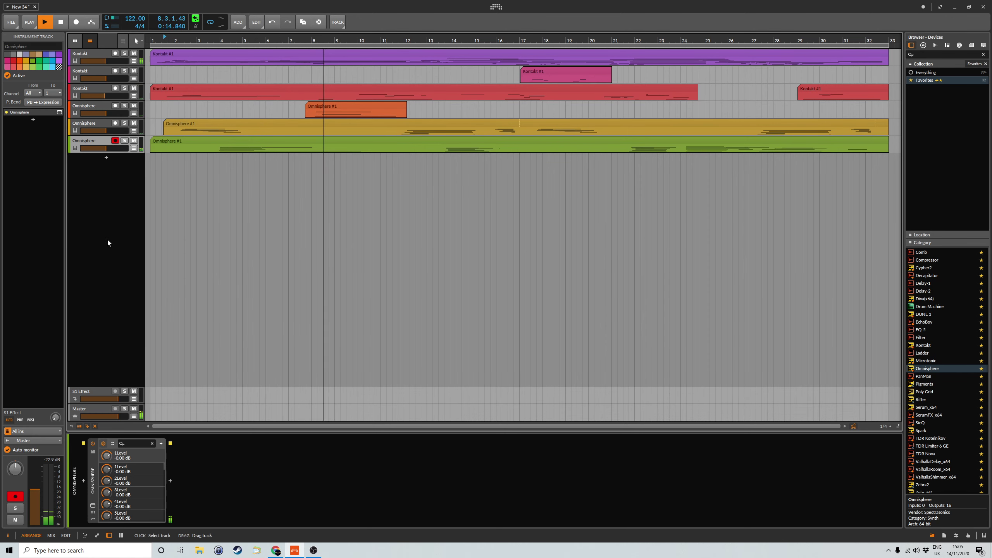
pyautogui.click(170, 483)
pyautogui.click(541, 238)
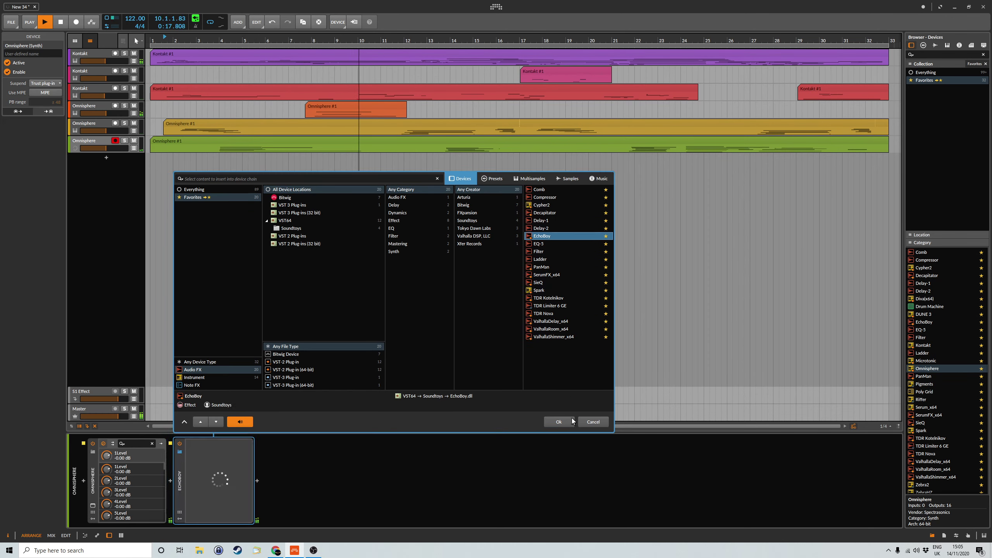
pyautogui.click(563, 423)
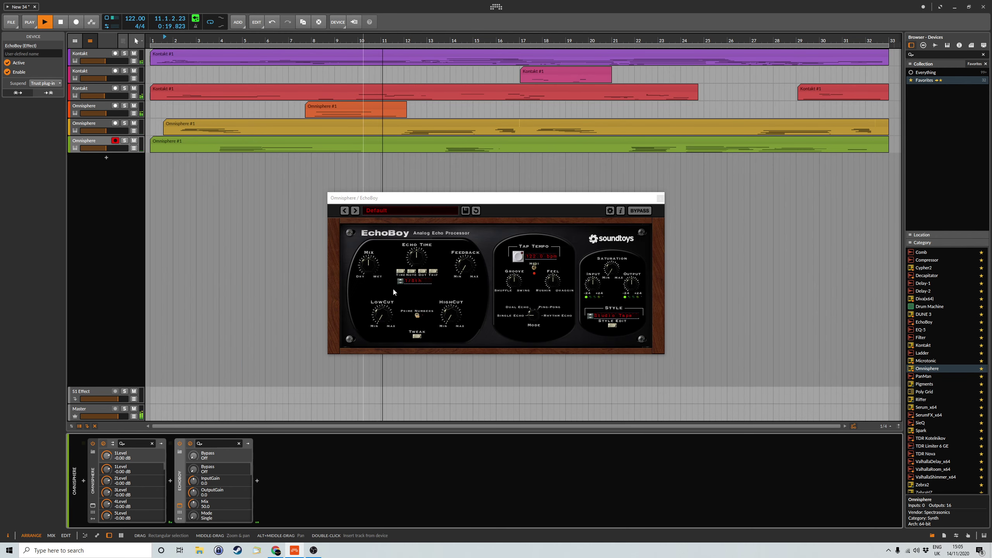
# Set EchoBoy to Ping-Pong mode with note-based echo times, feedback 0.79 and mix 35, show its tweak controls, and close its window.
pyautogui.moveTo(373, 264); pyautogui.dragTo(373, 274)
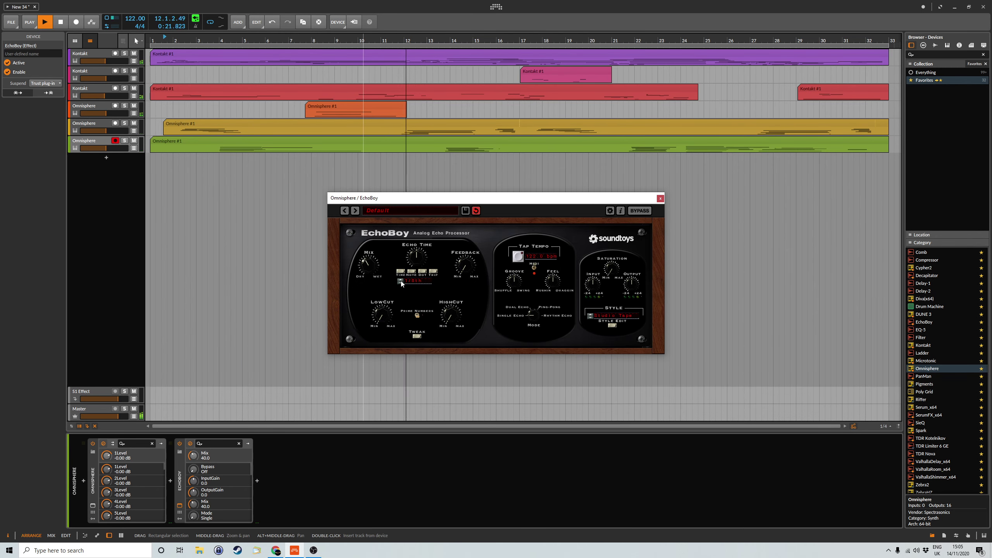
pyautogui.moveTo(535, 310); pyautogui.dragTo(541, 293)
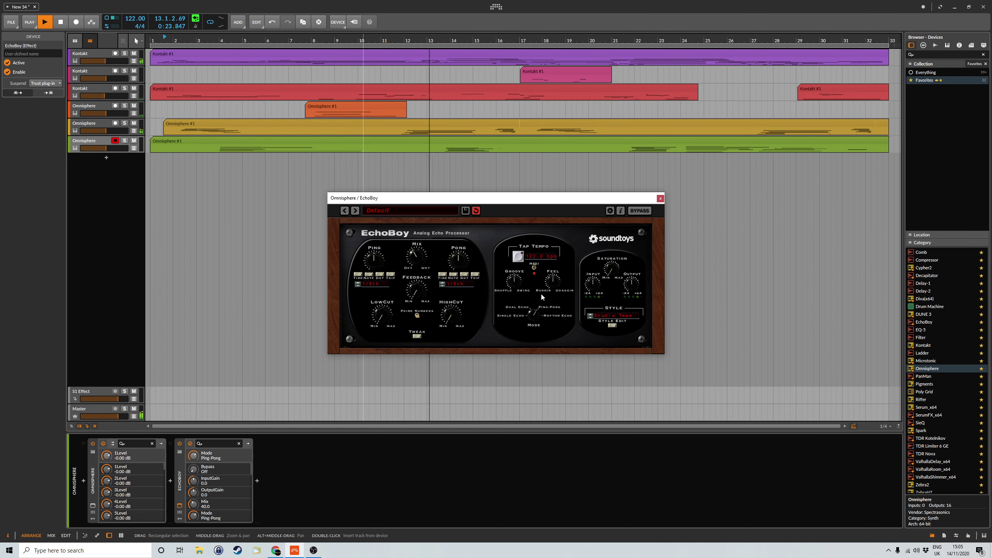
pyautogui.click(360, 285)
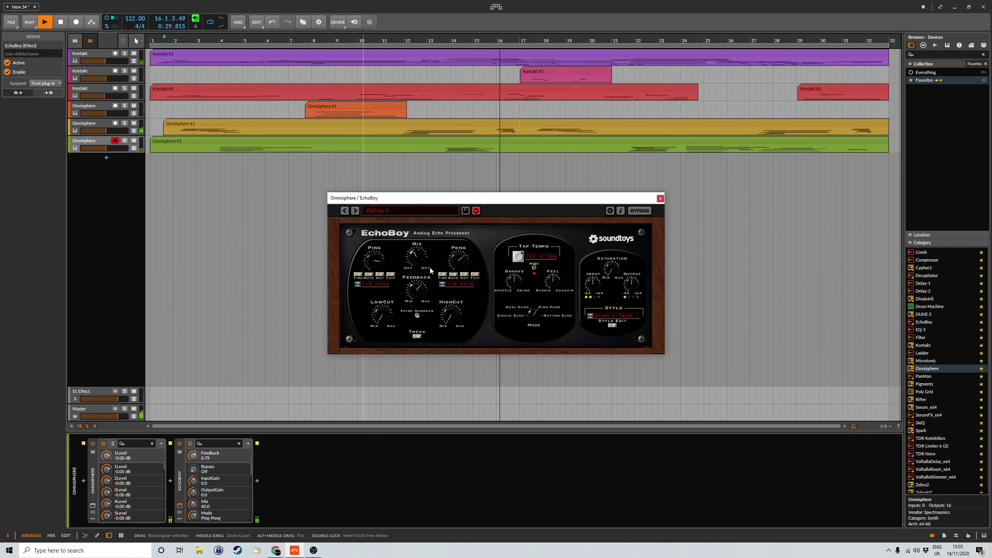
pyautogui.scroll(-4, 422, 258)
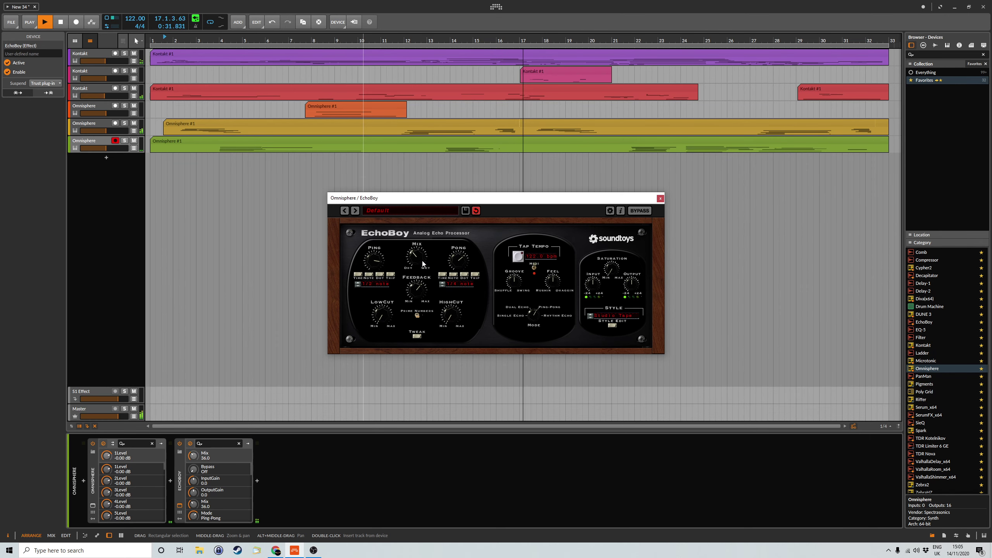
pyautogui.scroll(-1, 422, 264)
pyautogui.click(419, 335)
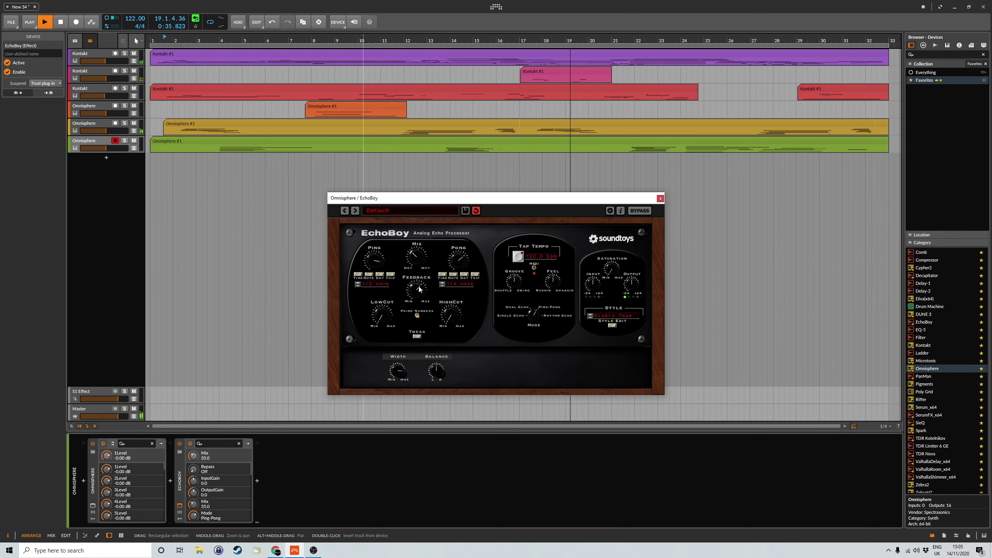
pyautogui.click(660, 198)
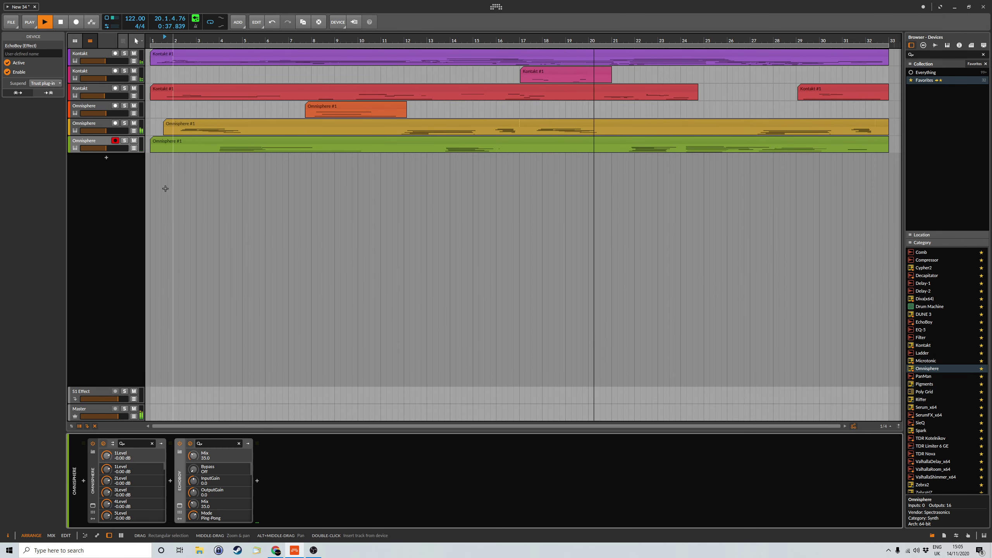
# Raise the third Omnisphere track's volume to about -7 dB and save the project.
pyautogui.click(104, 139)
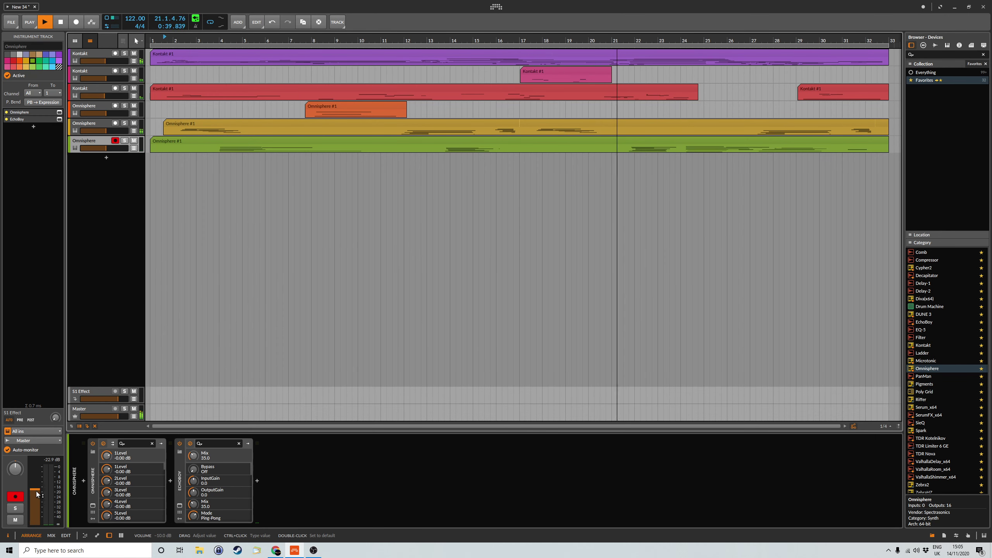
pyautogui.moveTo(35, 490); pyautogui.dragTo(35, 486)
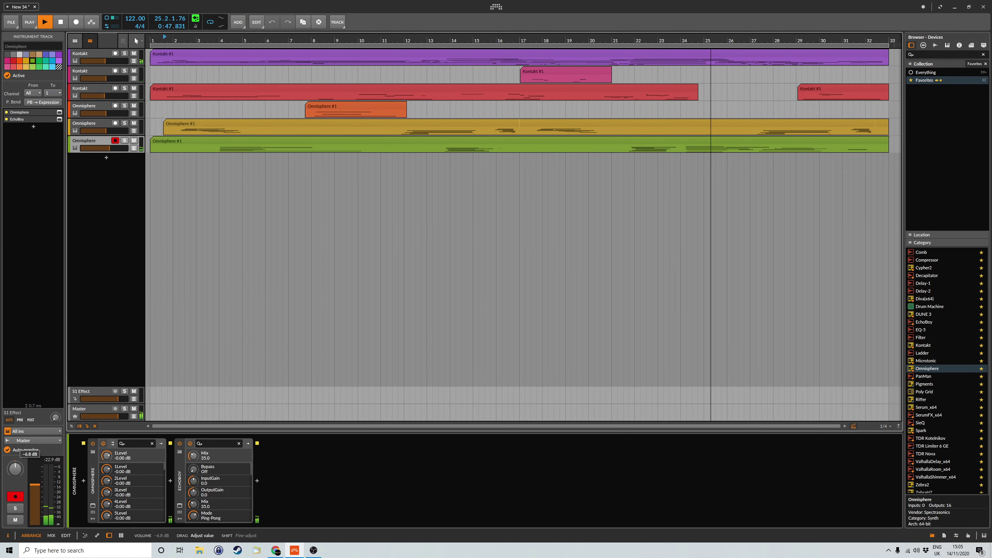
pyautogui.moveTo(35, 486); pyautogui.dragTo(35, 487)
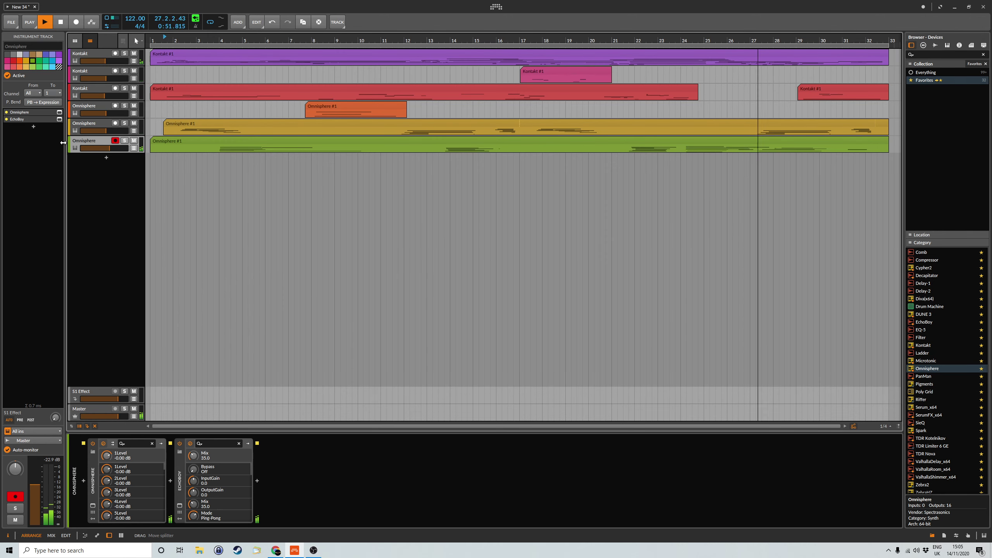
pyautogui.hotkey('ctrl', 's')
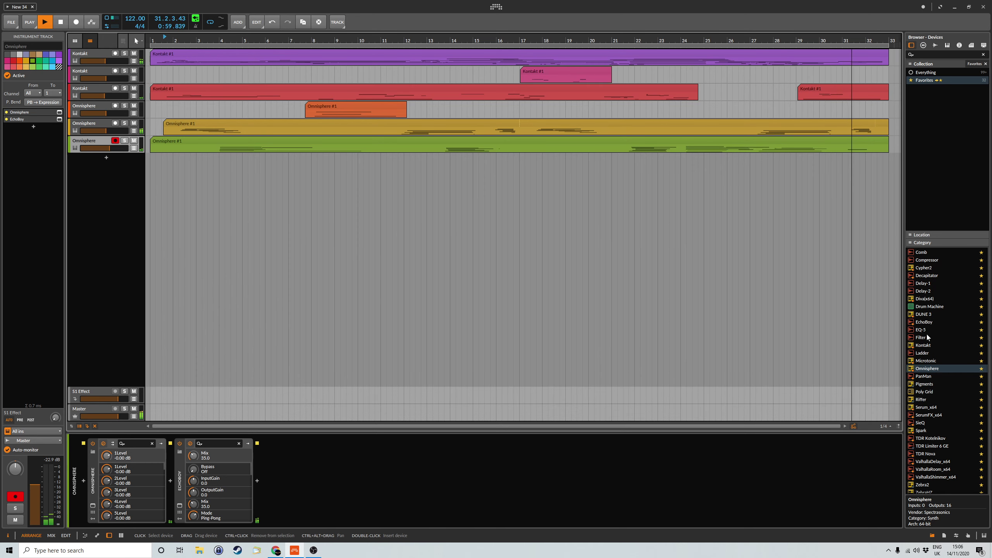
# Add a DUNE 3 track below the Omnisphere tracks with an initialized patch and lower its track volume.
pyautogui.moveTo(929, 315); pyautogui.dragTo(588, 179)
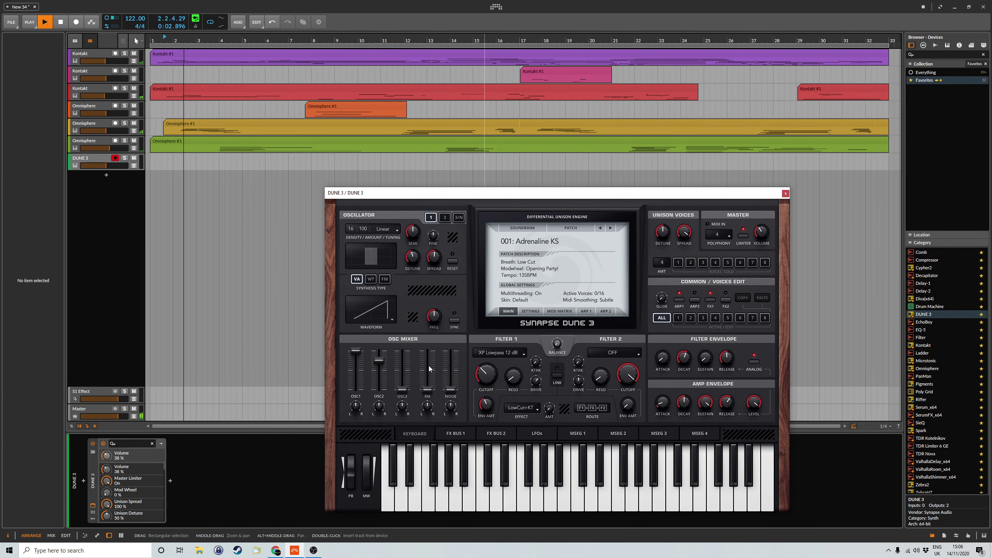
pyautogui.click(574, 230)
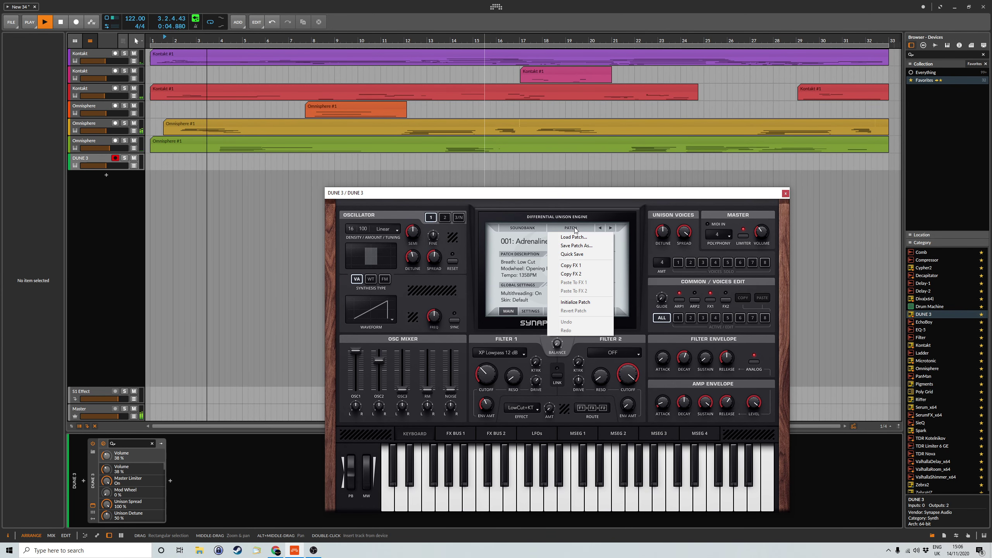
pyautogui.click(582, 303)
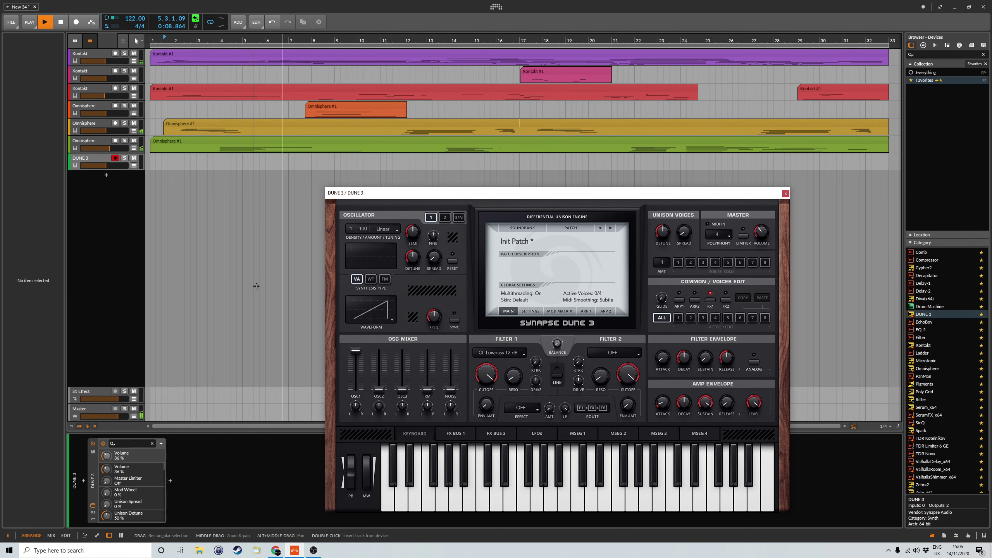
pyautogui.click(95, 161)
pyautogui.moveTo(95, 165); pyautogui.dragTo(90, 164)
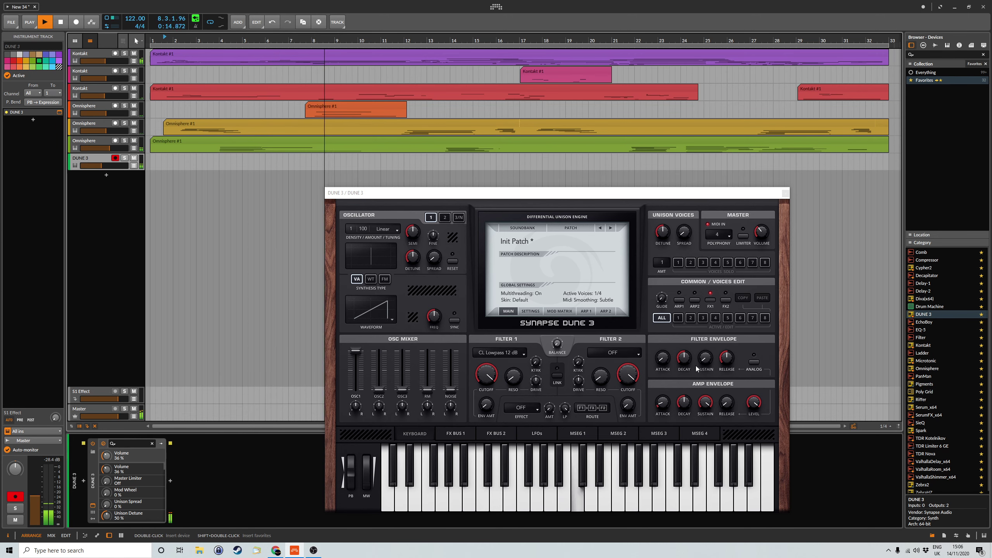
# Set DUNE 3's Filter 1 to AM Saturn 24 dB, lower its cutoff, raise its envelope amount, and set the filter envelope decay to 58%.
pyautogui.click(684, 366)
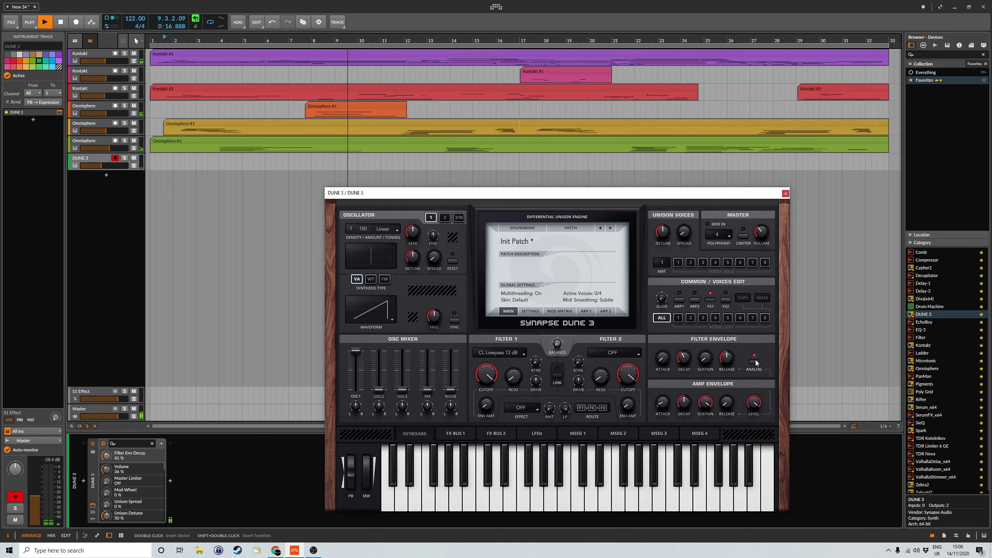
pyautogui.moveTo(494, 415); pyautogui.dragTo(517, 365)
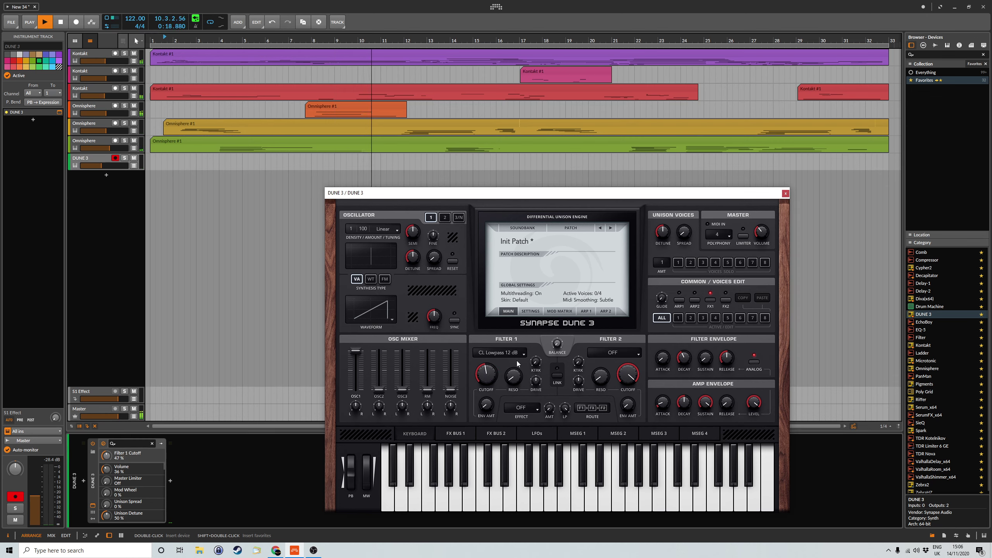
pyautogui.click(523, 354)
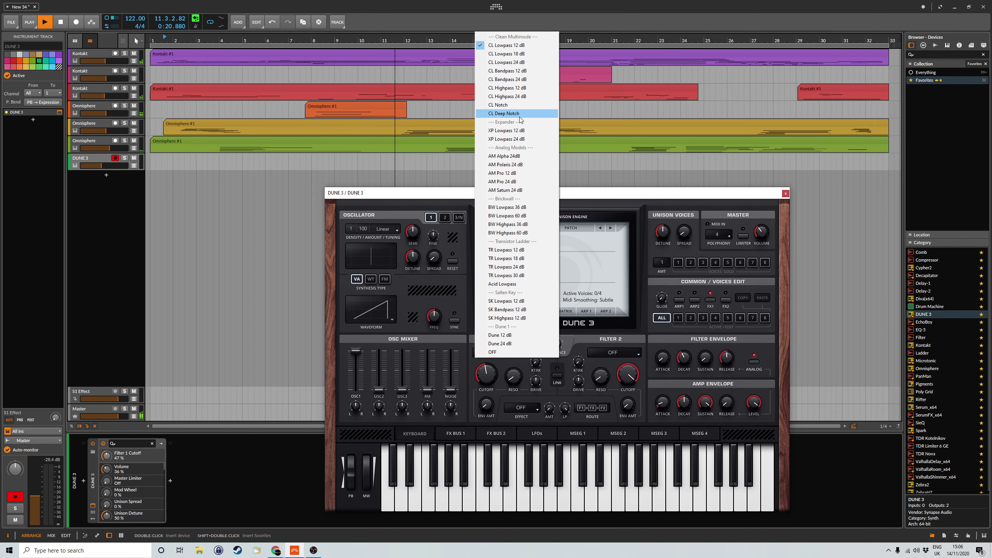
pyautogui.click(505, 191)
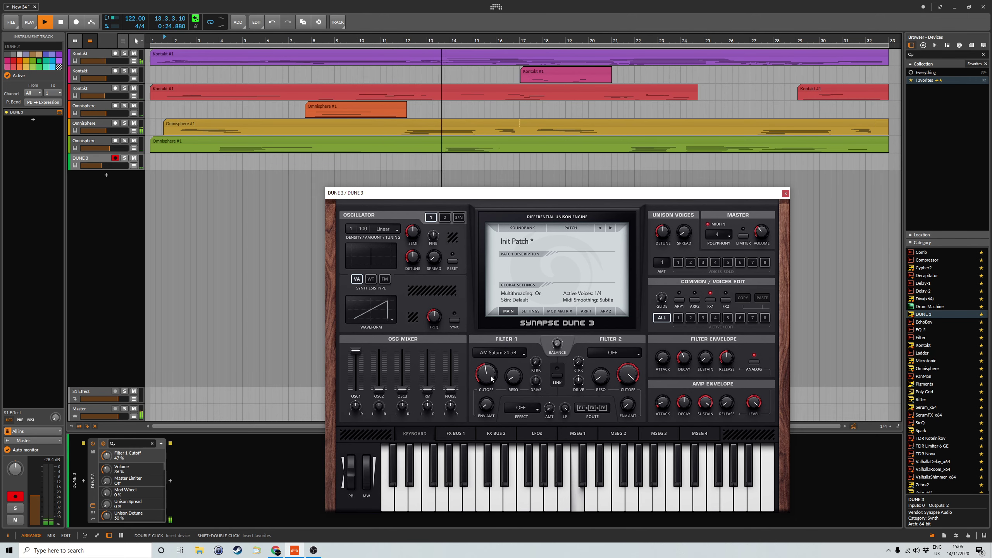
pyautogui.moveTo(486, 404)
pyautogui.mouseDown()
pyautogui.moveTo(502, 376)
pyautogui.moveTo(494, 371)
pyautogui.moveTo(495, 390)
pyautogui.mouseUp()
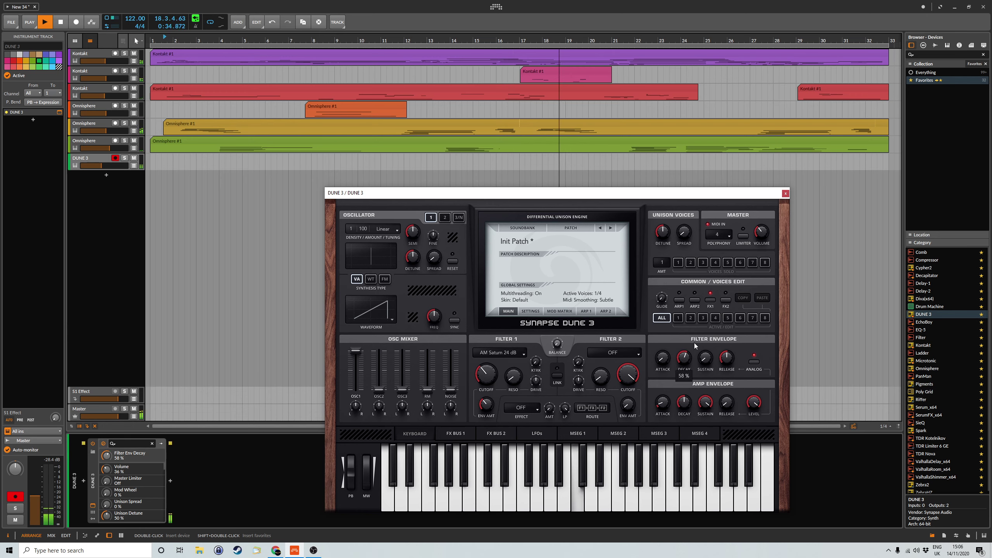
pyautogui.moveTo(695, 344); pyautogui.dragTo(694, 343)
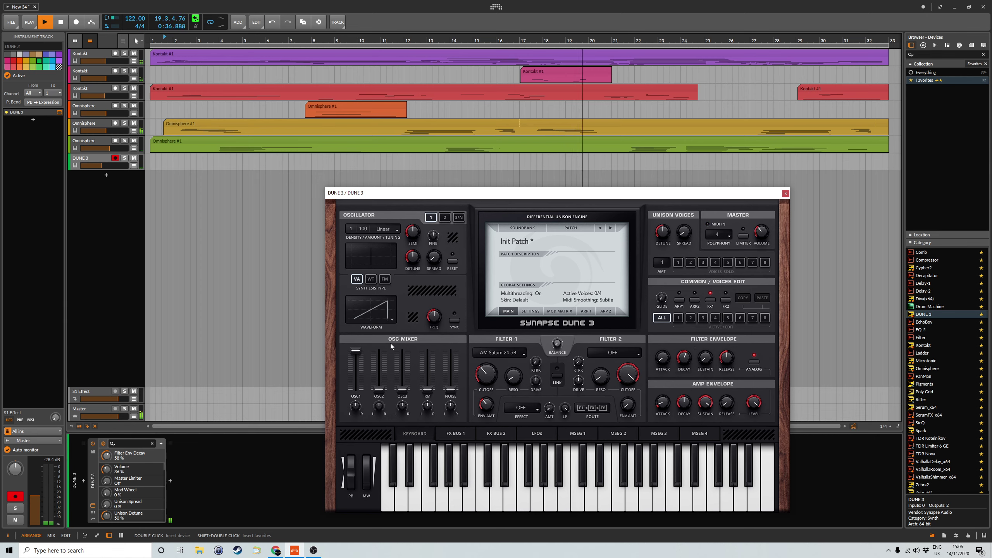
# Give oscillator 1 a pulse waveform with about 65% pulse width, set Filter 1's envelope amount to 42%, and close DUNE 3.
pyautogui.click(392, 320)
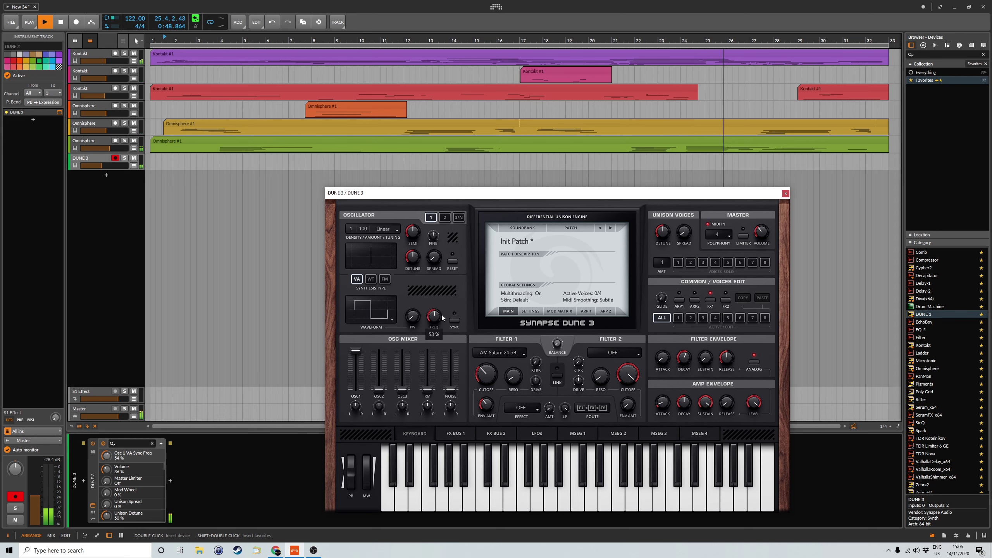
pyautogui.moveTo(416, 301); pyautogui.dragTo(417, 297)
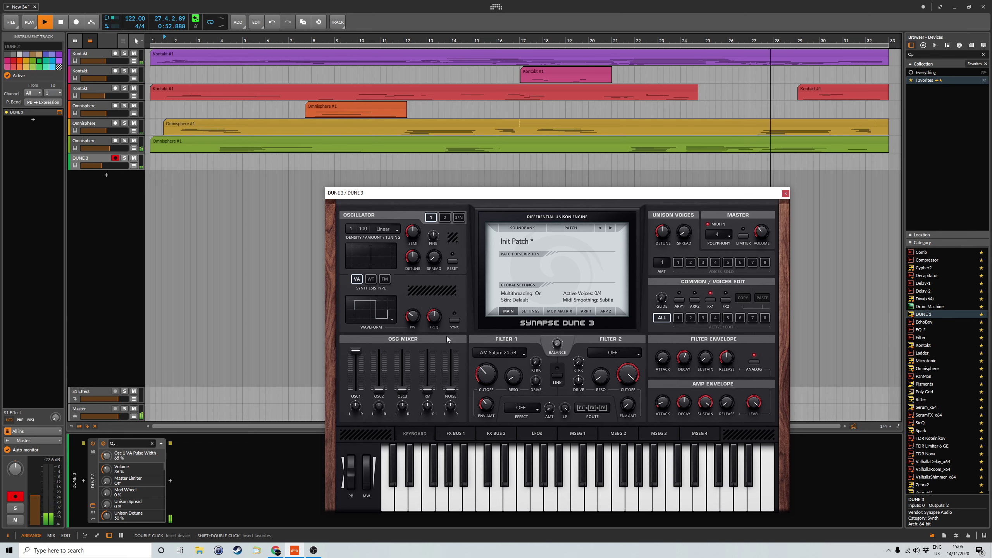
pyautogui.moveTo(486, 408); pyautogui.dragTo(489, 403)
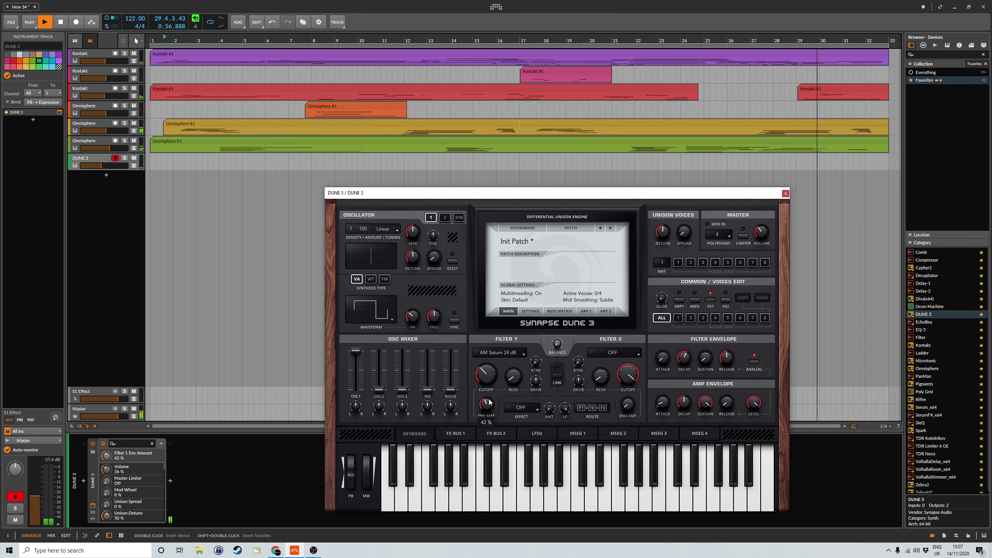
pyautogui.click(786, 194)
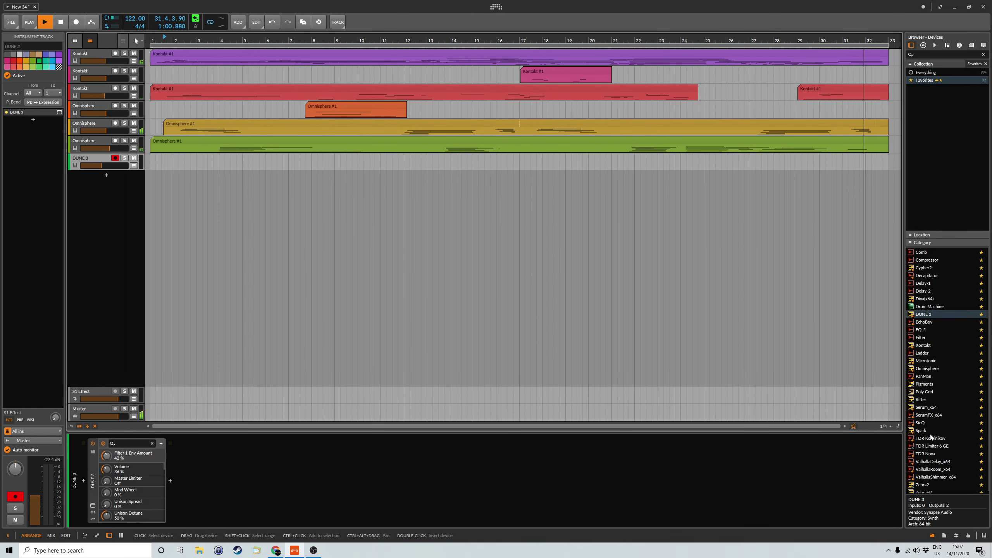
# Insert Riffer before DUNE 3 and set its quantization to 1/8 and its scale to Pentatonic Minor.
pyautogui.moveTo(924, 402)
pyautogui.mouseDown()
pyautogui.moveTo(398, 405)
pyautogui.moveTo(86, 484)
pyautogui.mouseUp()
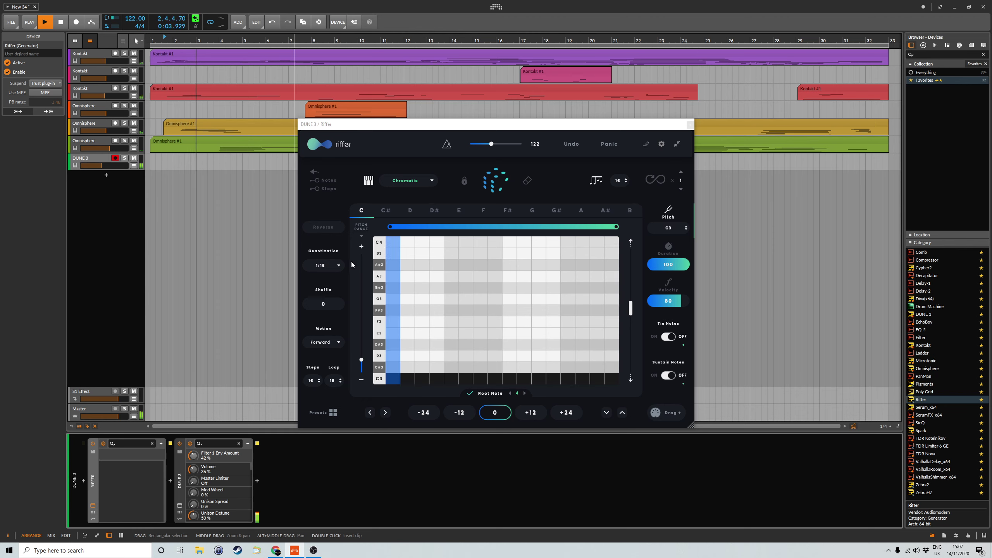
pyautogui.click(339, 267)
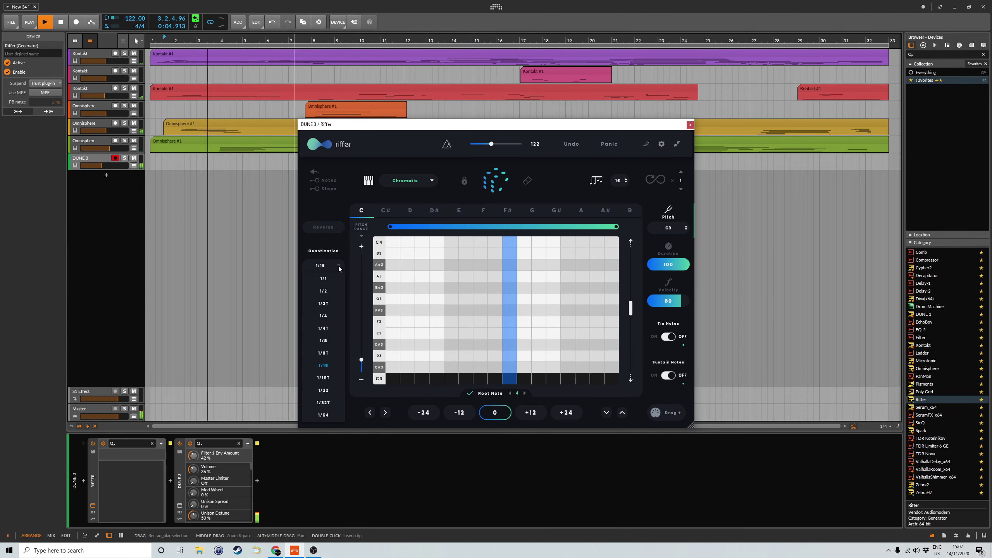
pyautogui.click(323, 341)
pyautogui.click(408, 181)
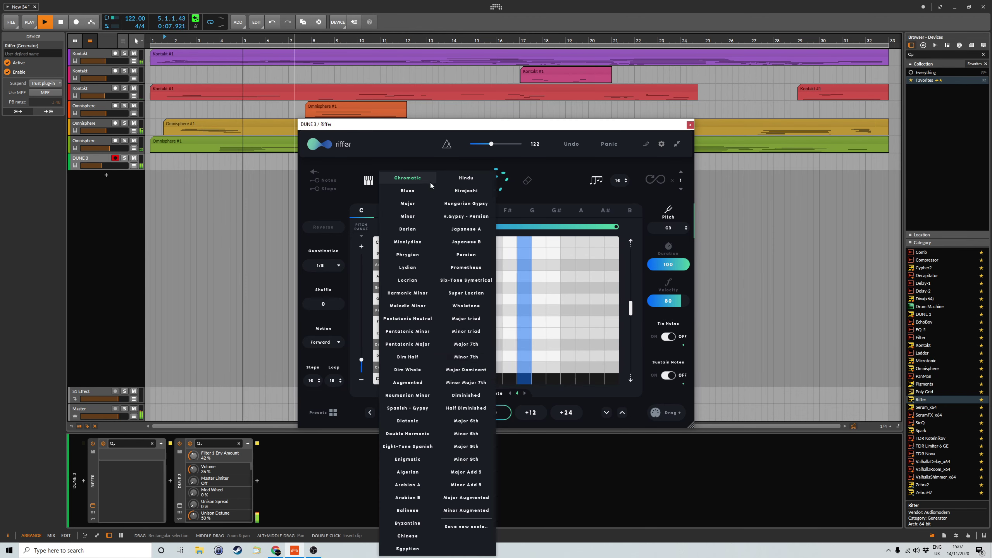
pyautogui.click(407, 331)
# Turn on Tie Notes and Sustain Notes in Riffer and randomize the riff several times.
pyautogui.click(495, 181)
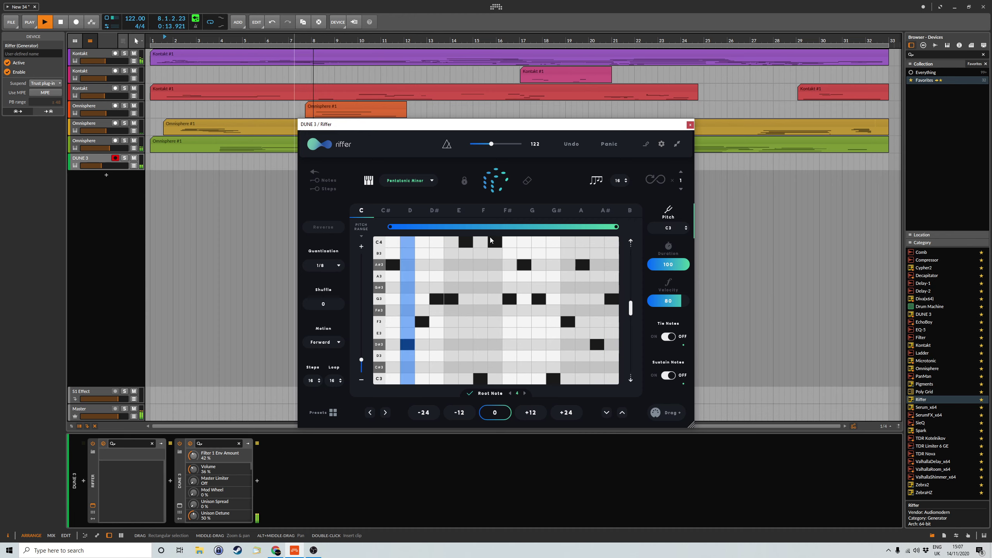
pyautogui.click(497, 183)
pyautogui.click(669, 336)
pyautogui.click(669, 376)
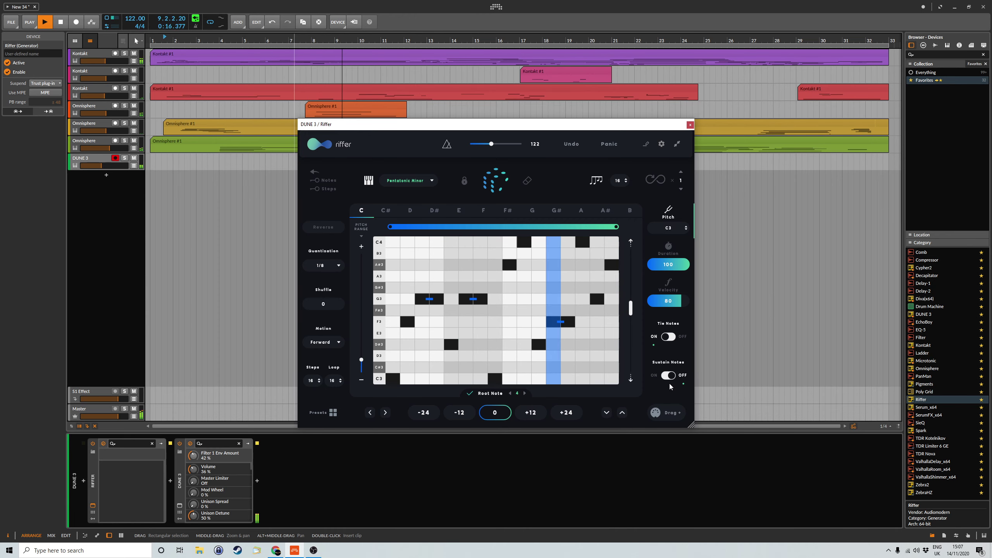
pyautogui.click(497, 185)
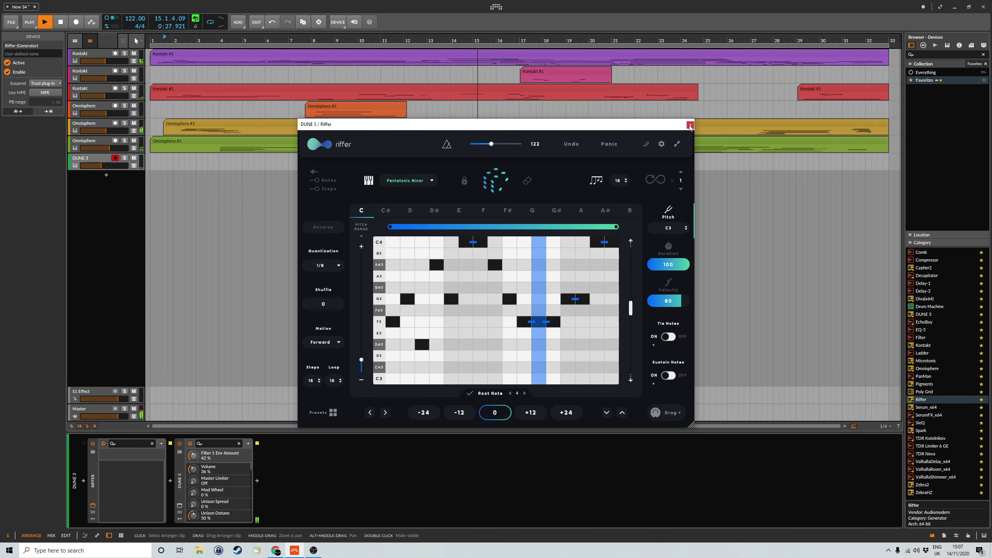
pyautogui.click(498, 190)
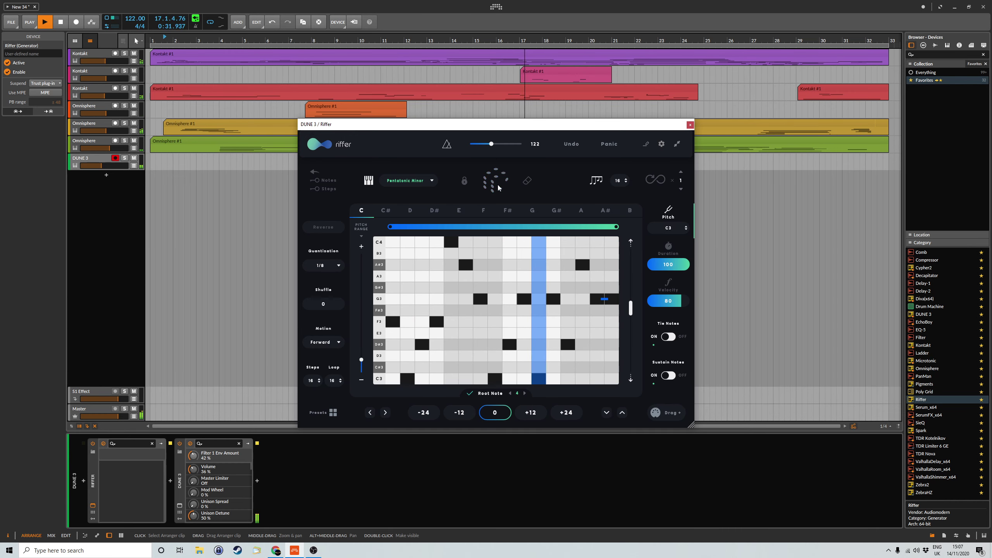
pyautogui.click(498, 190)
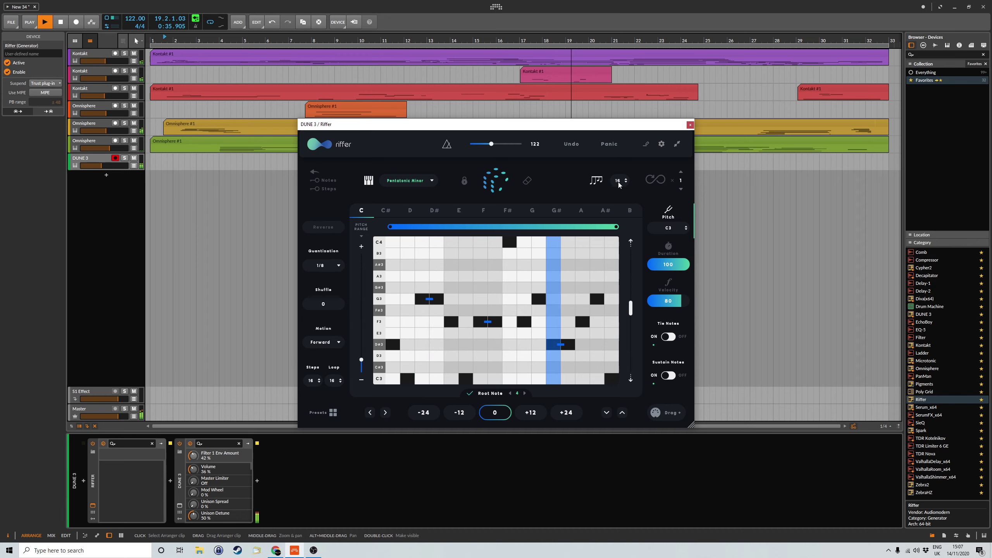
# Reduce Riffer's note count to 7, generate a new riff, lower its twelfth-step note from C4 to G3, and close Riffer.
pyautogui.scroll(-4, 620, 180)
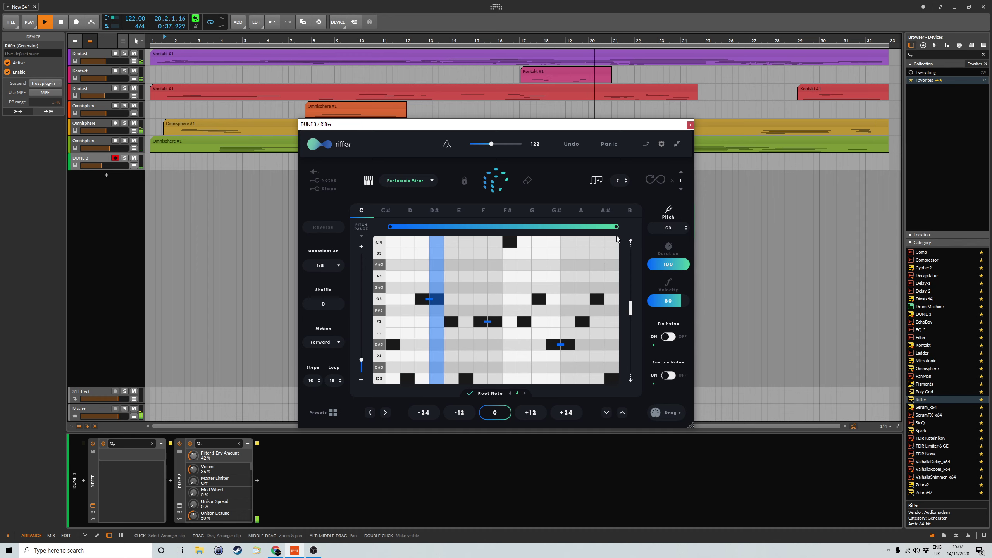
pyautogui.click(489, 181)
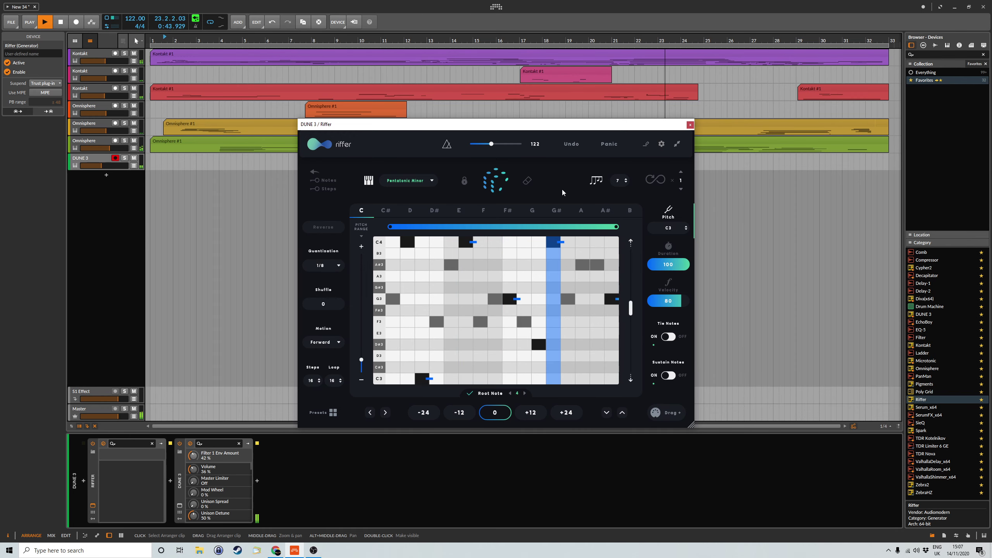
pyautogui.click(554, 266)
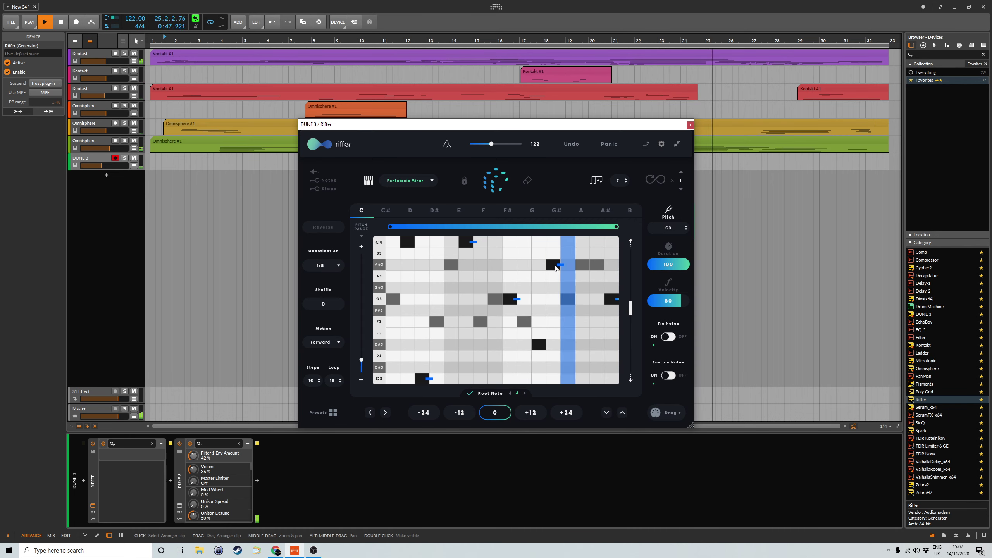
pyautogui.moveTo(556, 268); pyautogui.dragTo(554, 300)
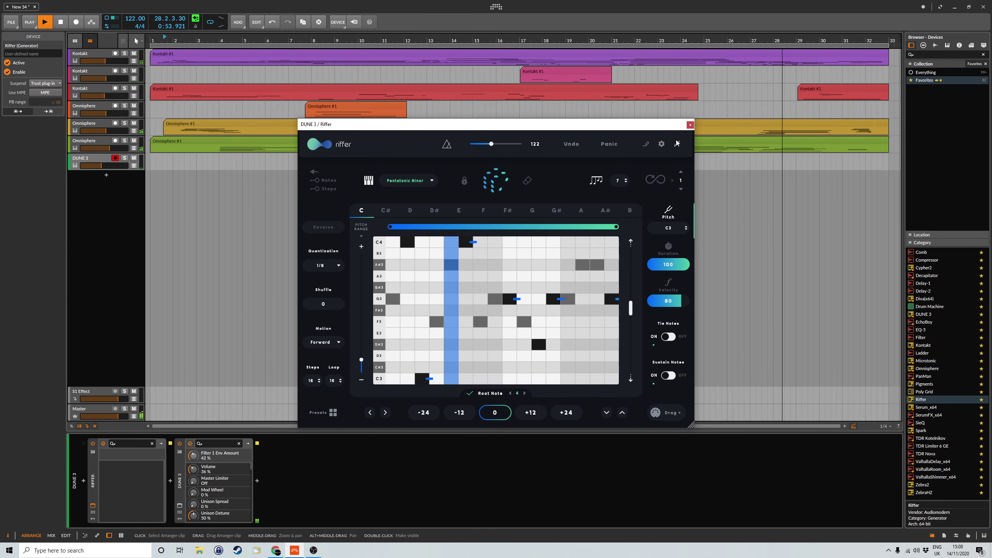
pyautogui.click(691, 126)
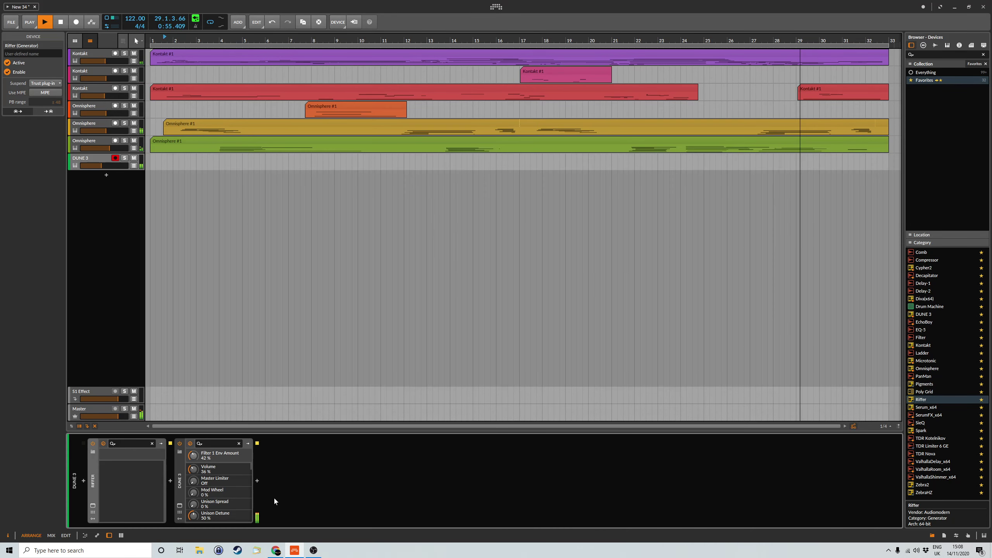
# Add EchoBoy and ValhallaShimmer after DUNE 3 in the device chain.
pyautogui.click(257, 481)
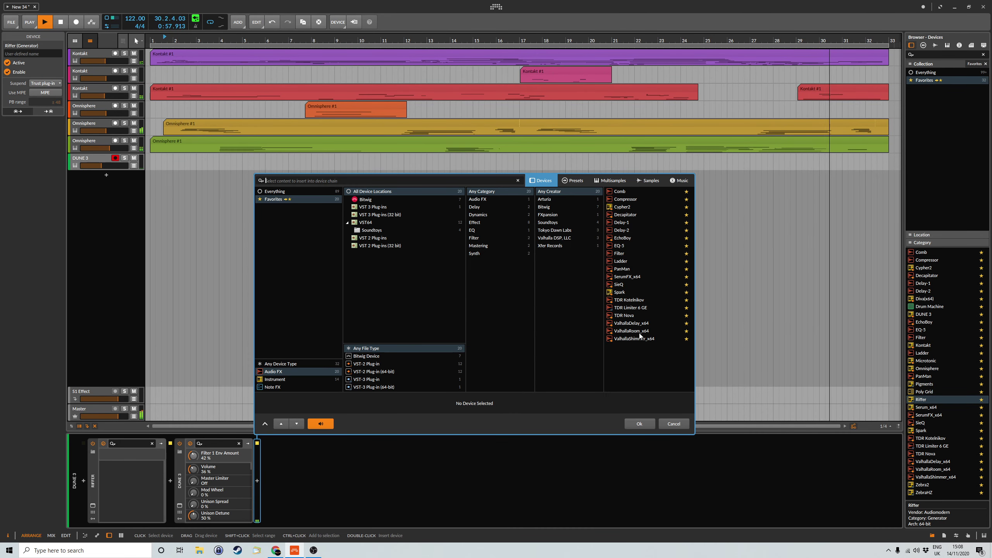
pyautogui.click(625, 238)
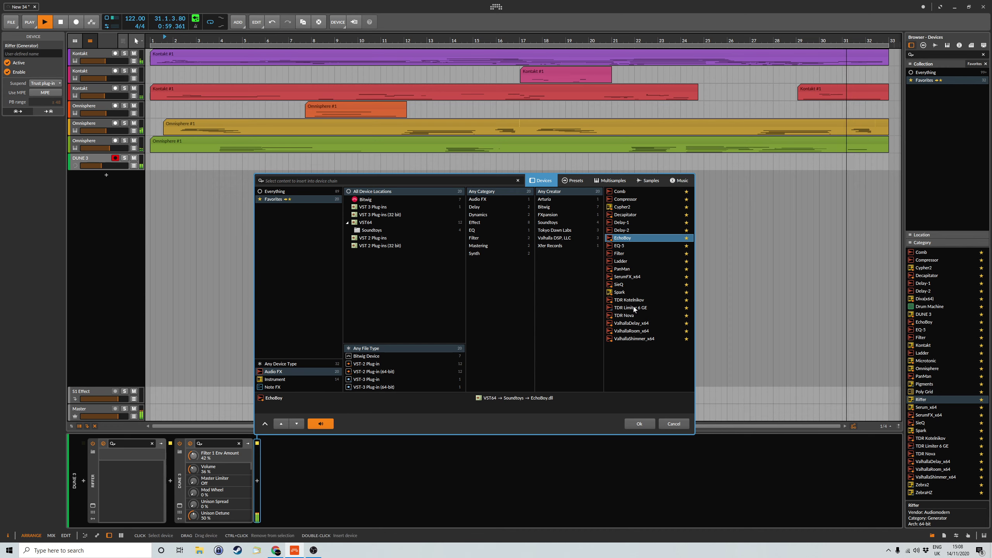
pyautogui.click(646, 423)
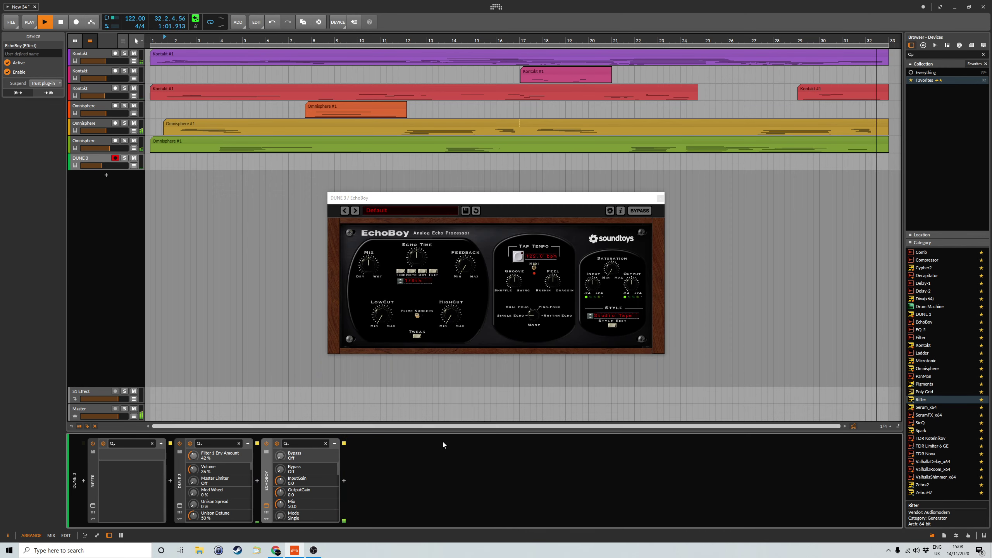
pyautogui.click(344, 480)
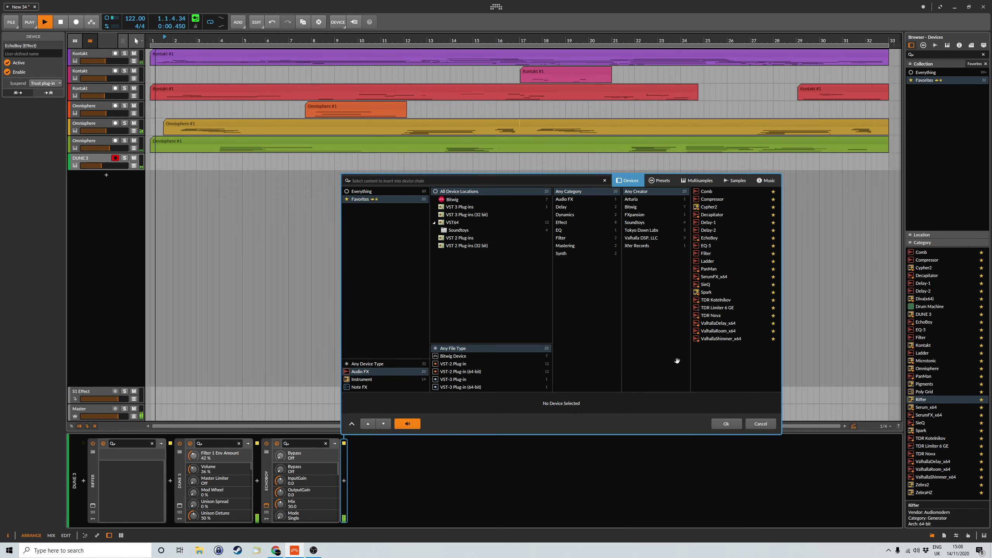
pyautogui.click(727, 337)
pyautogui.click(733, 422)
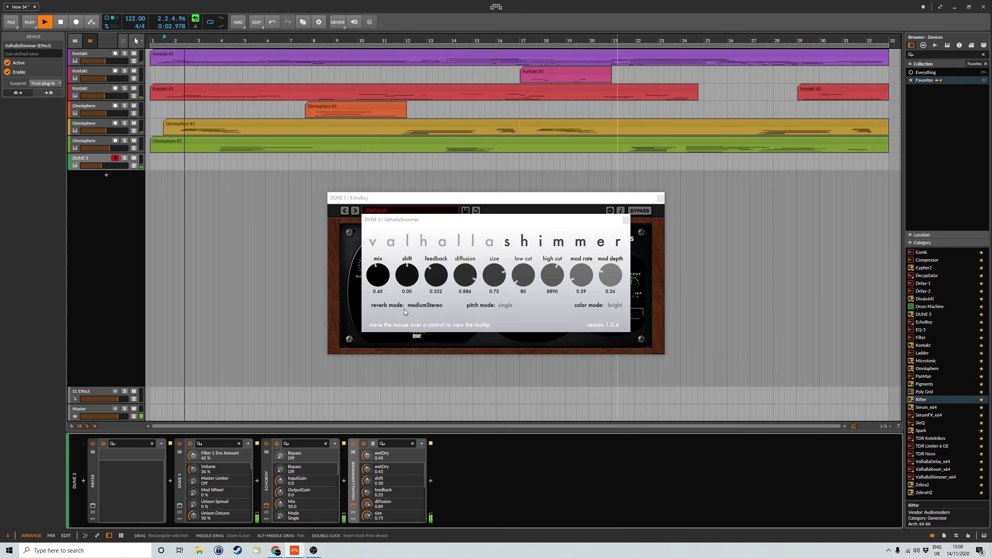
# Set ValhallaShimmer to smallStereo with mix 0.30, size 0.45 and feedback 0.400, and close it.
pyautogui.click(425, 306)
pyautogui.click(426, 337)
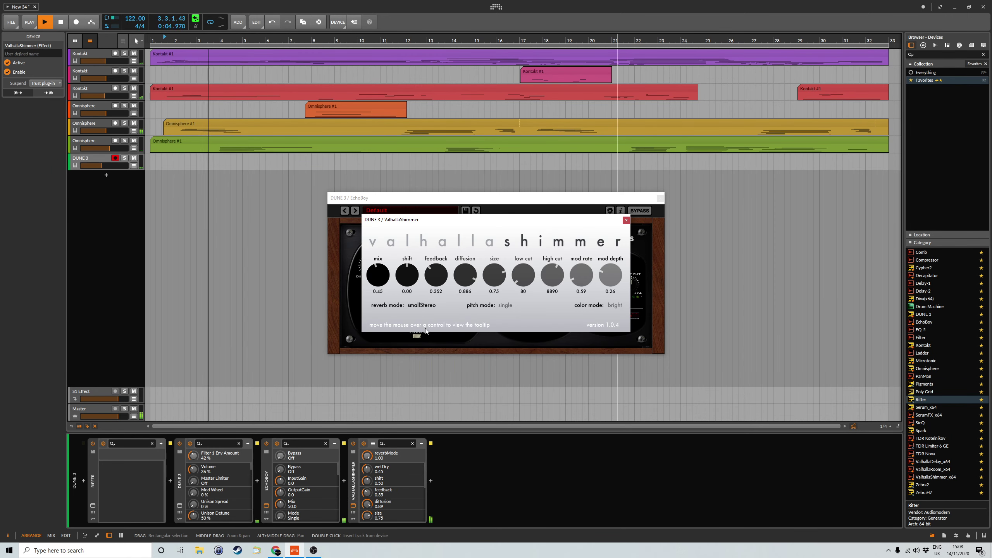
pyautogui.moveTo(384, 274); pyautogui.dragTo(385, 291)
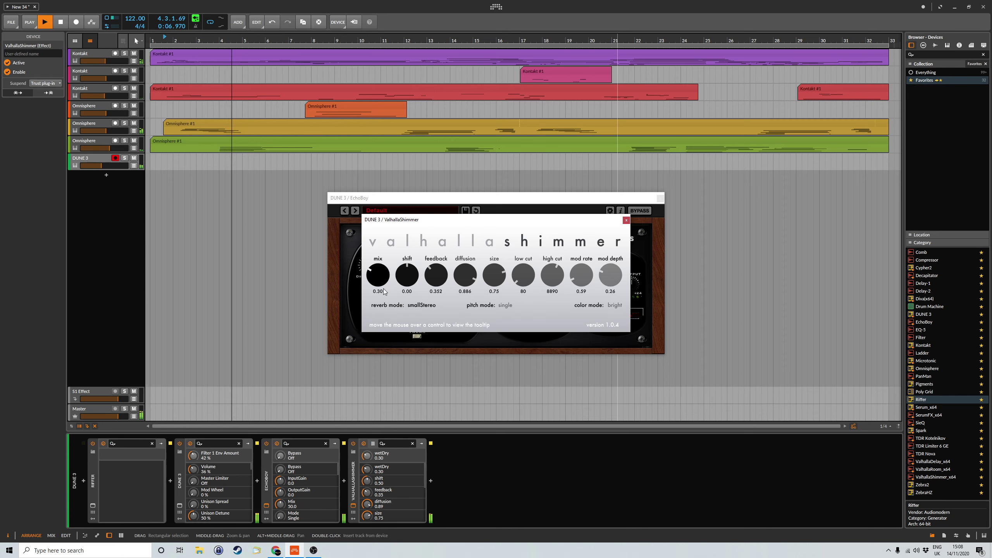
pyautogui.moveTo(494, 276); pyautogui.dragTo(502, 309)
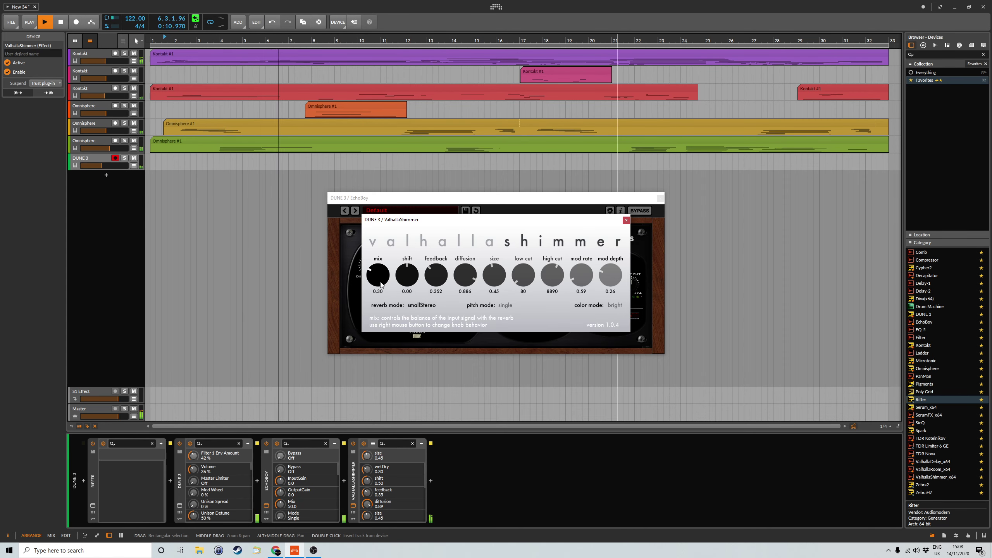
pyautogui.moveTo(383, 283); pyautogui.dragTo(436, 273)
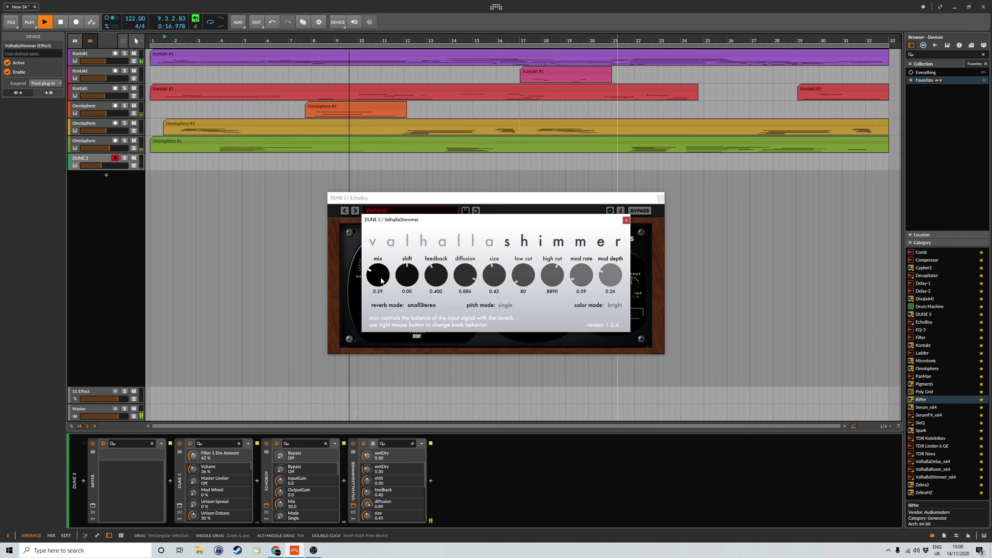
pyautogui.click(626, 220)
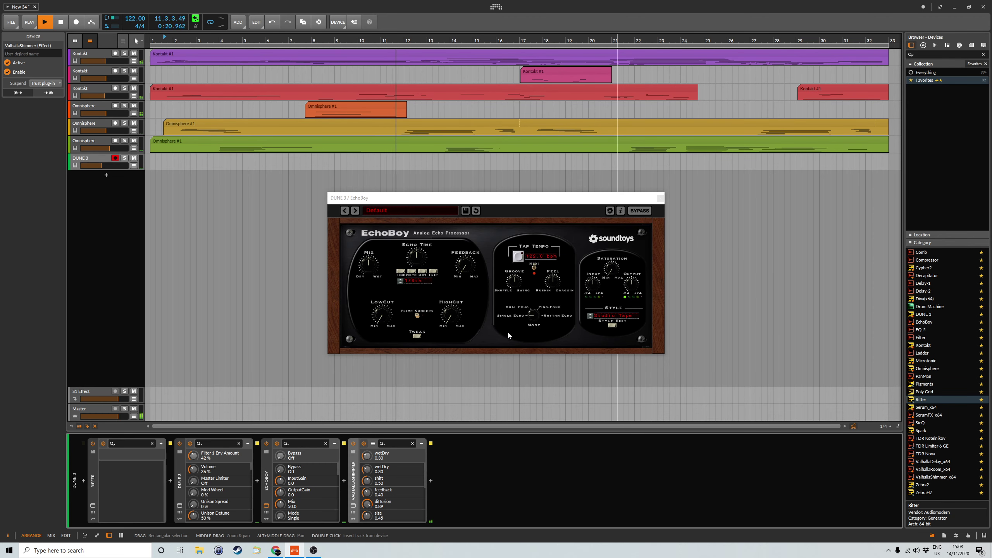
# Set EchoBoy to Ping-Pong mode with a 1/4 note ping time, mix 44, adjusted feedback and low cut, and HighCut 0.12, and close it.
pyautogui.moveTo(534, 314); pyautogui.dragTo(549, 294)
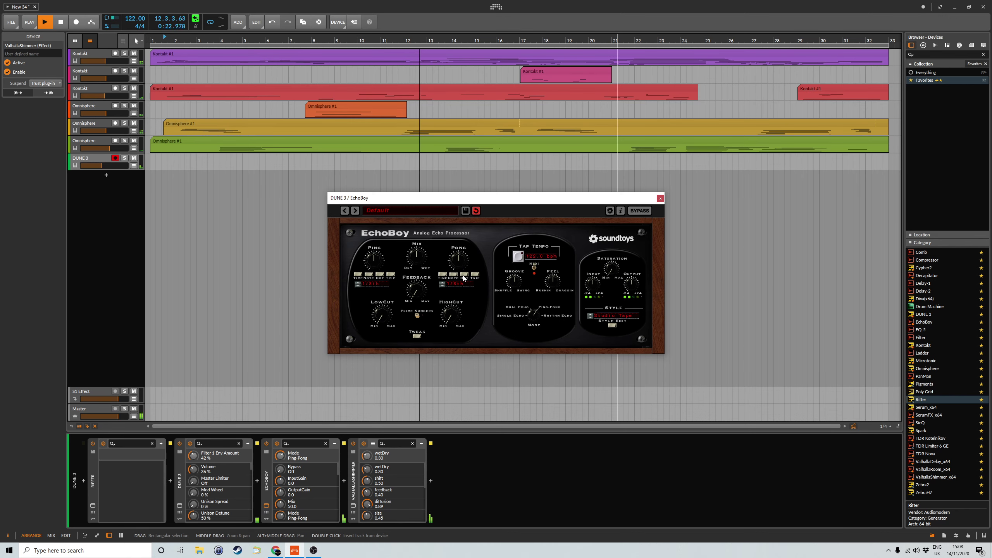
pyautogui.click(357, 285)
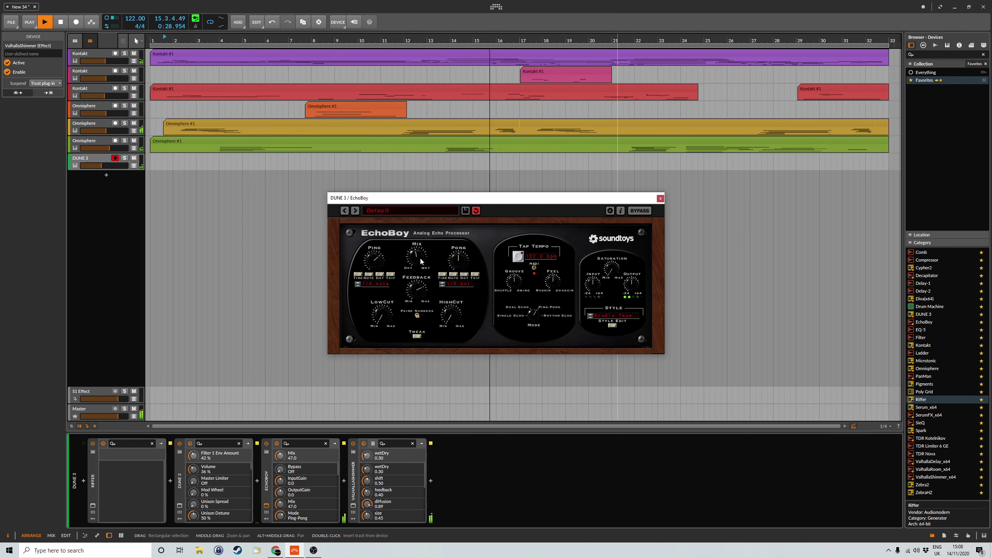
pyautogui.moveTo(420, 258); pyautogui.dragTo(421, 259)
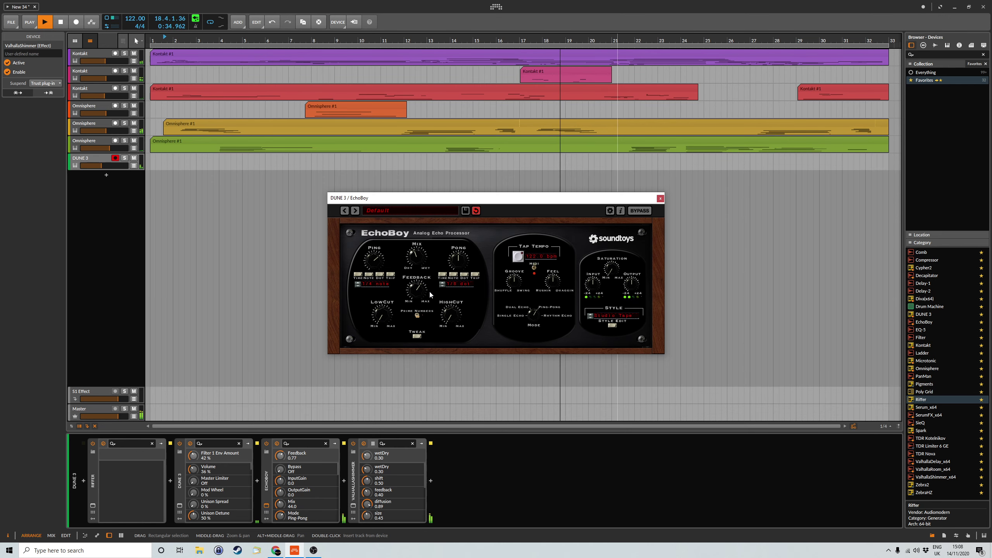
pyautogui.click(383, 313)
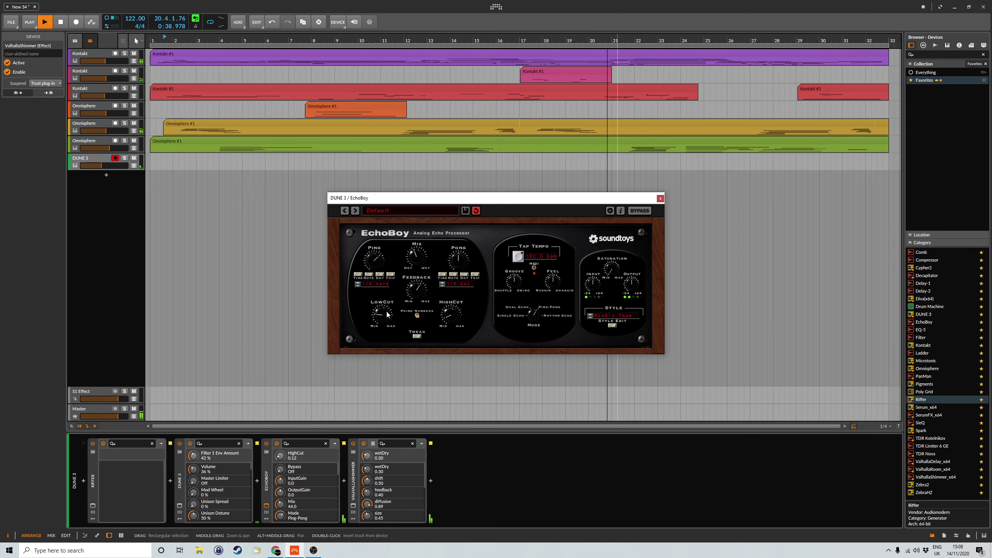
pyautogui.click(660, 198)
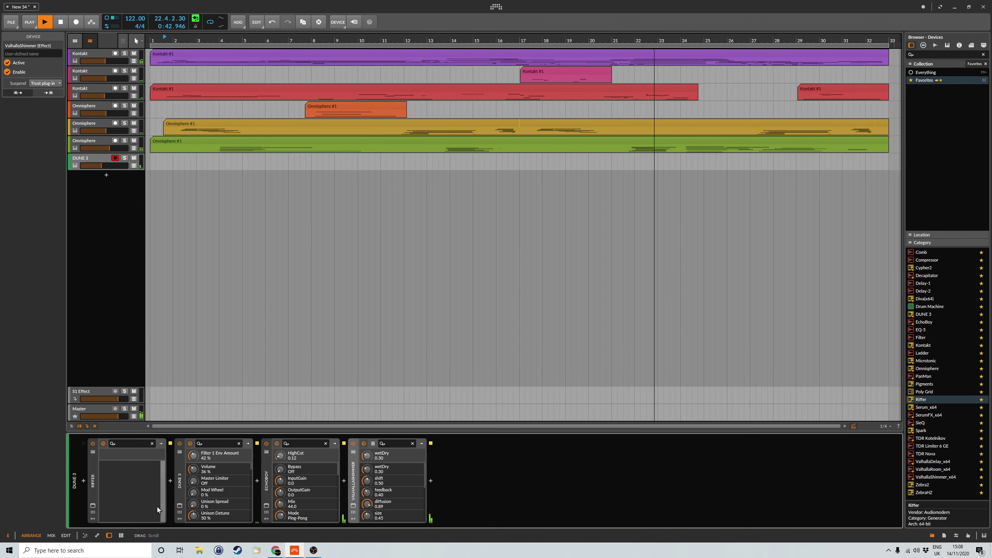
# Reopen Riffer, raise its note count to 14, randomize a new riff, and close it.
pyautogui.click(94, 507)
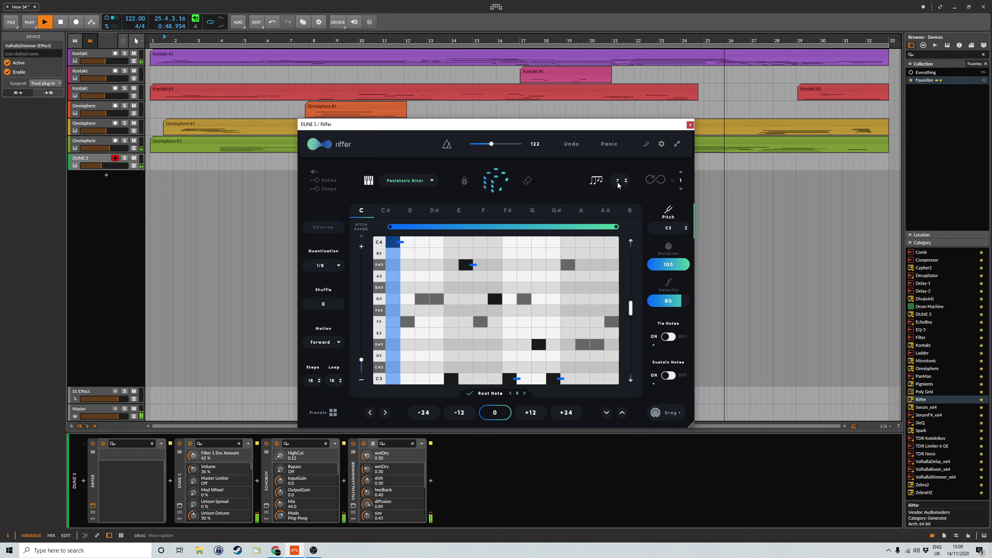
pyautogui.moveTo(621, 182); pyautogui.dragTo(626, 162)
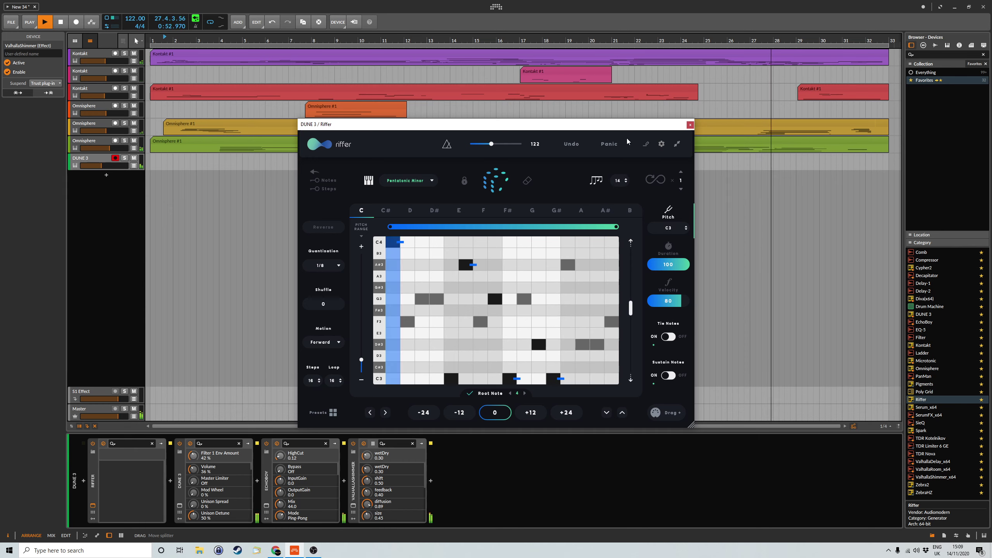
pyautogui.click(502, 186)
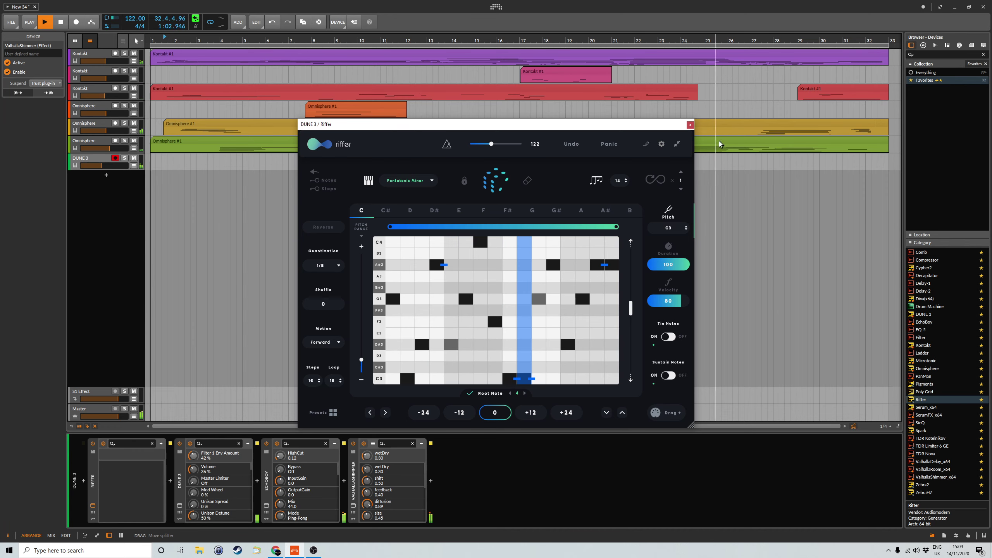
pyautogui.click(691, 125)
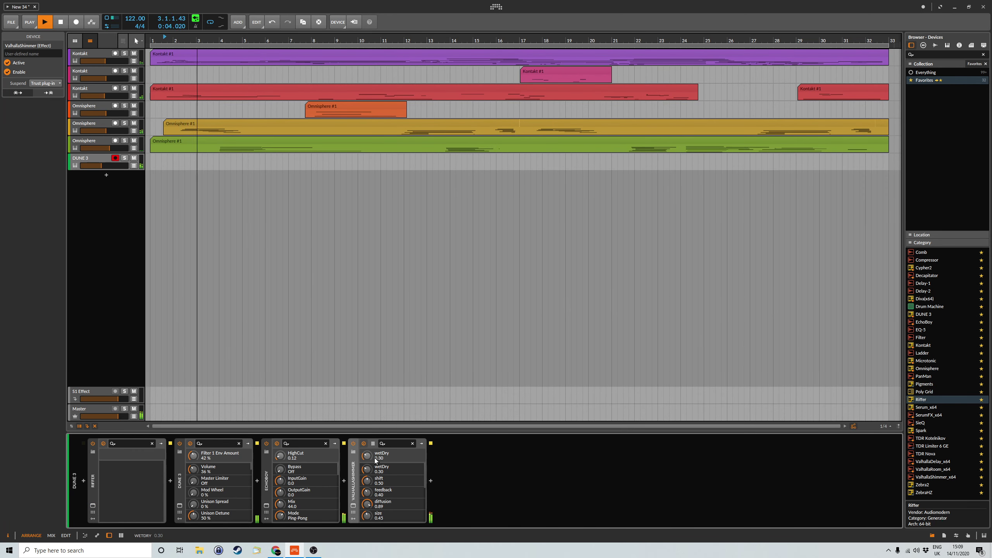
# Raise ValhallaShimmer's mix to 0.38 and change its reverb mode to mediumStereo.
pyautogui.moveTo(367, 455); pyautogui.dragTo(367, 445)
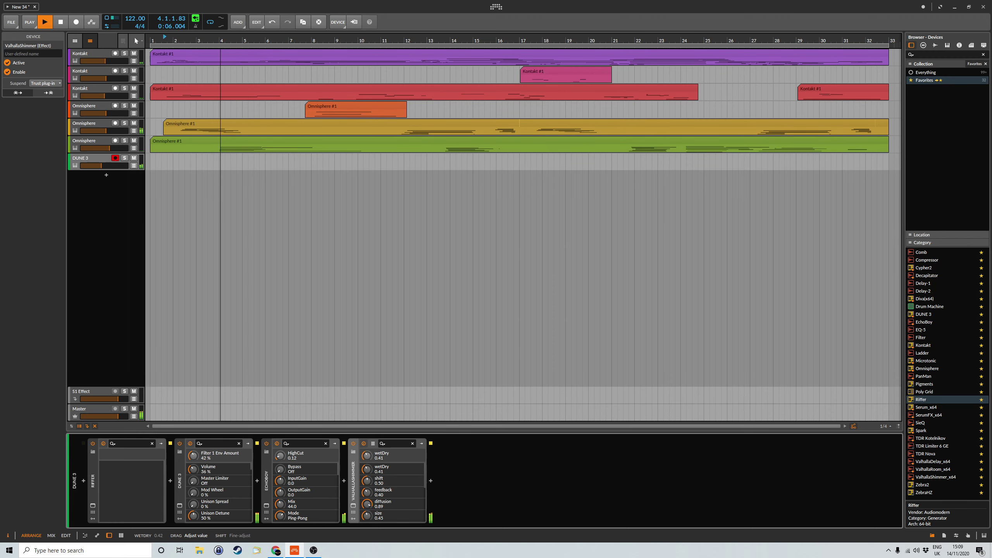
pyautogui.click(353, 505)
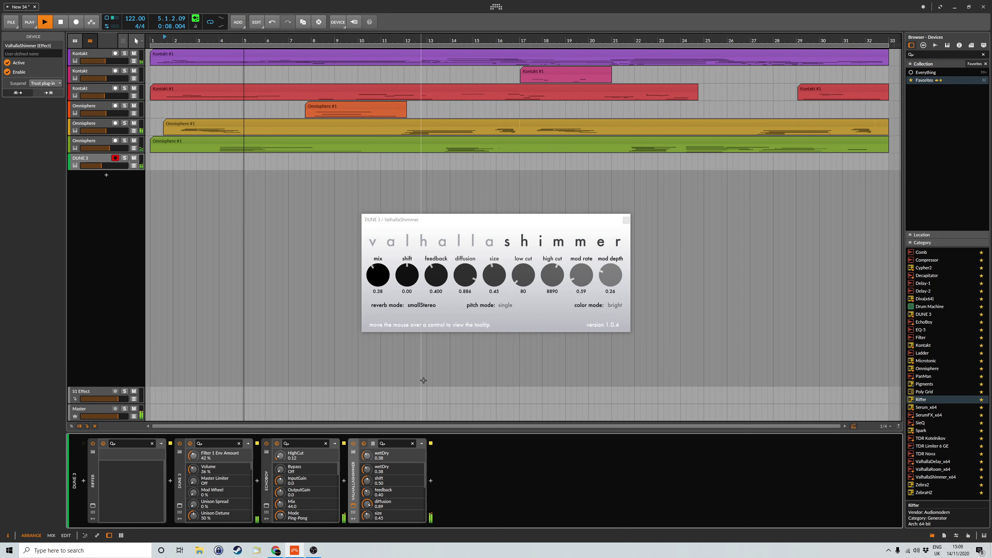
pyautogui.click(422, 305)
pyautogui.click(430, 330)
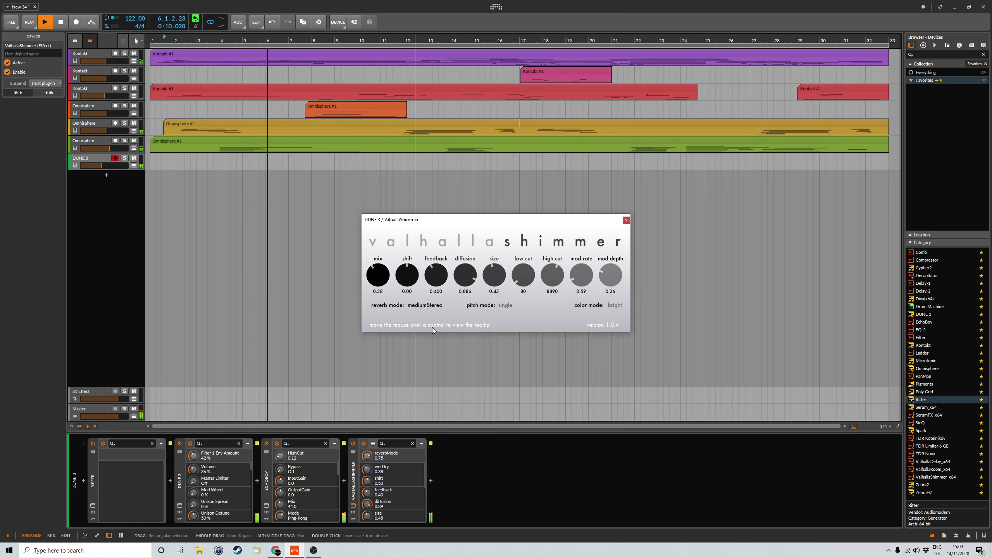
# Raise ValhallaShimmer's size to 0.56 and close its window.
pyautogui.moveTo(498, 281); pyautogui.dragTo(509, 273)
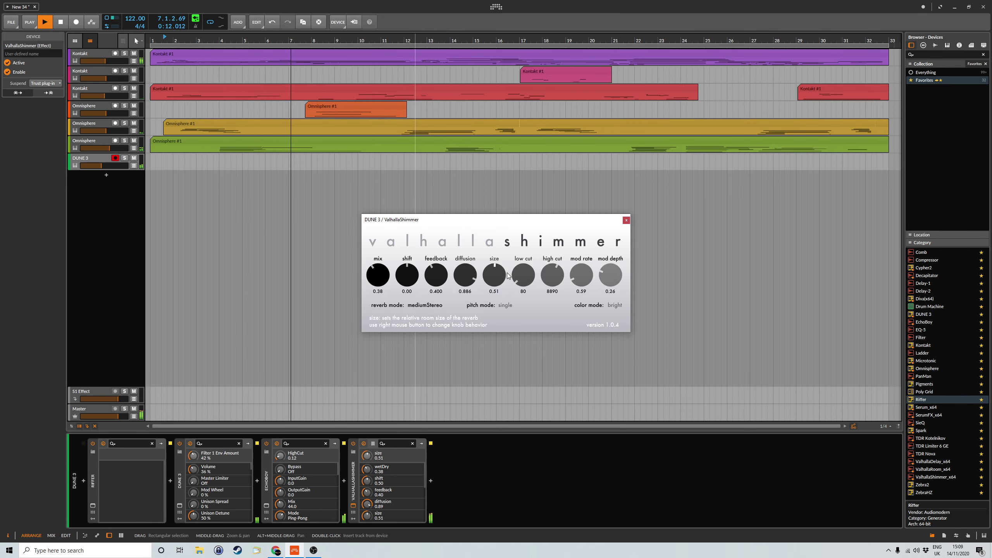
pyautogui.click(626, 221)
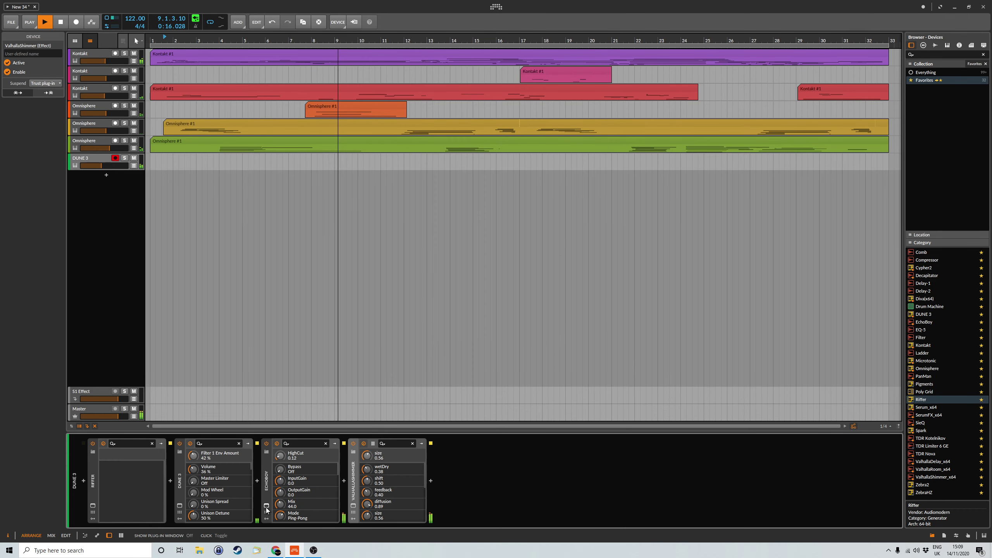
# Reopen DUNE 3, lower Filter 1's cutoff and set its envelope amount to 46%.
pyautogui.click(180, 506)
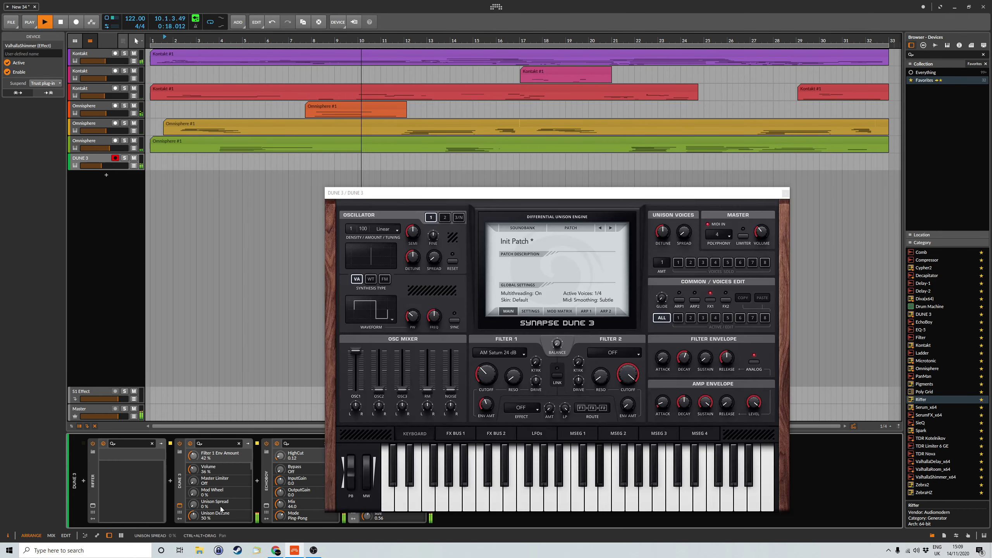
pyautogui.click(490, 376)
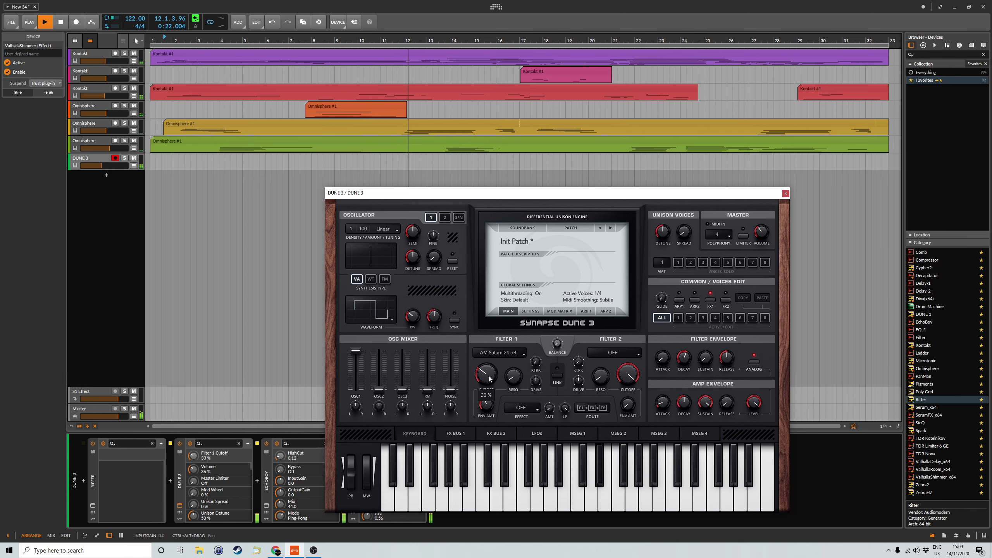
pyautogui.moveTo(490, 379); pyautogui.dragTo(491, 401)
pyautogui.click(491, 403)
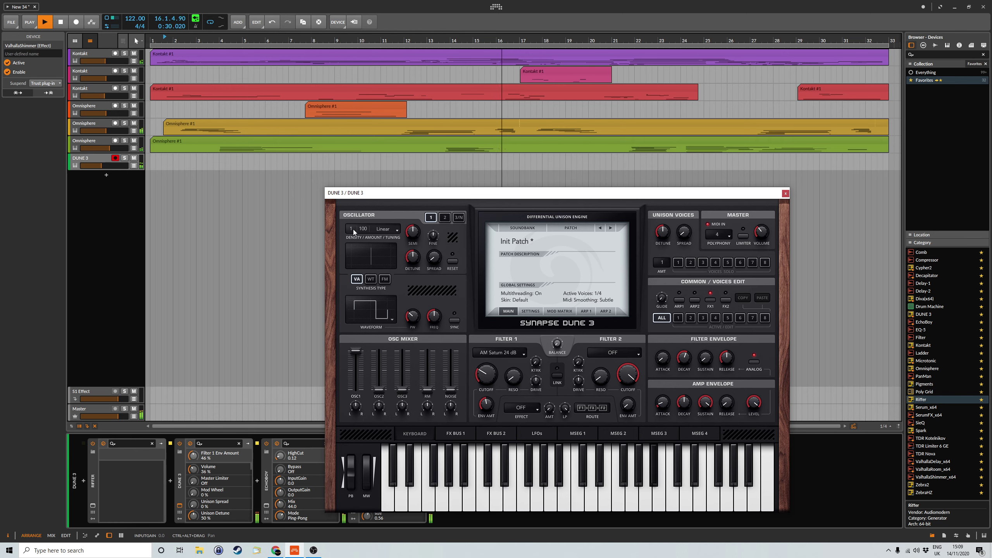
# Thicken DUNE 3's oscillator 1 with higher density, 22% detune, Reset enabled, 100% spread and 55% pulse width.
pyautogui.moveTo(353, 229); pyautogui.dragTo(356, 217)
pyautogui.moveTo(412, 259); pyautogui.dragTo(414, 278)
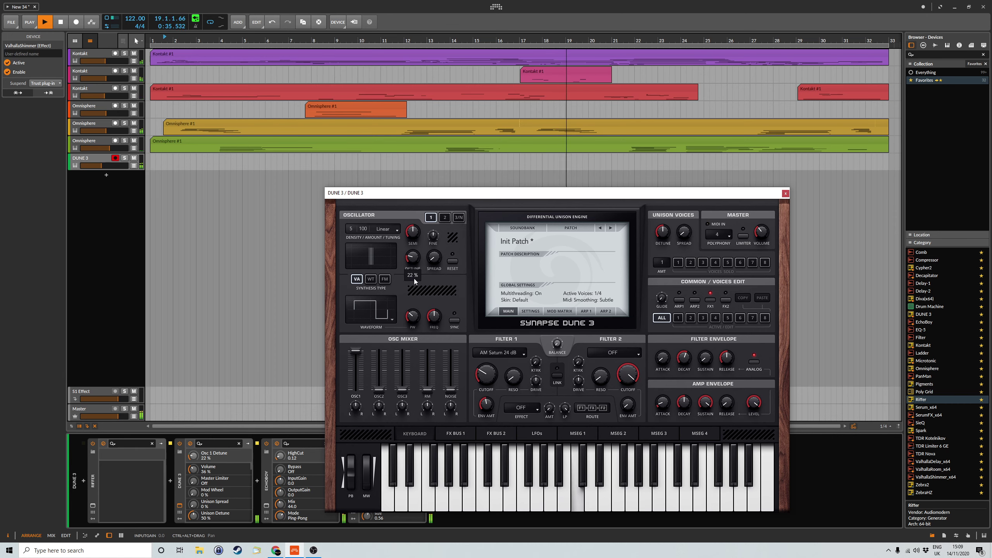
pyautogui.click(453, 262)
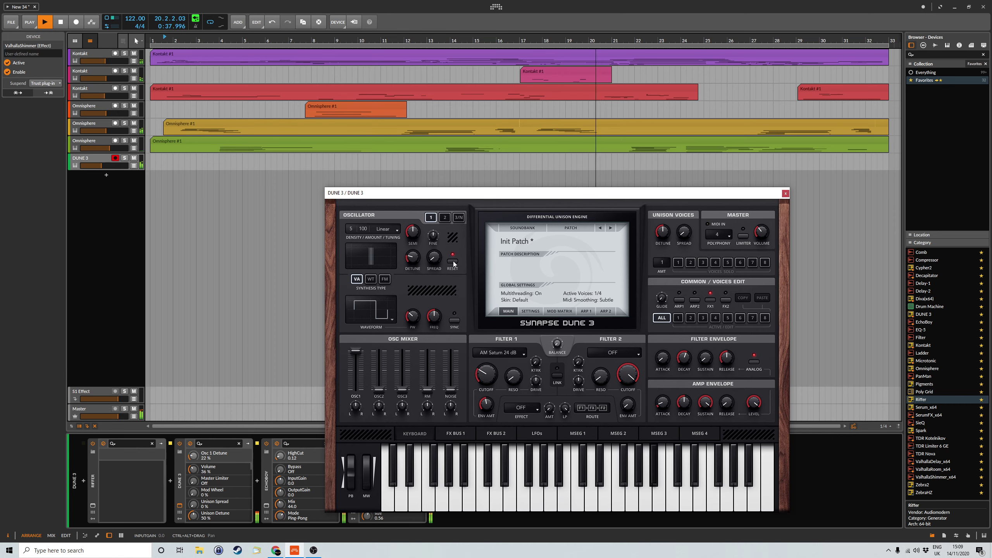
pyautogui.moveTo(434, 257); pyautogui.dragTo(458, 179)
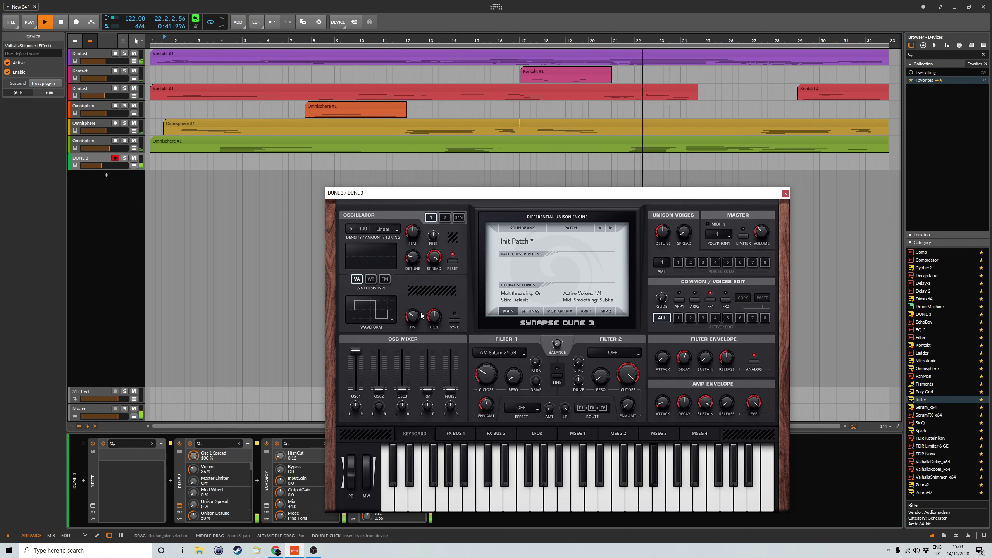
pyautogui.moveTo(413, 319)
pyautogui.mouseDown()
pyautogui.moveTo(414, 300)
pyautogui.moveTo(416, 332)
pyautogui.mouseUp()
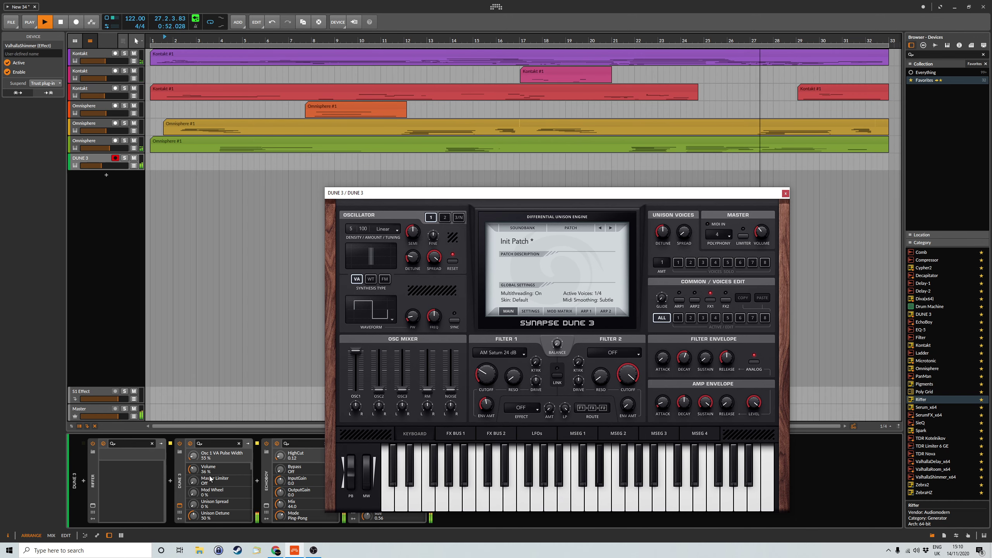
# Add a Classic LFO modulator to DUNE 3 and map it to Osc 1 VA Pulse Width with a positive amount.
pyautogui.click(179, 518)
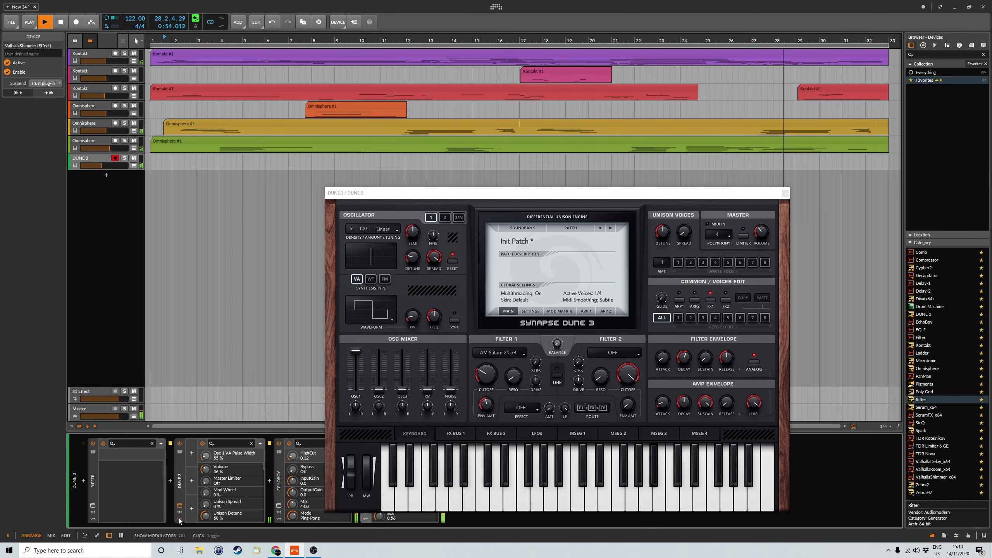
pyautogui.click(191, 454)
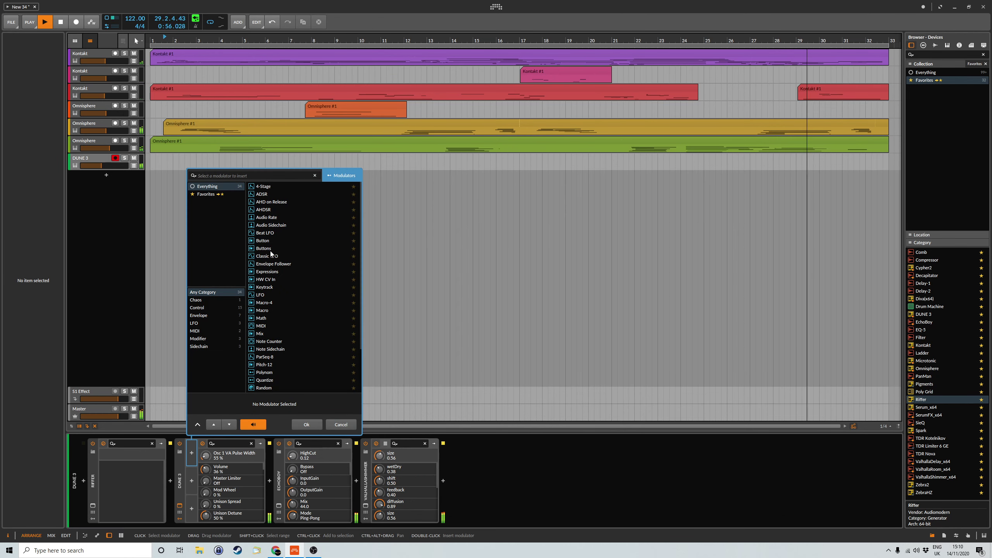
pyautogui.press('Return')
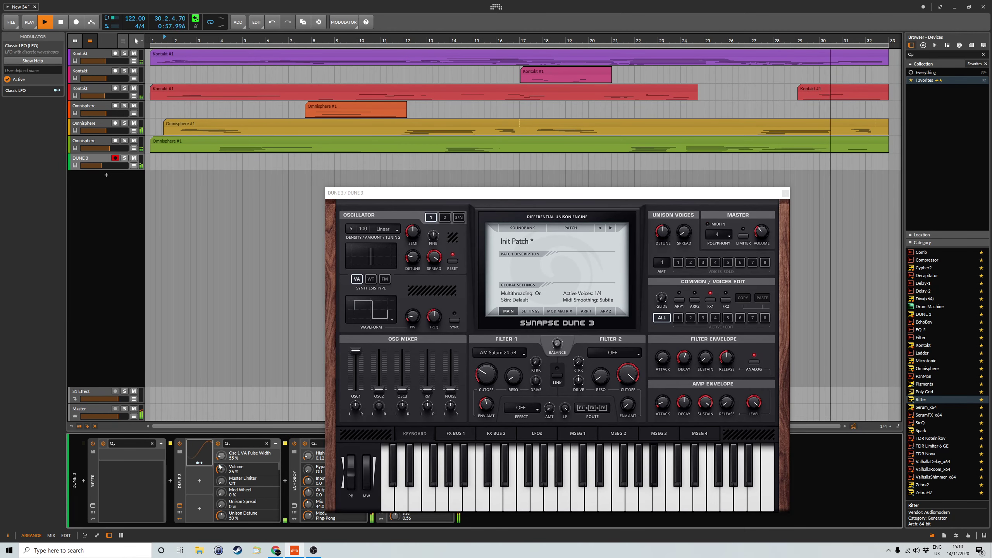
pyautogui.click(198, 463)
pyautogui.moveTo(221, 456); pyautogui.dragTo(221, 441)
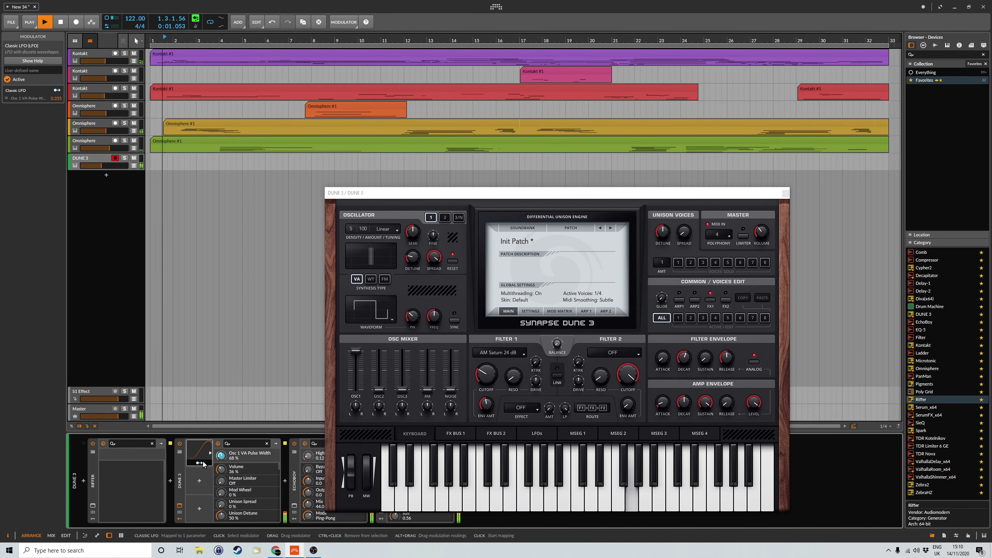
# Set the Classic LFO to a Smoothed Random waveform at 0.25 Hz and close the DUNE 3 window.
pyautogui.click(197, 453)
pyautogui.click(265, 500)
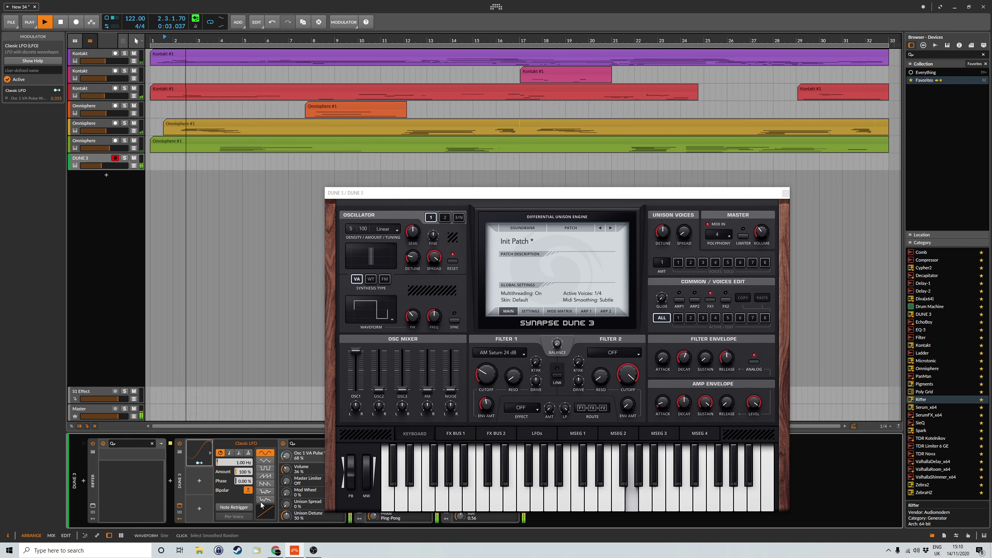
pyautogui.moveTo(234, 463); pyautogui.dragTo(235, 487)
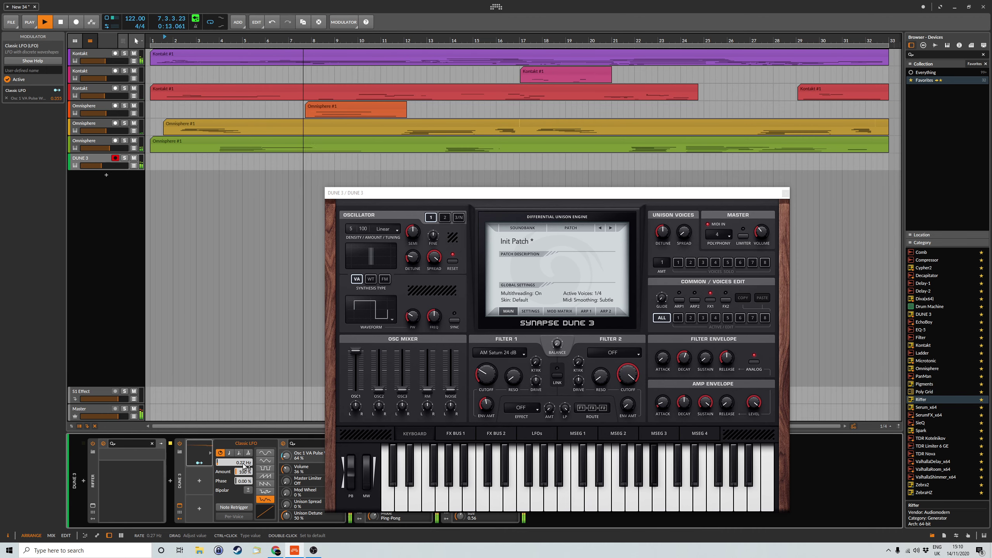
pyautogui.moveTo(243, 462); pyautogui.dragTo(242, 464)
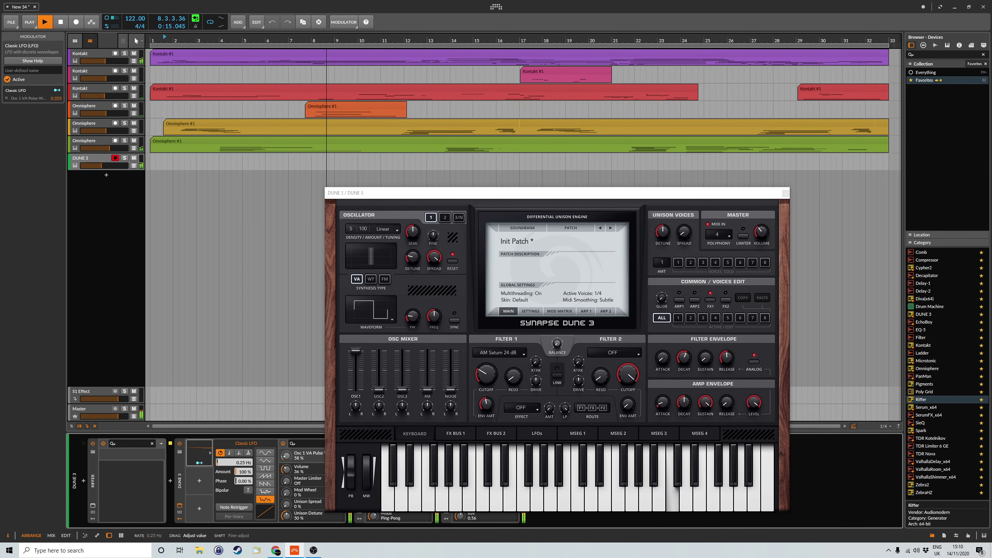
pyautogui.click(786, 193)
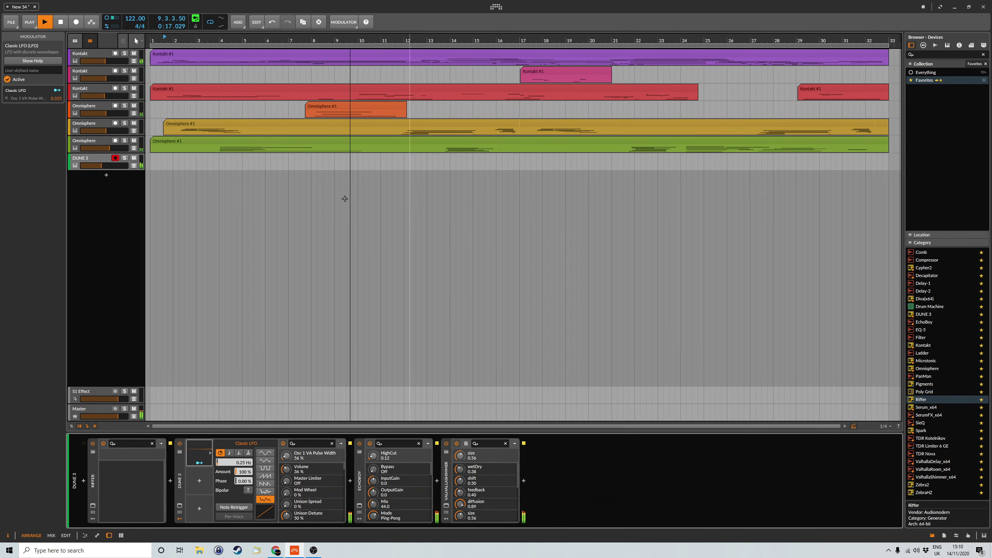
# Set the DUNE 3 track's volume to -18.5 dB, and save the project with the device's modulators hidden.
pyautogui.click(93, 160)
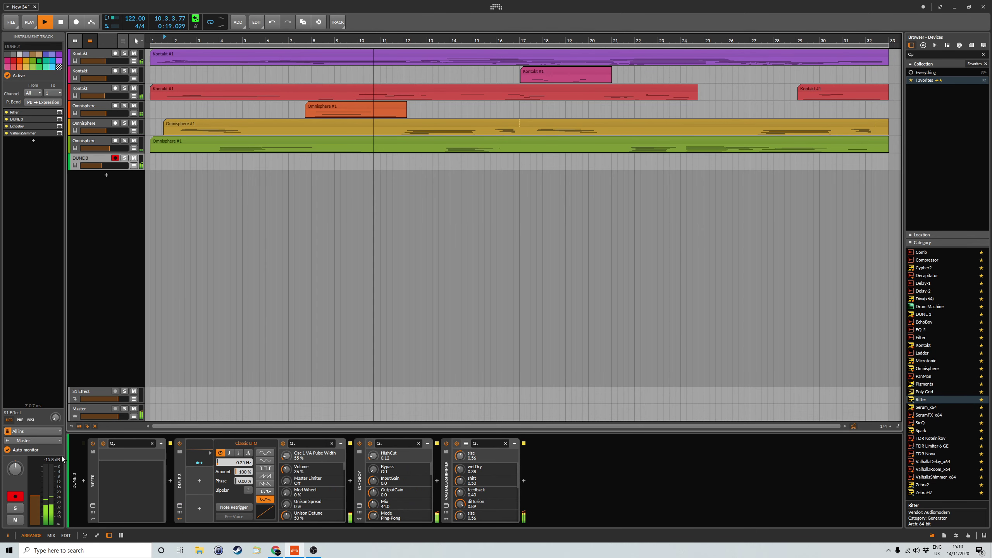
pyautogui.moveTo(46, 499); pyautogui.dragTo(46, 501)
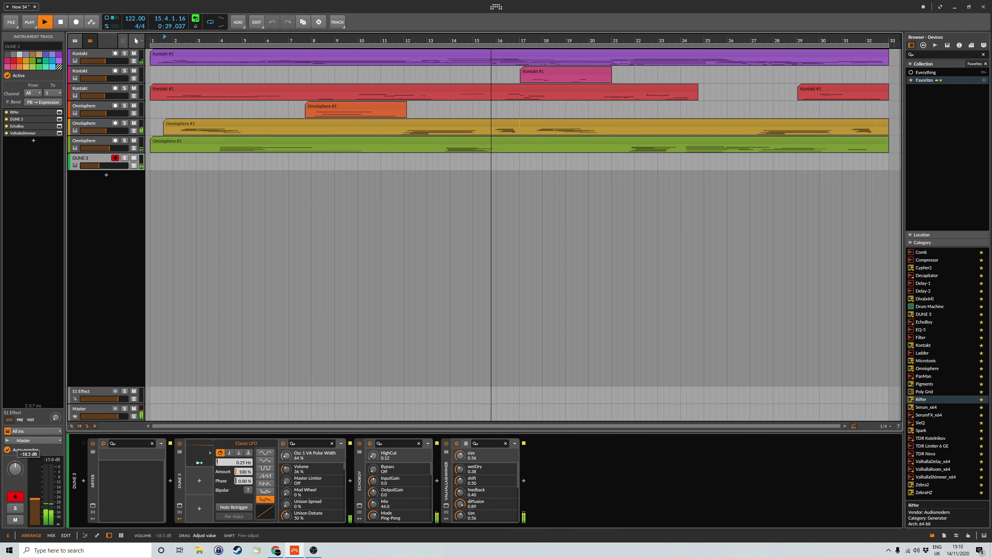
pyautogui.click(180, 519)
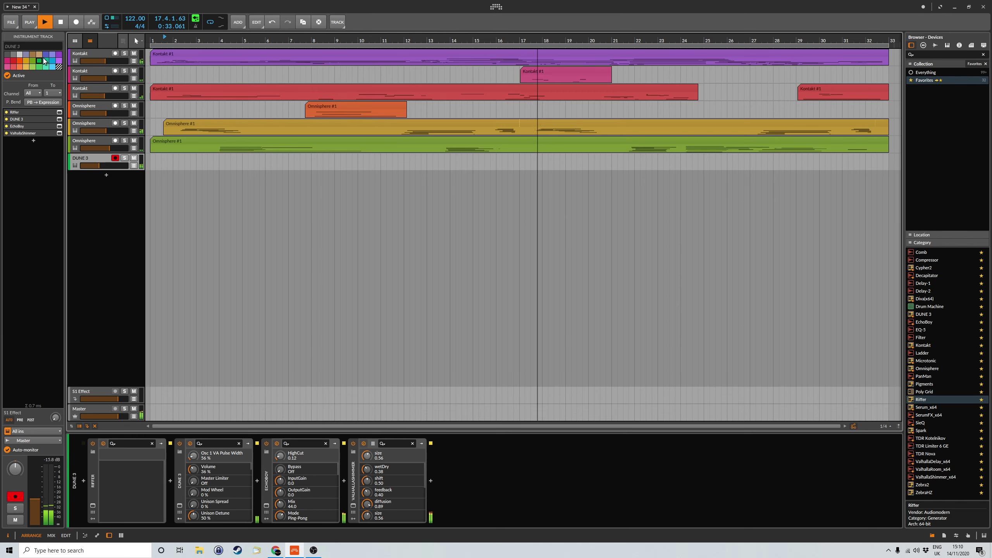
pyautogui.click(11, 22)
pyautogui.click(31, 62)
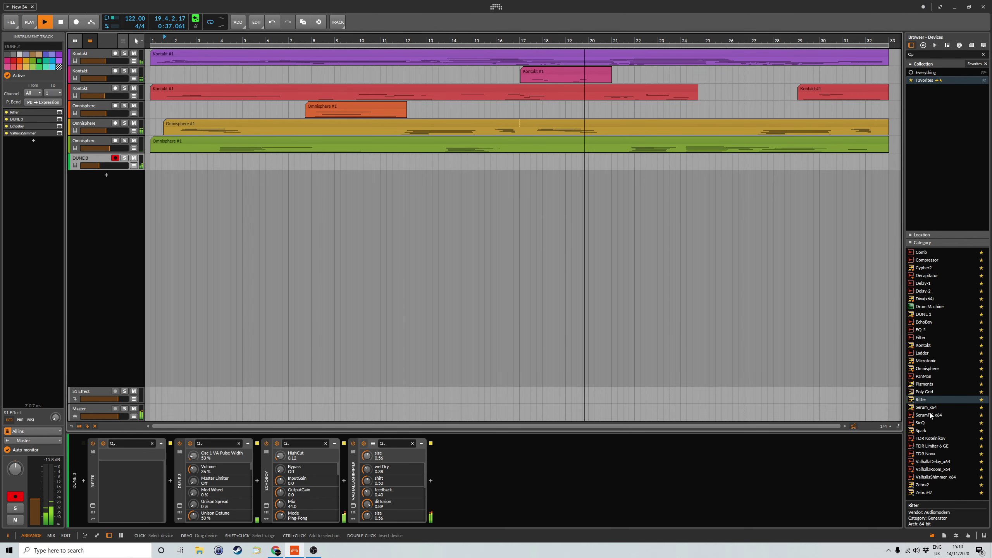
# Add Serum on a new track below DUNE 3 and set oscillator A's octave to -1.
pyautogui.moveTo(930, 408); pyautogui.dragTo(633, 248)
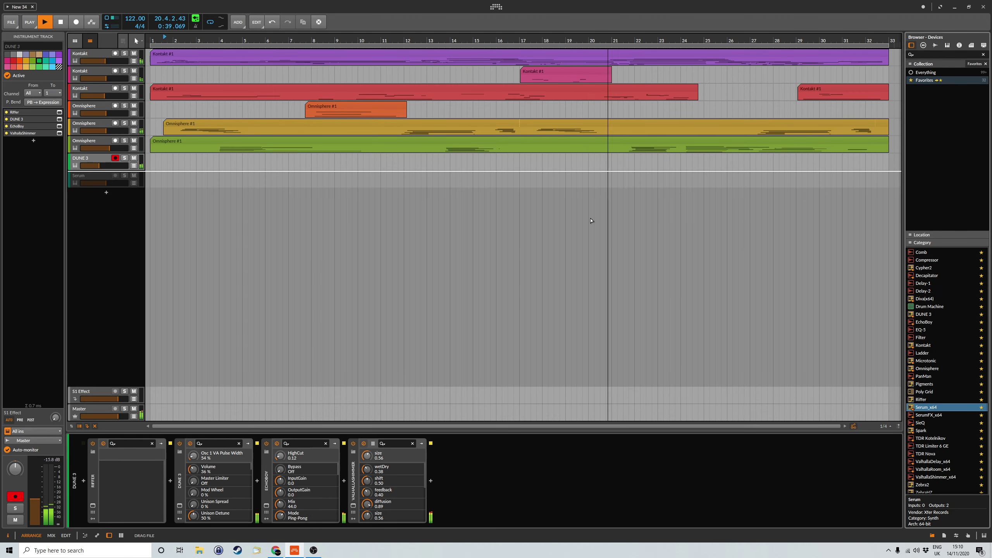
pyautogui.moveTo(591, 220); pyautogui.dragTo(598, 229)
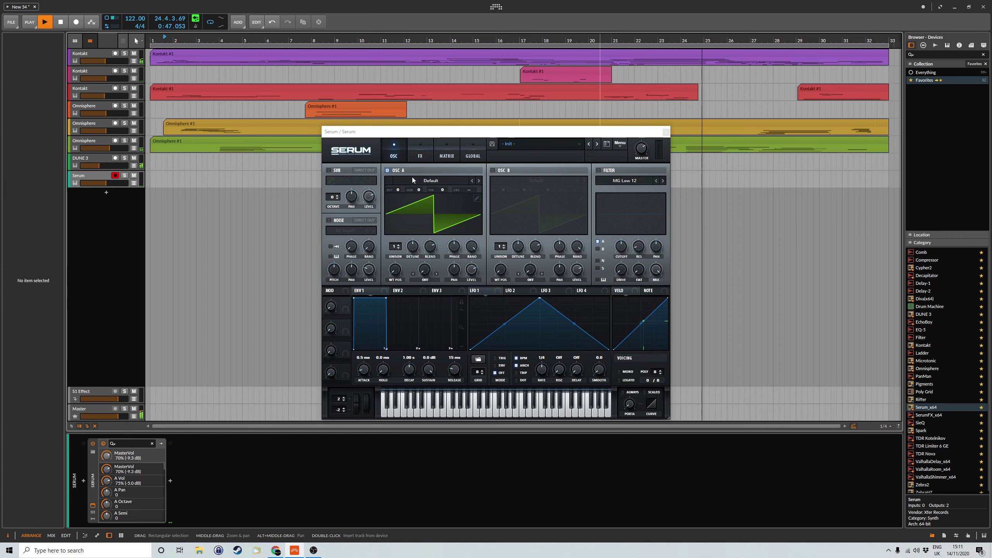
pyautogui.moveTo(400, 188); pyautogui.dragTo(399, 199)
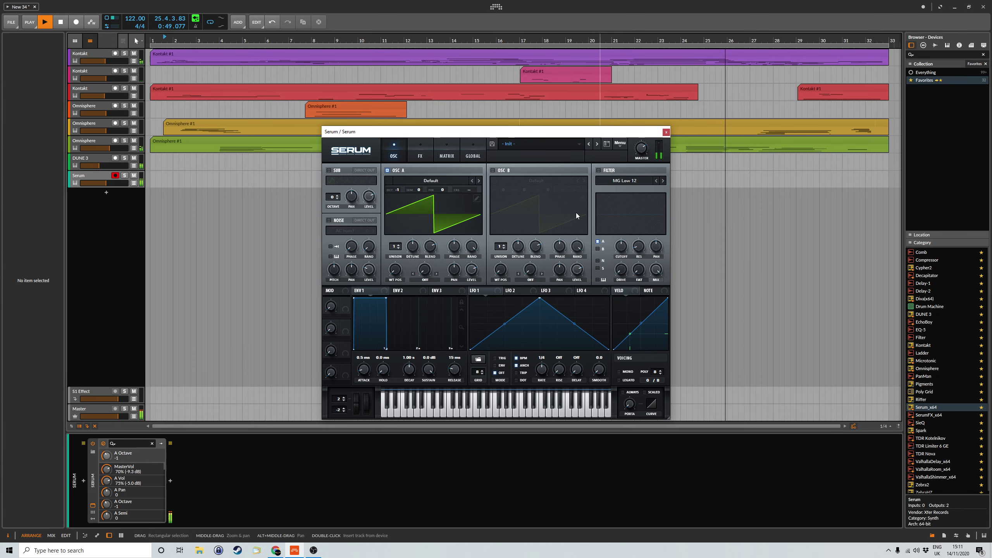
# Enable Serum's filter with the German LP type, lower its cutoff and set its drive to 18.
pyautogui.click(598, 171)
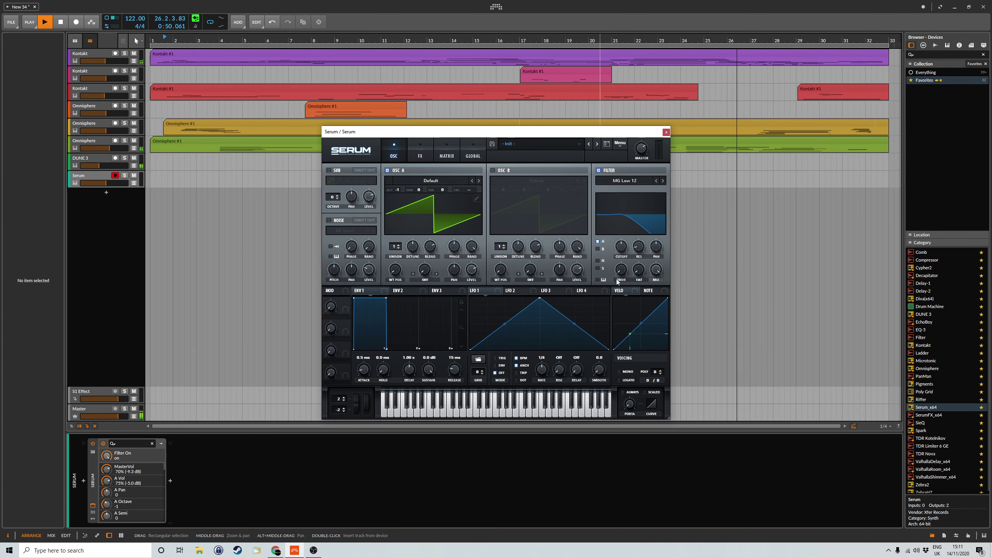
pyautogui.click(626, 181)
pyautogui.moveTo(630, 216)
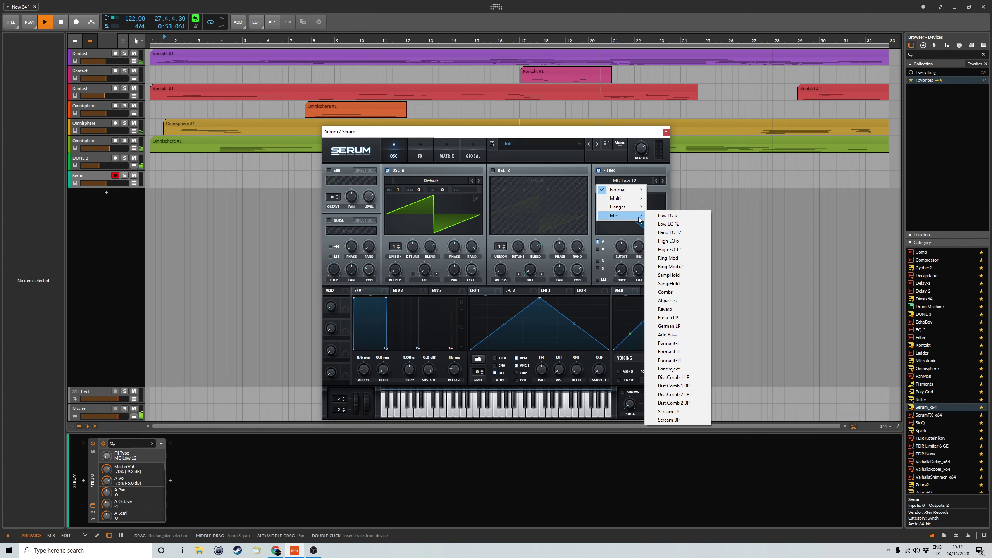
pyautogui.click(668, 326)
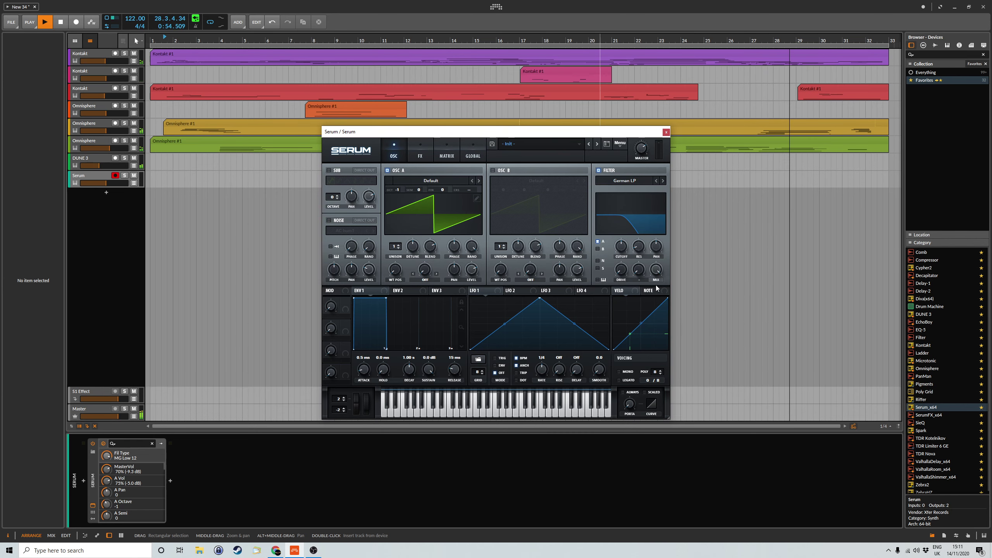
pyautogui.click(624, 249)
pyautogui.moveTo(624, 249); pyautogui.dragTo(625, 258)
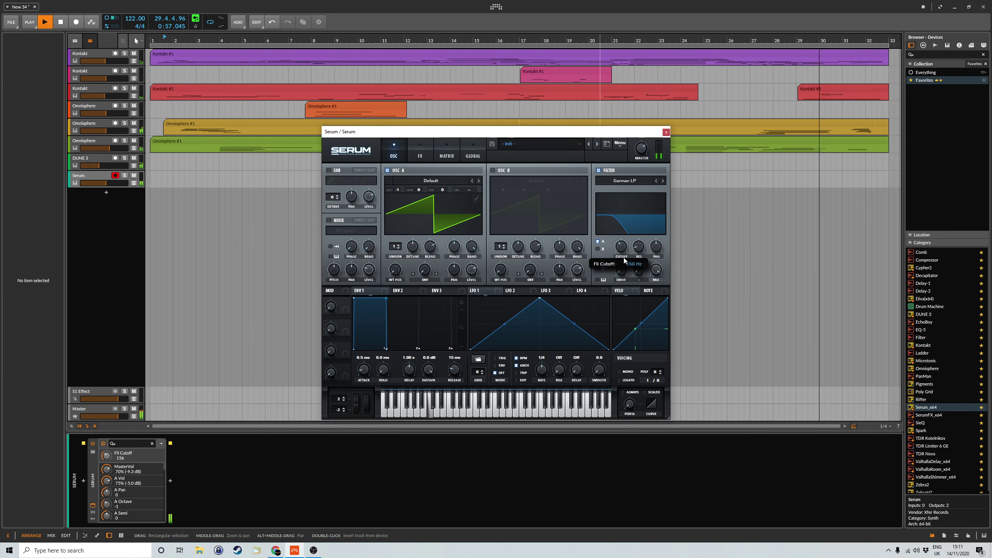
pyautogui.moveTo(622, 269); pyautogui.dragTo(623, 267)
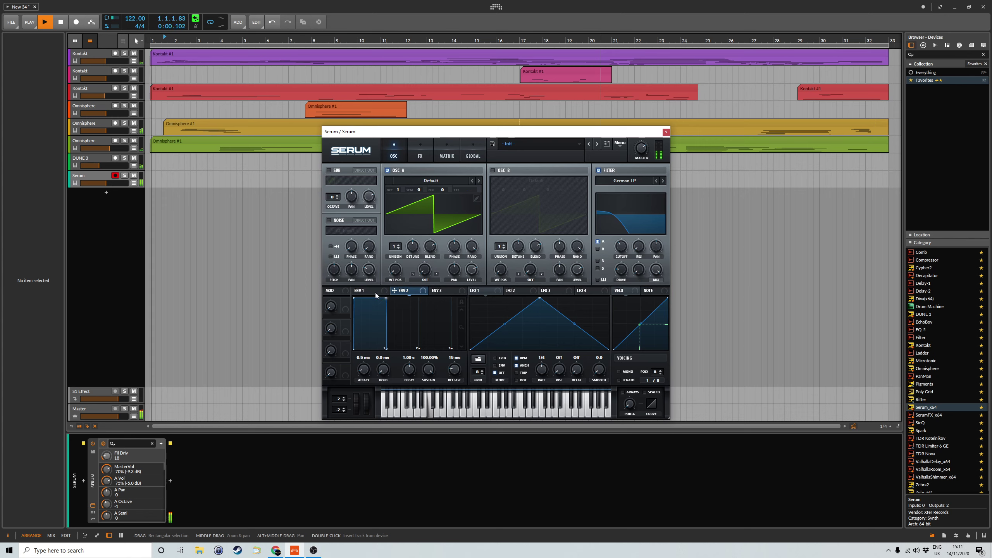
# Assign Env 2 to Serum's filter cutoff, with 0% sustain, 259 ms decay and 546 ms release.
pyautogui.moveTo(400, 292); pyautogui.dragTo(460, 292)
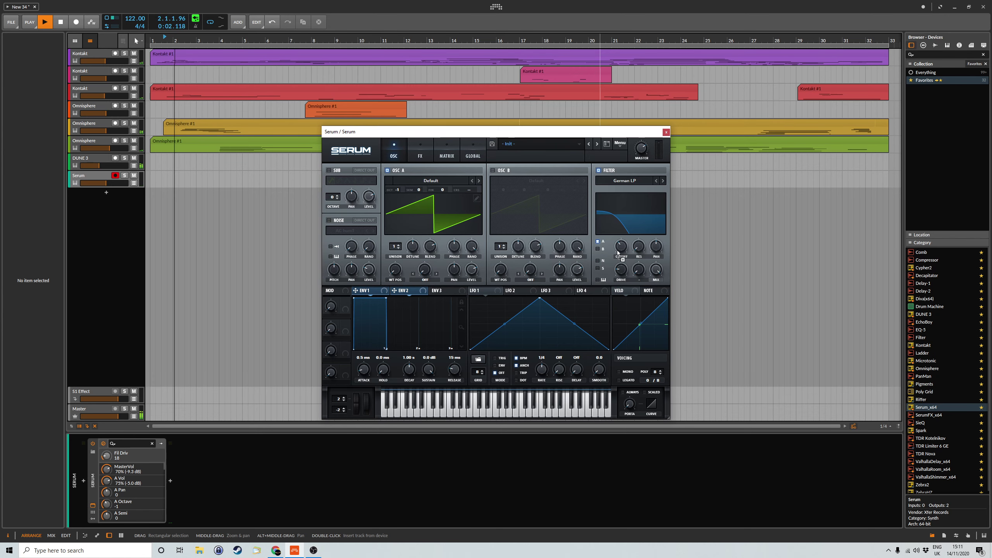
pyautogui.moveTo(618, 253); pyautogui.dragTo(620, 250)
pyautogui.moveTo(429, 369); pyautogui.dragTo(432, 472)
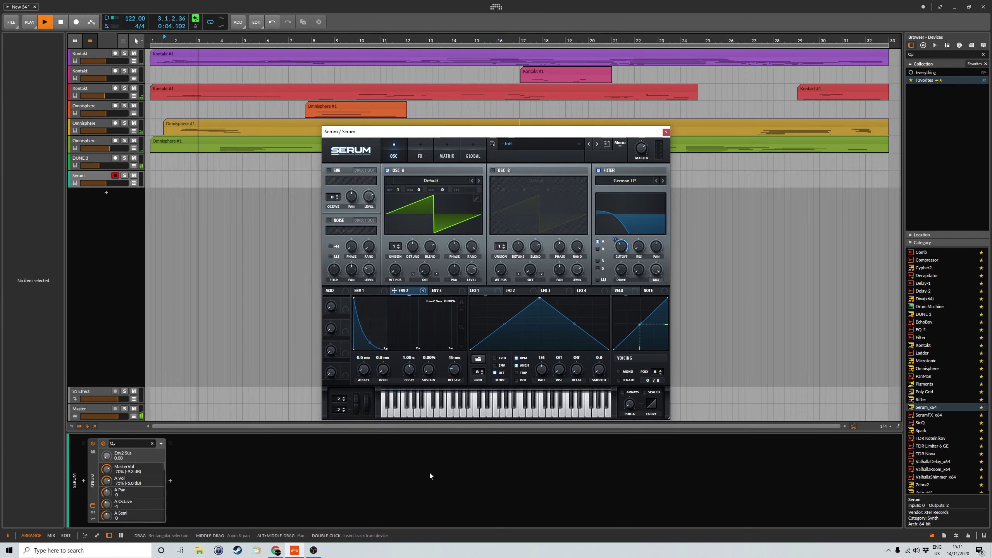
pyautogui.moveTo(409, 369); pyautogui.dragTo(411, 380)
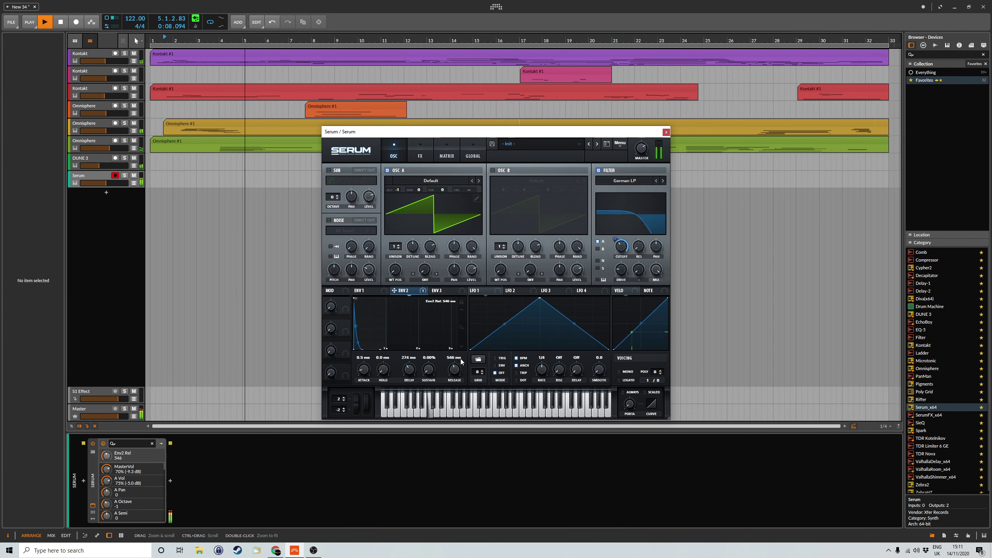
pyautogui.moveTo(407, 374); pyautogui.dragTo(406, 376)
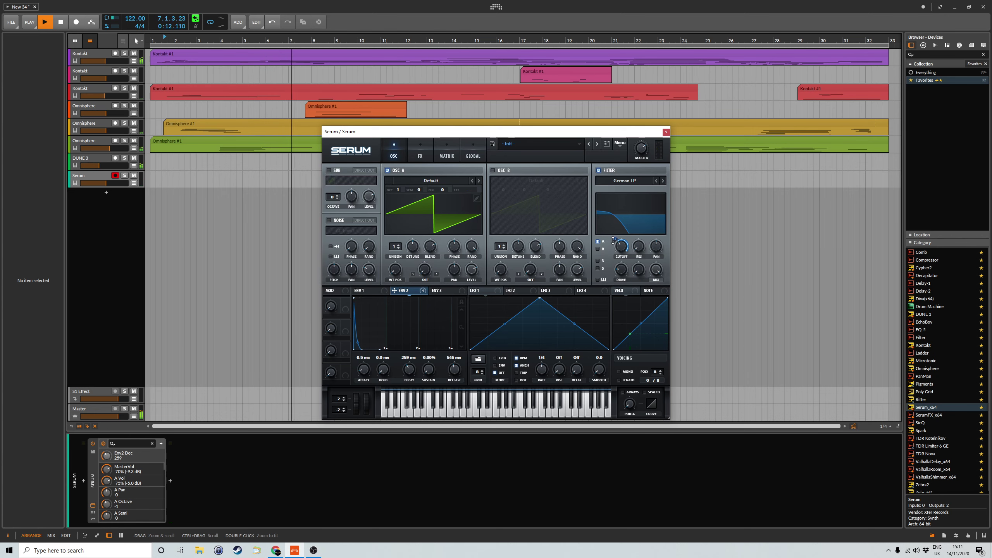
# Adjust Env 2's modulation amount on Serum's filter cutoff to 32.
pyautogui.moveTo(613, 240); pyautogui.dragTo(623, 254)
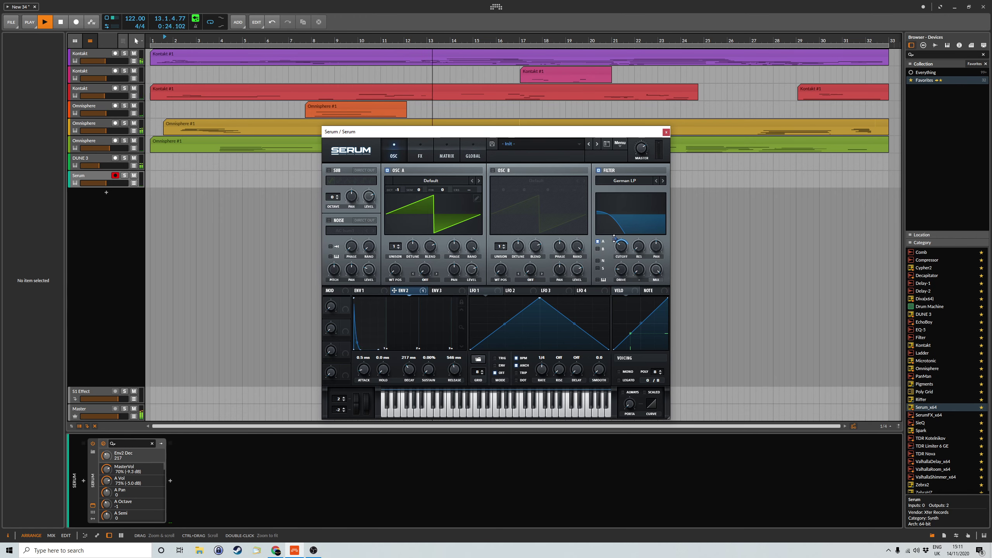
pyautogui.moveTo(614, 238); pyautogui.dragTo(614, 240)
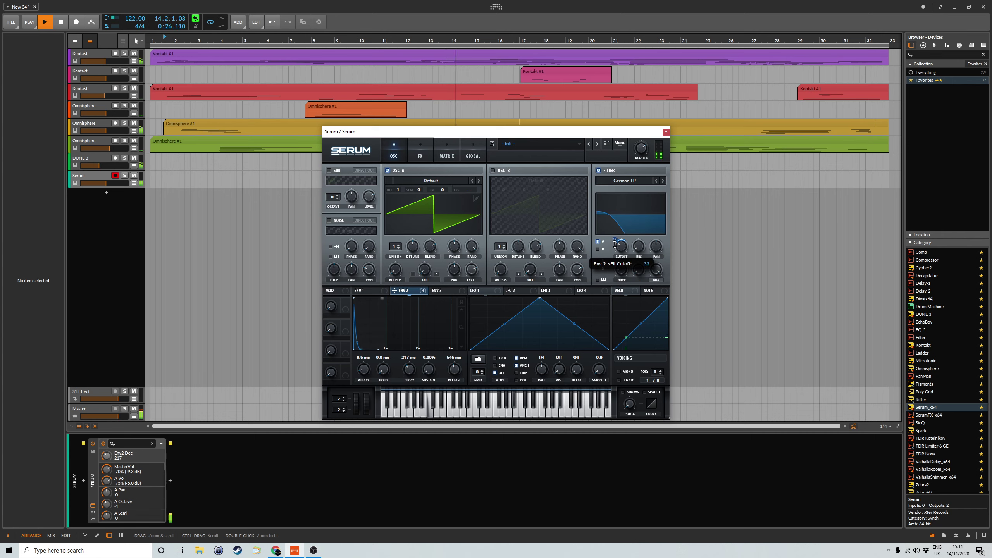
# Set Serum's Env 1 sustain to -inf dB and its decay to 8.28 s.
pyautogui.click(388, 291)
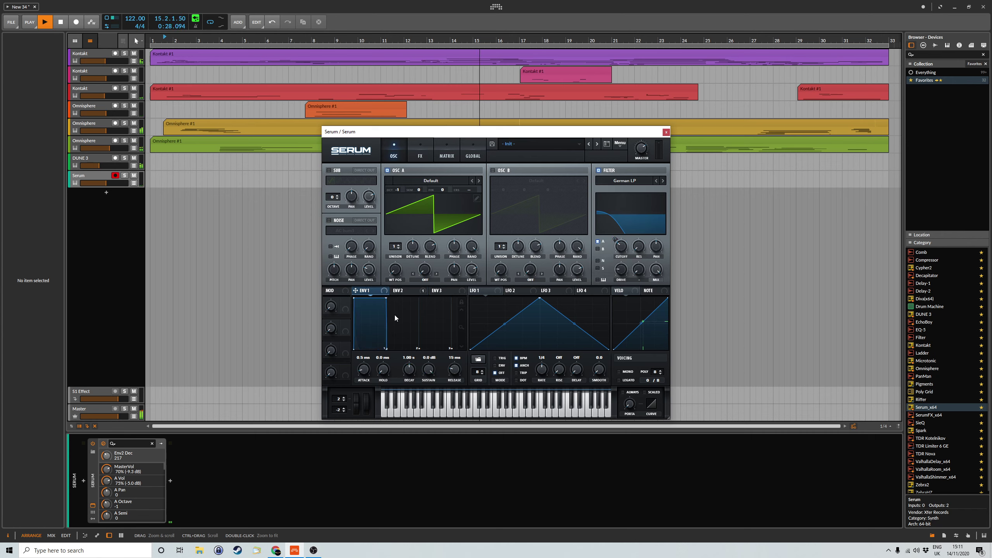
pyautogui.moveTo(426, 376); pyautogui.dragTo(427, 491)
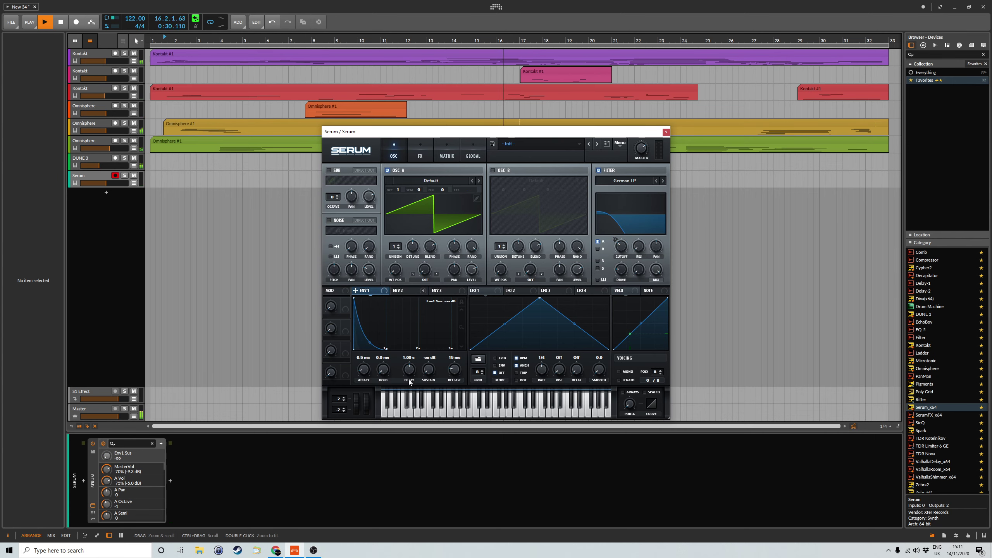
pyautogui.moveTo(409, 382); pyautogui.dragTo(418, 354)
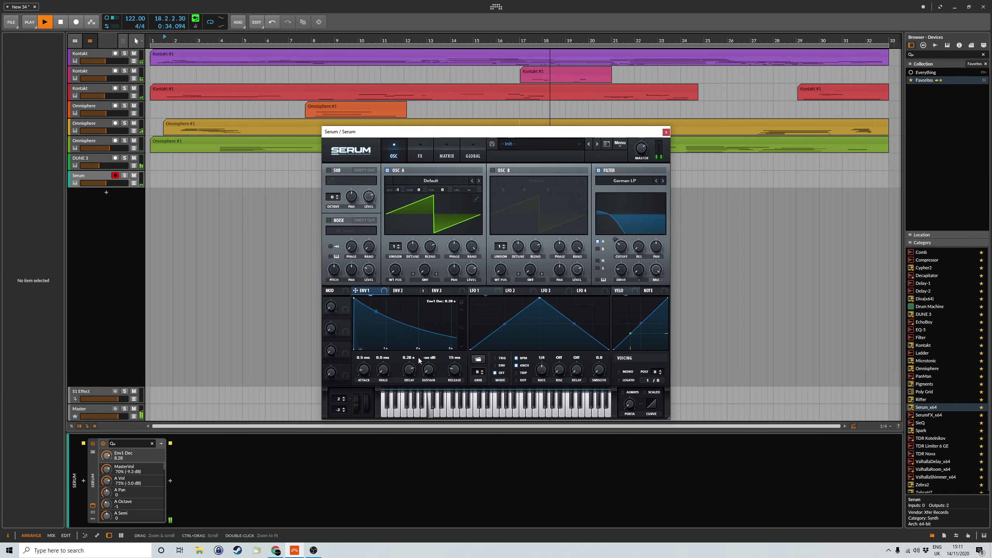
# Give Serum's oscillator A 8 unison voices with a detune of 0.08, and close the plug-in window.
pyautogui.click(395, 247)
pyautogui.moveTo(399, 230); pyautogui.dragTo(399, 208)
pyautogui.moveTo(413, 246); pyautogui.dragTo(413, 266)
pyautogui.moveTo(413, 268); pyautogui.dragTo(412, 264)
pyautogui.click(666, 132)
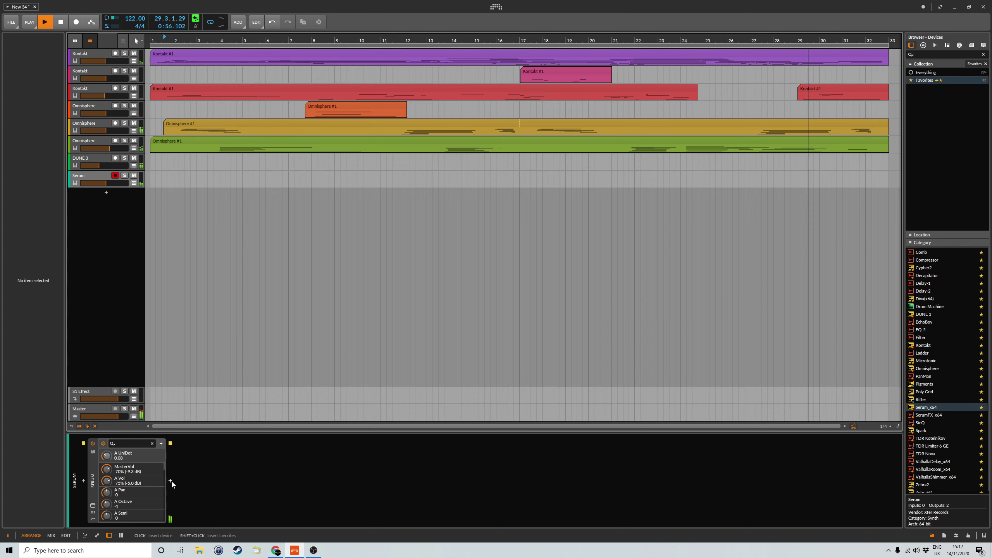
# Add ValhallaDelay after Serum with a 32.4% mix, a 1/2 note left delay and a dotted 1/4 right delay.
pyautogui.doubleClick(179, 482)
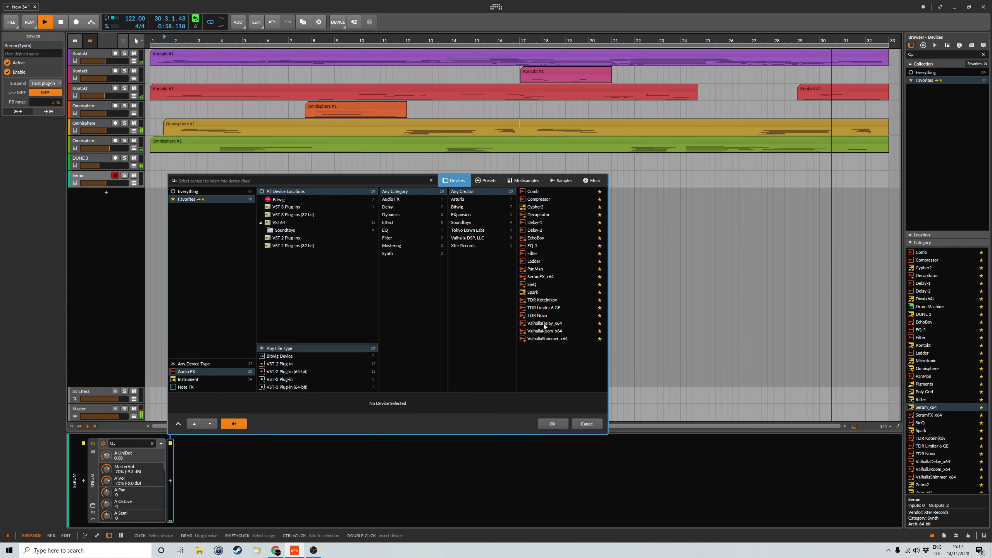
pyautogui.click(545, 324)
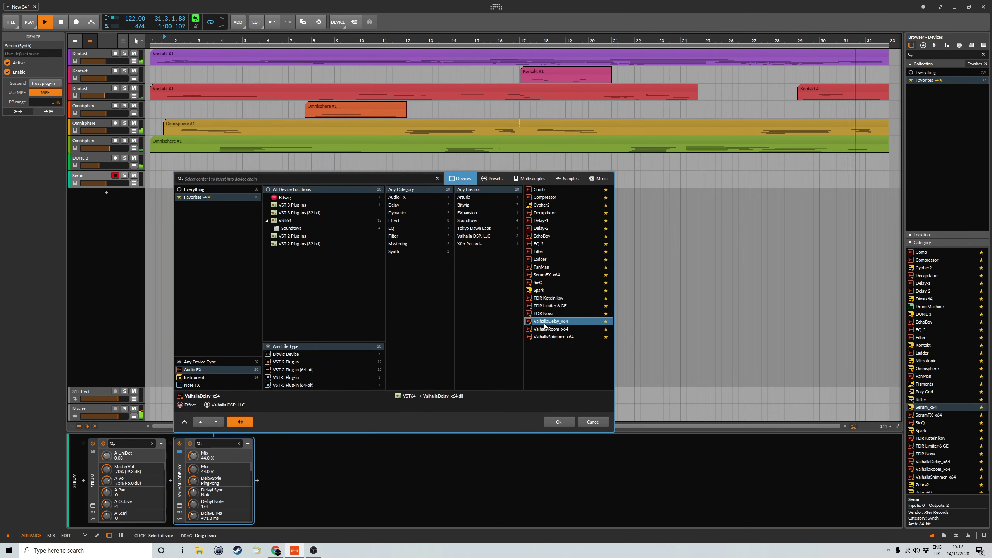
pyautogui.click(561, 422)
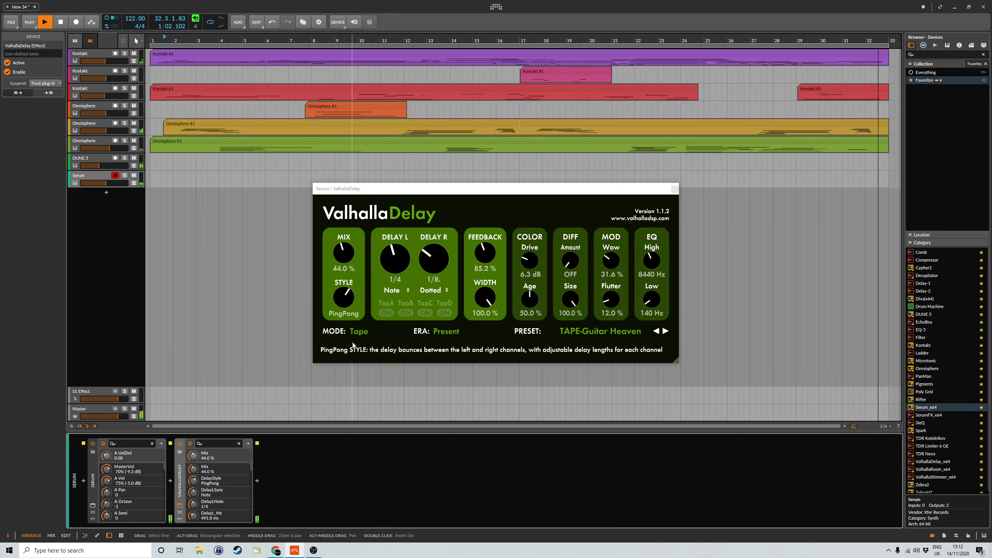
pyautogui.scroll(-2, 353, 257)
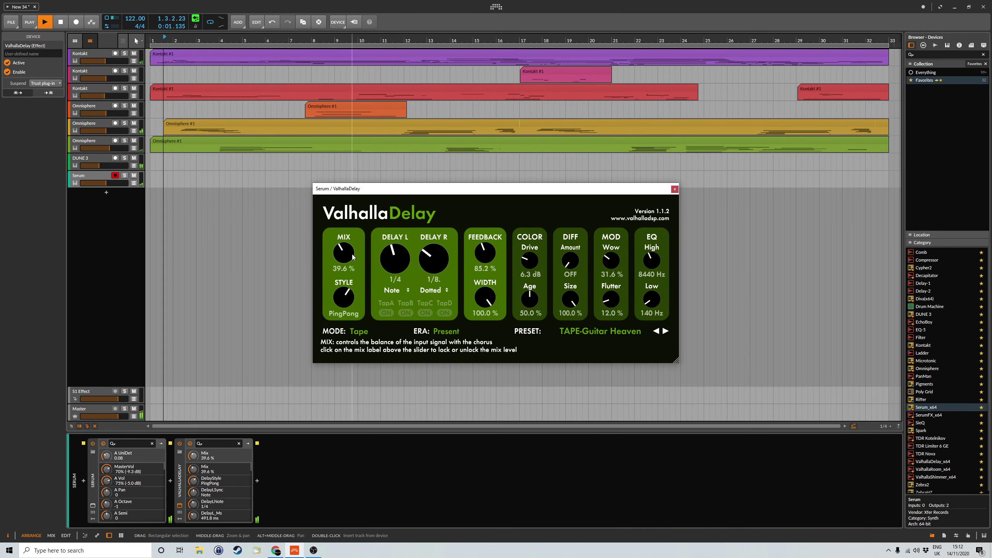
pyautogui.scroll(3, 445, 245)
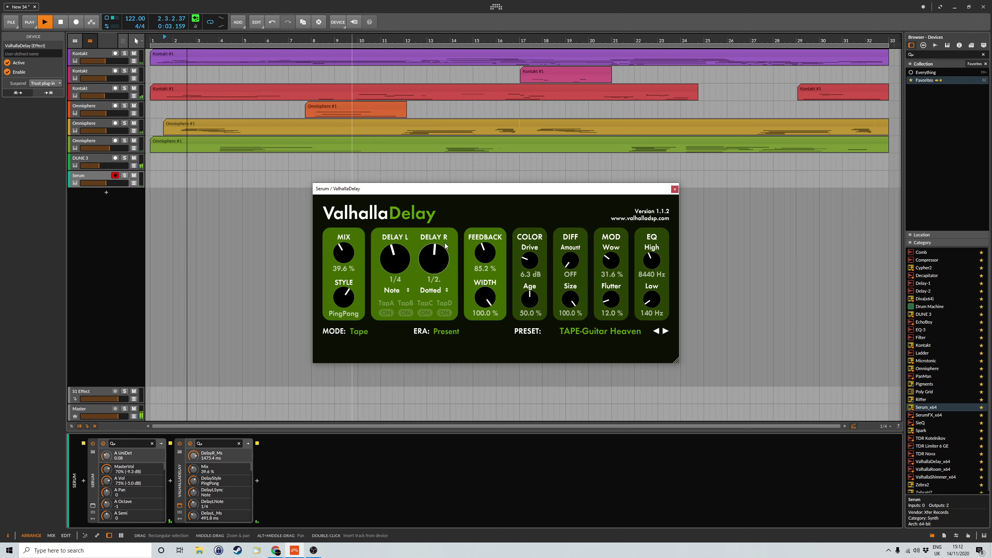
pyautogui.scroll(-1, 446, 245)
pyautogui.scroll(1, 402, 247)
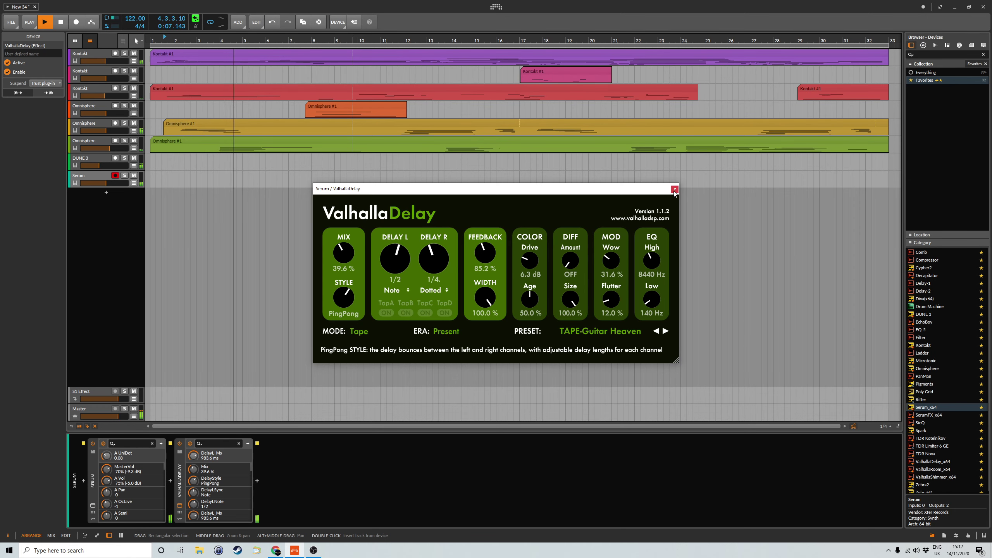
pyautogui.scroll(-3, 347, 263)
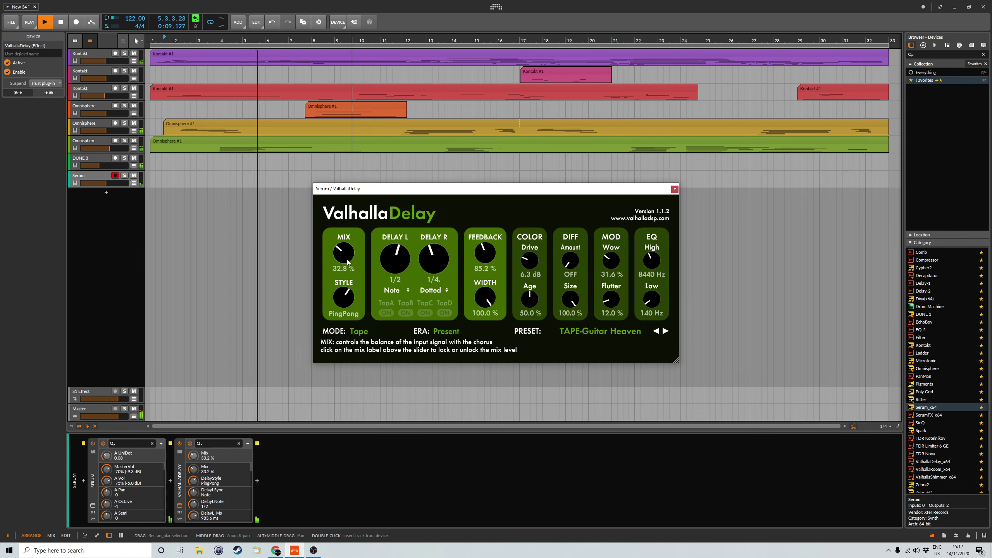
pyautogui.click(675, 189)
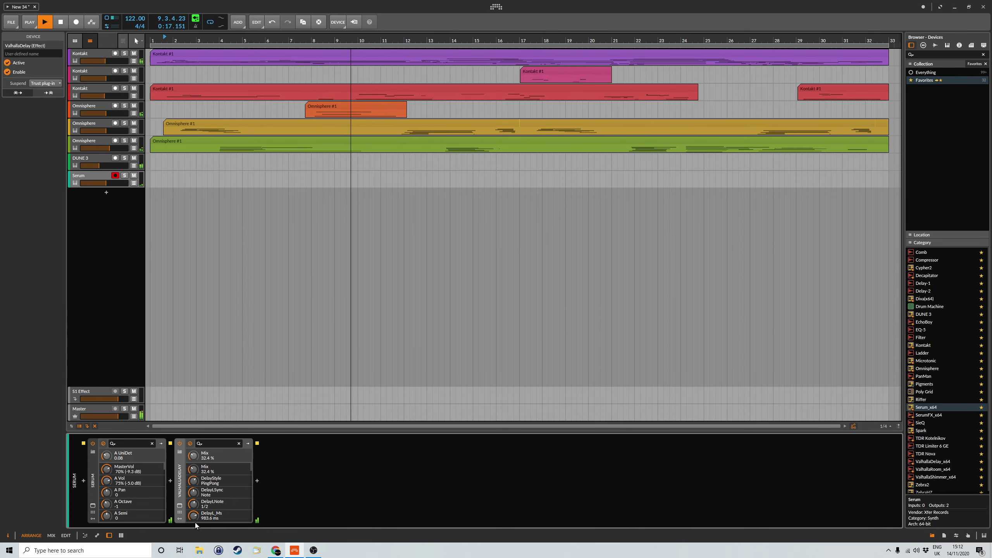
# Add ValhallaShimmer after ValhallaDelay, with its mix at 0.27 and size at 0.61.
pyautogui.click(258, 481)
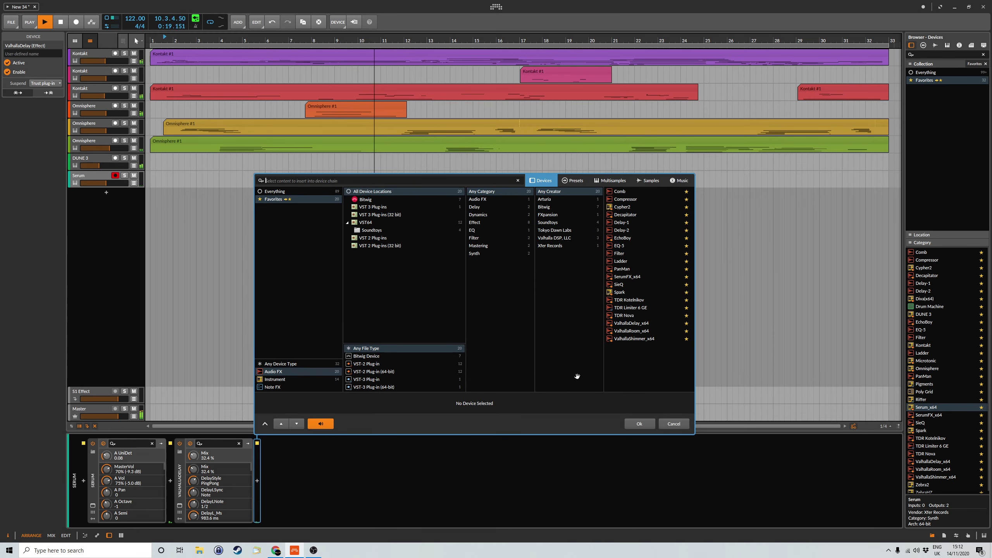
pyautogui.click(631, 339)
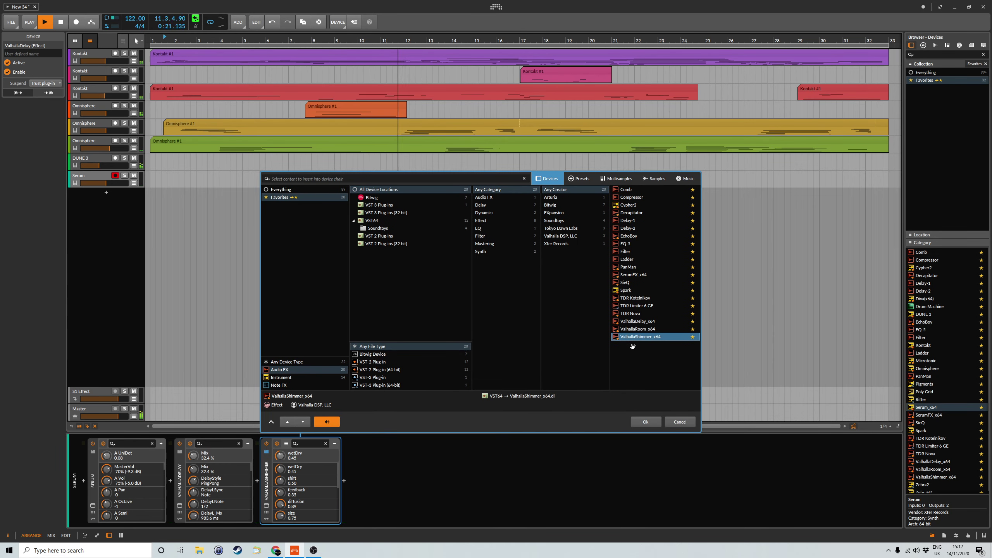
pyautogui.click(645, 422)
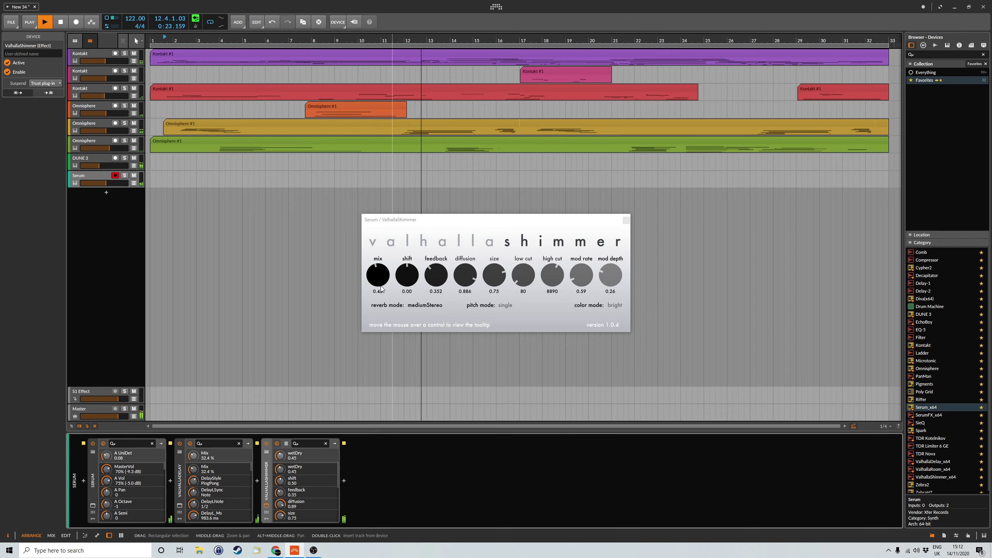
pyautogui.moveTo(377, 278); pyautogui.dragTo(376, 295)
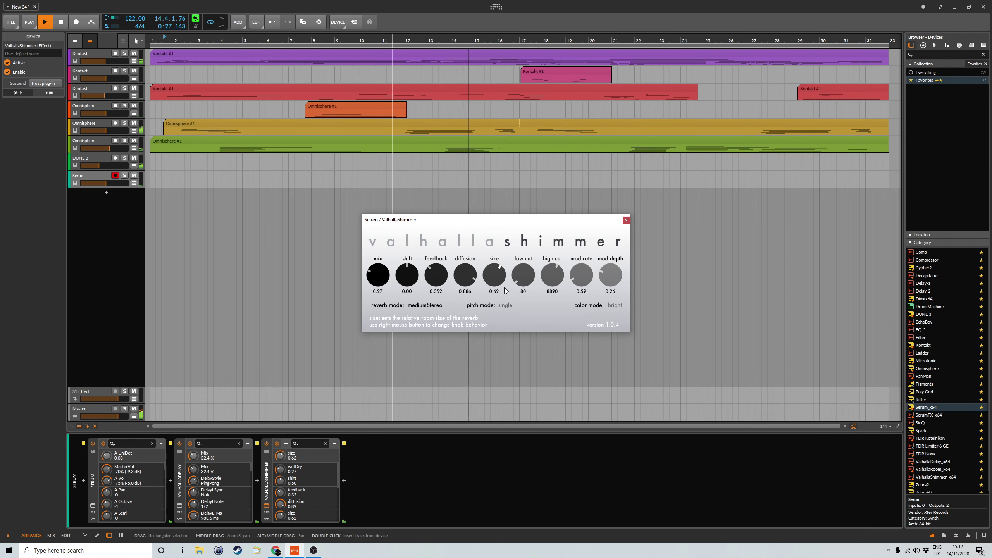
pyautogui.moveTo(506, 290); pyautogui.dragTo(504, 292)
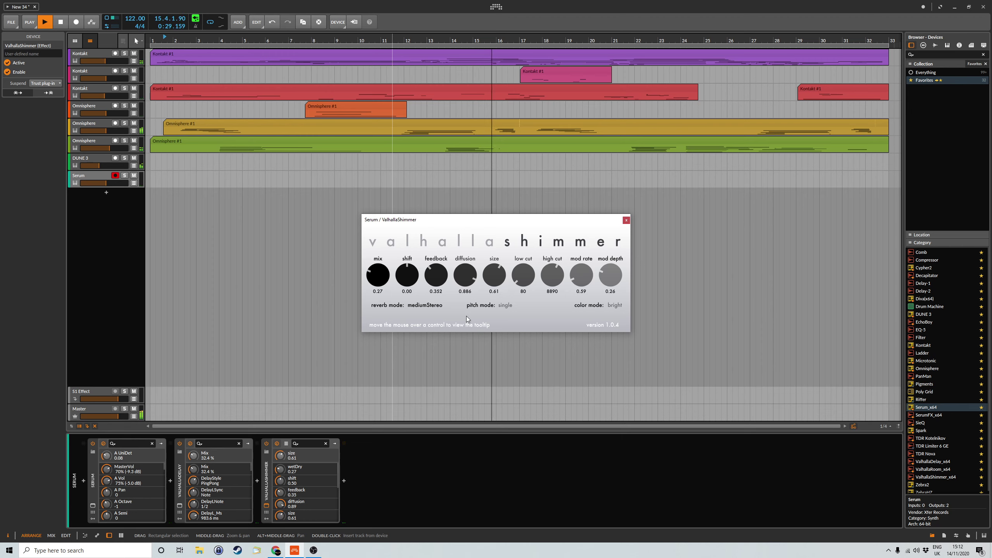
pyautogui.click(627, 220)
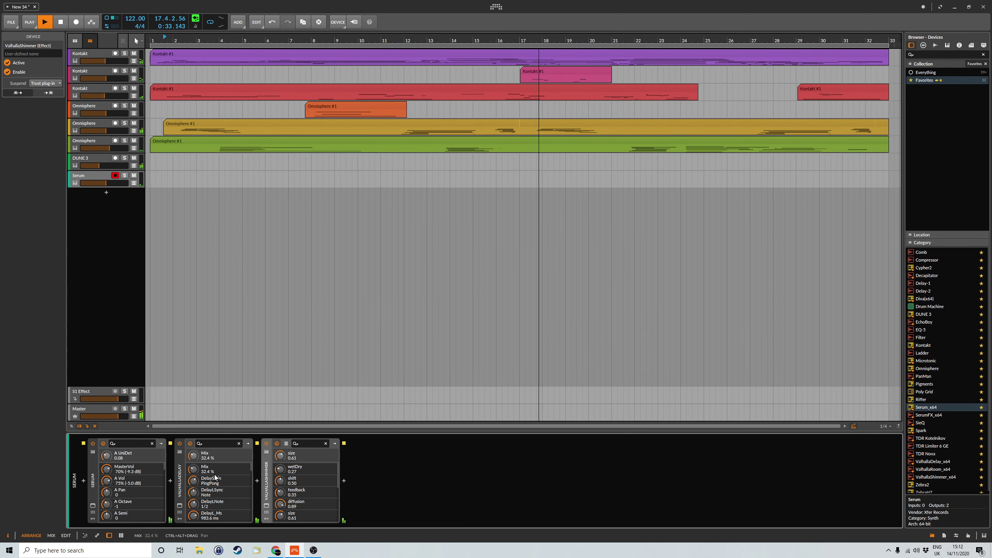
# In Serum, set the attack to 1.5 ms on Env 1 and 3.6 ms on Env 2, and set the filter drive to 35.
pyautogui.click(93, 505)
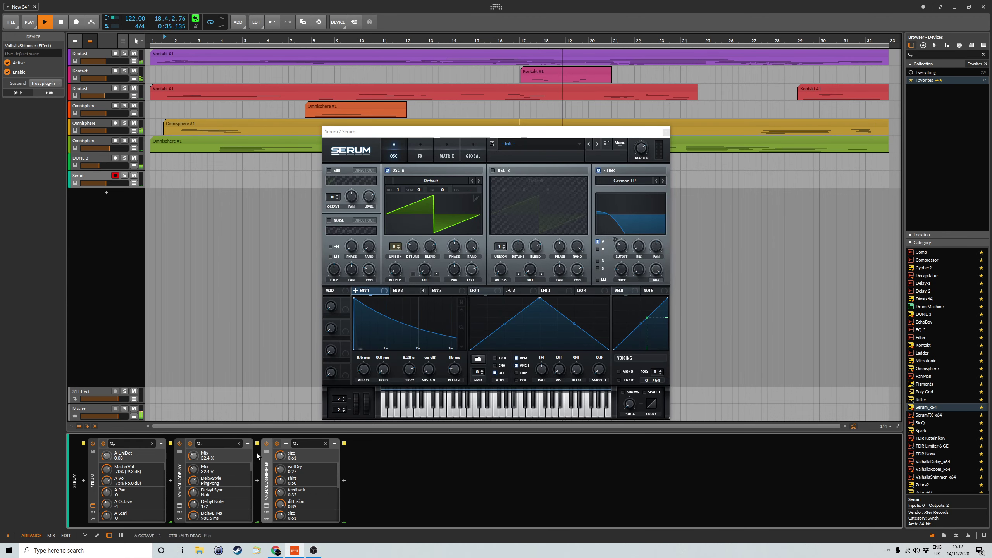
pyautogui.click(366, 374)
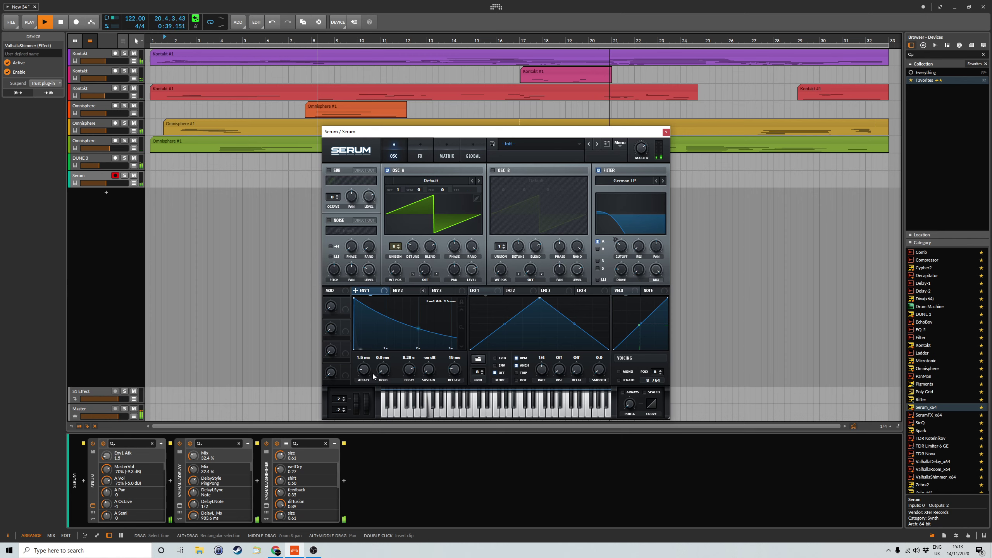
pyautogui.click(404, 291)
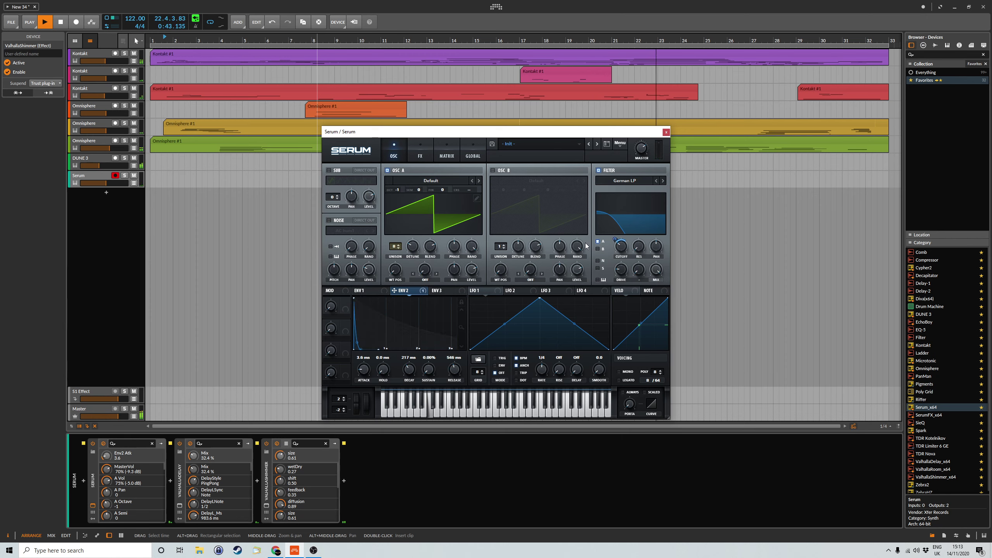
pyautogui.click(614, 241)
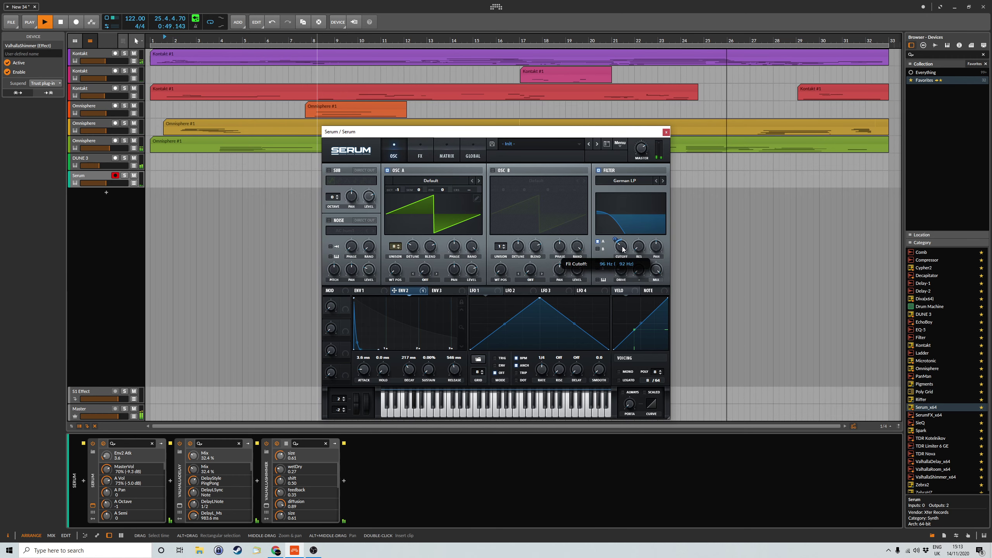
pyautogui.moveTo(619, 273); pyautogui.dragTo(624, 261)
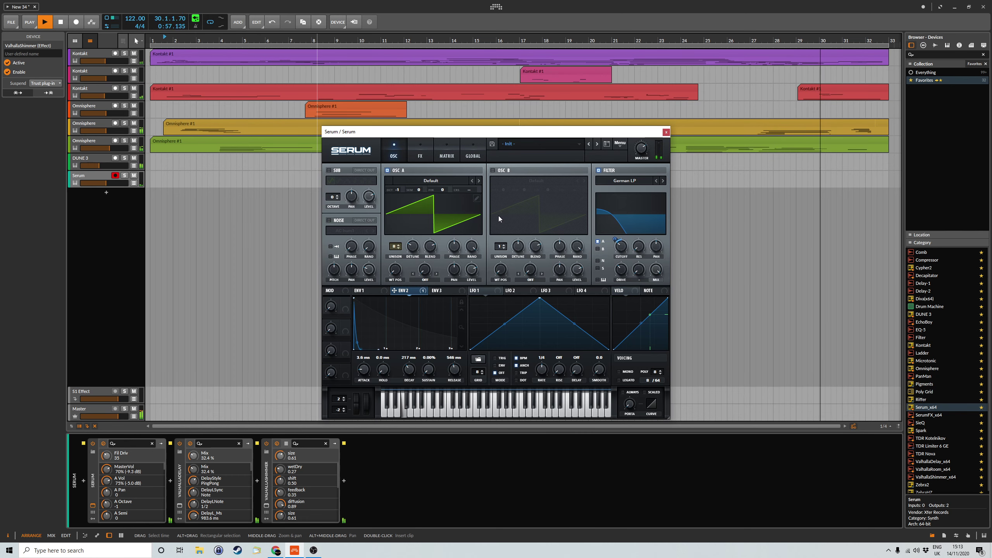
# Enable Serum's oscillator B with 5 unison voices through the filter, and adjust both oscillators' detune, with oscillator A at 0.12.
pyautogui.click(493, 172)
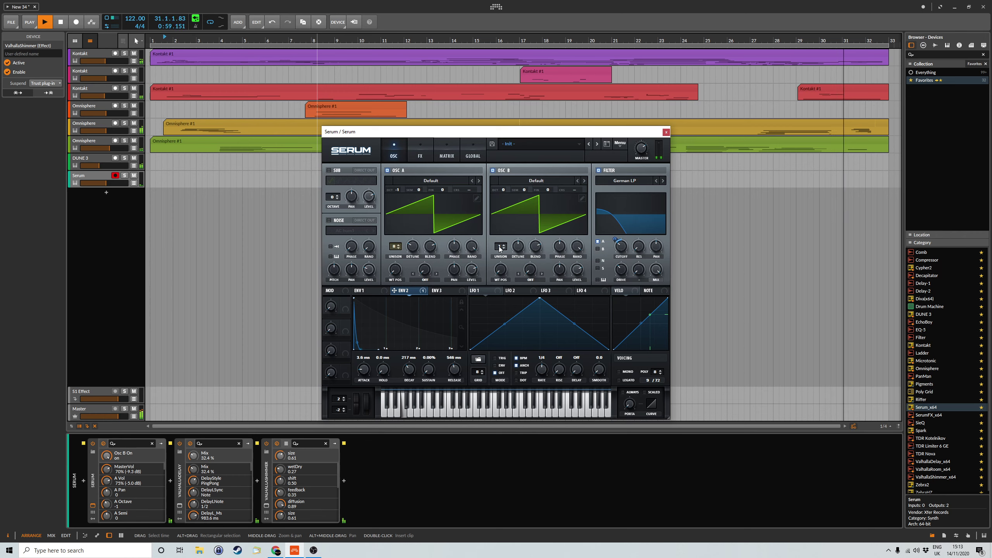
pyautogui.moveTo(499, 247); pyautogui.dragTo(501, 233)
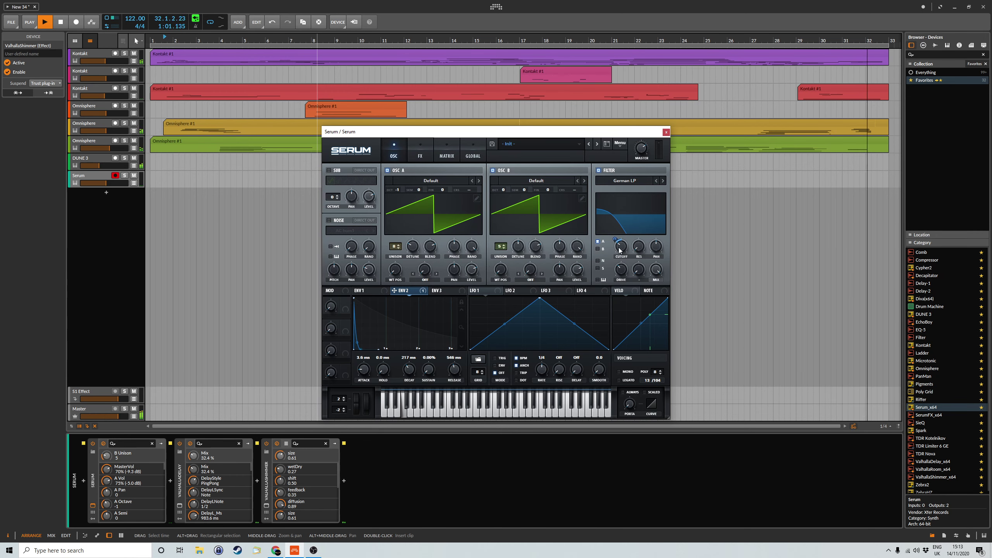
pyautogui.click(598, 249)
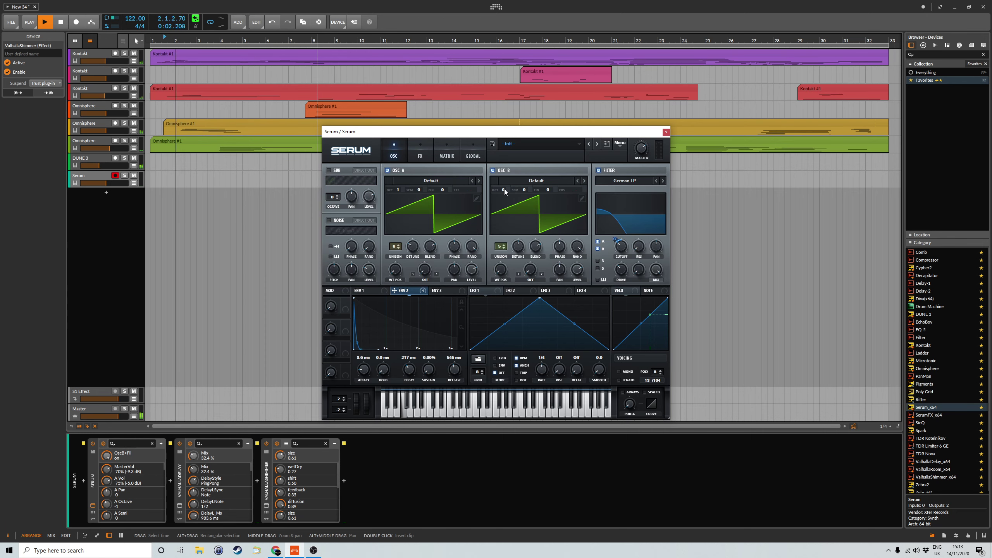
pyautogui.moveTo(518, 247); pyautogui.dragTo(522, 265)
pyautogui.moveTo(413, 247); pyautogui.dragTo(416, 244)
# Set Serum's Env 1 to 10.4 s decay and 13 ms attack, and Env 2's attack to 65 ms.
pyautogui.click(383, 290)
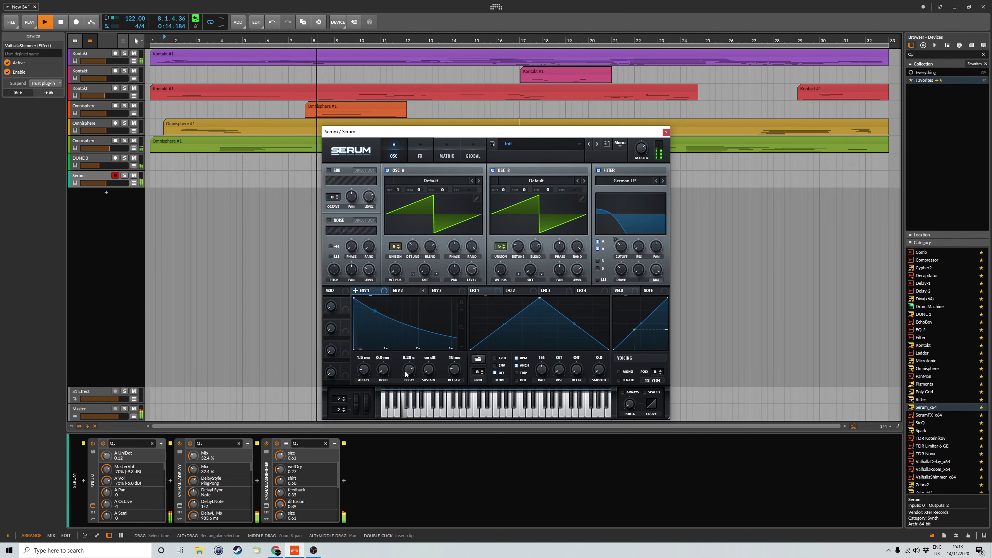
pyautogui.moveTo(406, 374); pyautogui.dragTo(409, 374)
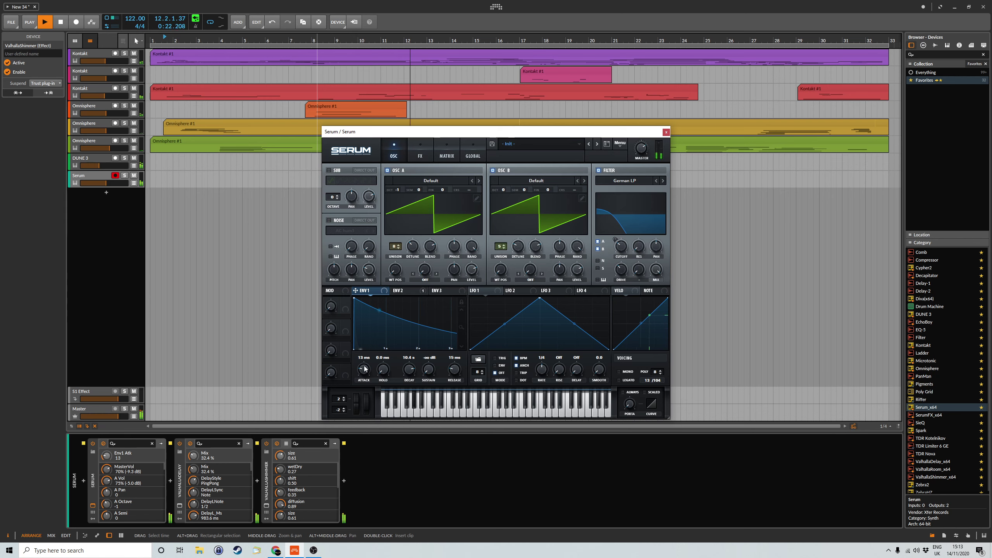
pyautogui.click(403, 291)
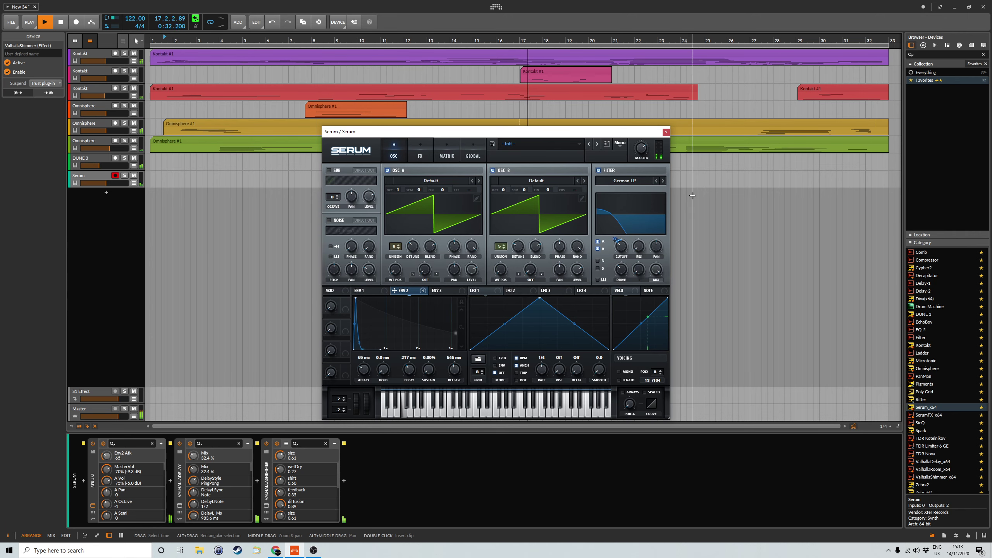
pyautogui.click(666, 132)
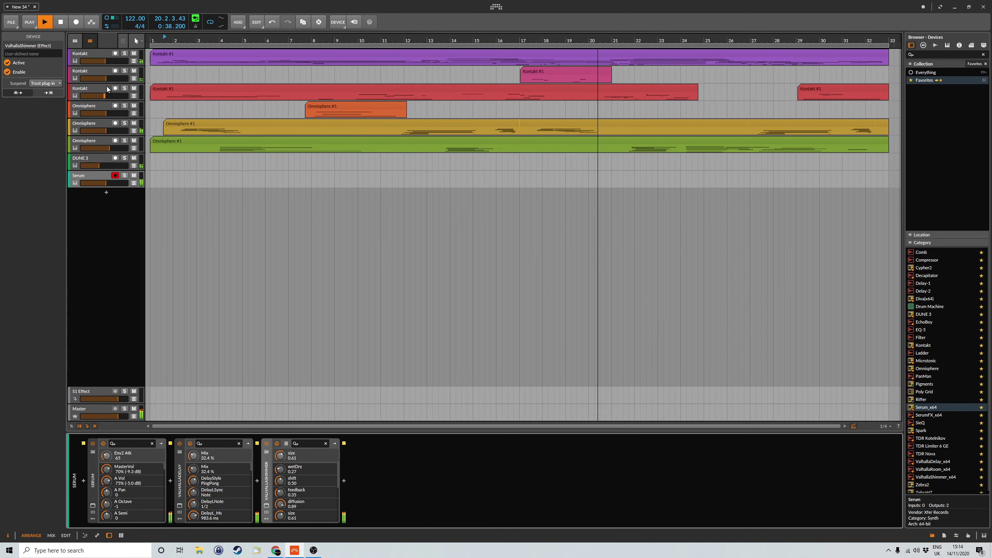
# Record a sustained Serum part from bar 1 to the end of the existing clips at bar 33.
pyautogui.click(60, 25)
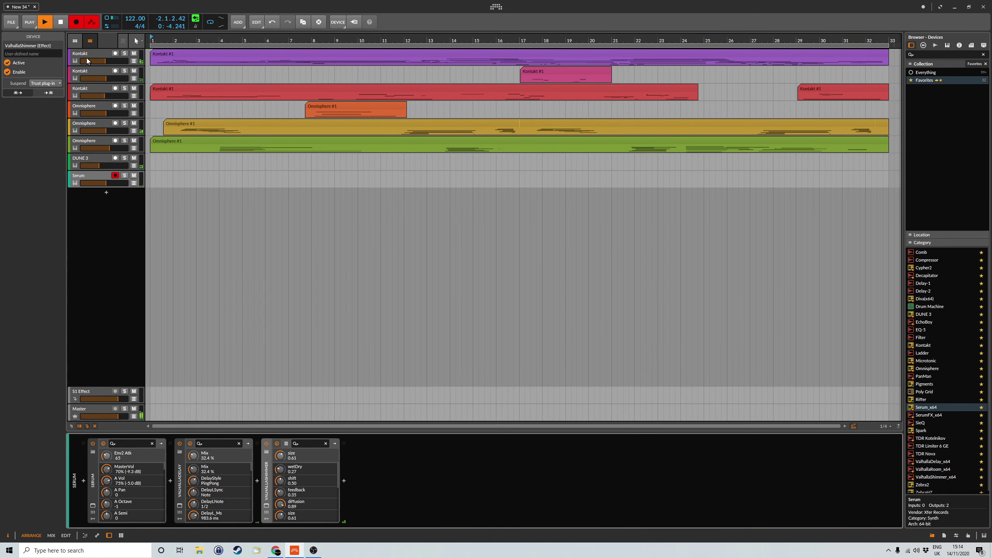
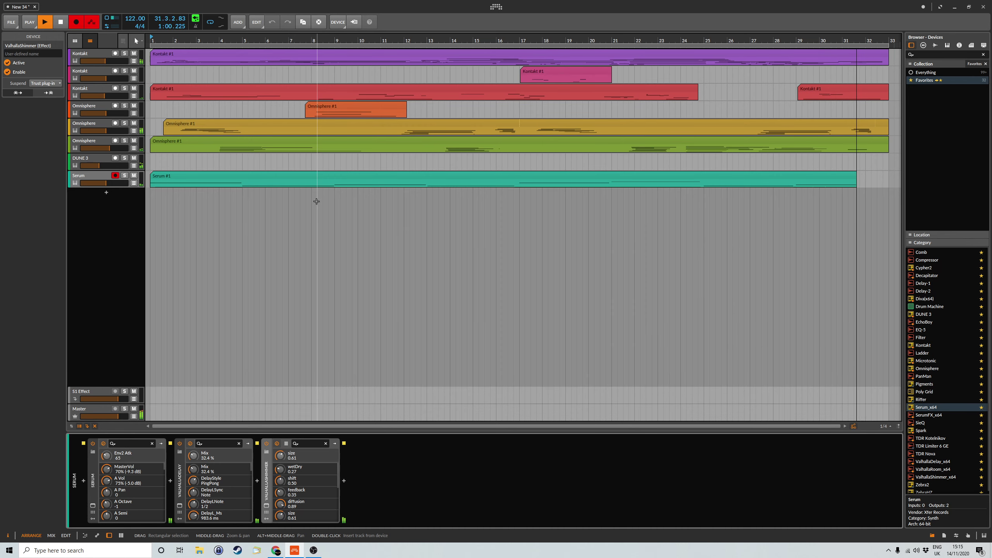
pyautogui.click(76, 23)
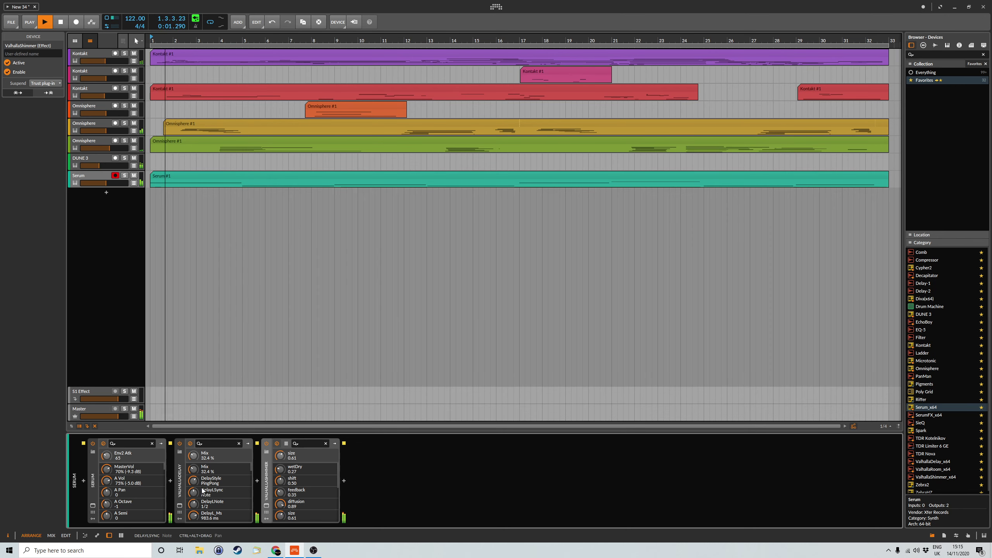
# Lower ValhallaDelay's mix to 19.9%, and set ValhallaShimmer's size to 0.57 and wet/dry to 0.20.
pyautogui.moveTo(193, 456); pyautogui.dragTo(193, 471)
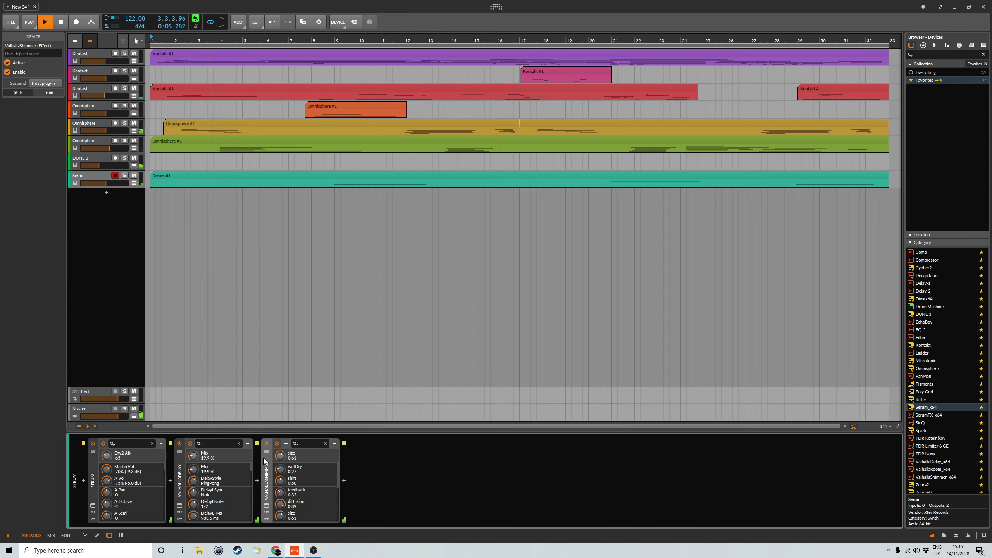
pyautogui.moveTo(283, 459); pyautogui.dragTo(284, 463)
pyautogui.moveTo(284, 473); pyautogui.dragTo(284, 483)
# Set Serum's Env 2 to 0.0 ms attack, 81 ms decay and 35.53% sustain, and Env 1's release to 34 ms.
pyautogui.click(93, 507)
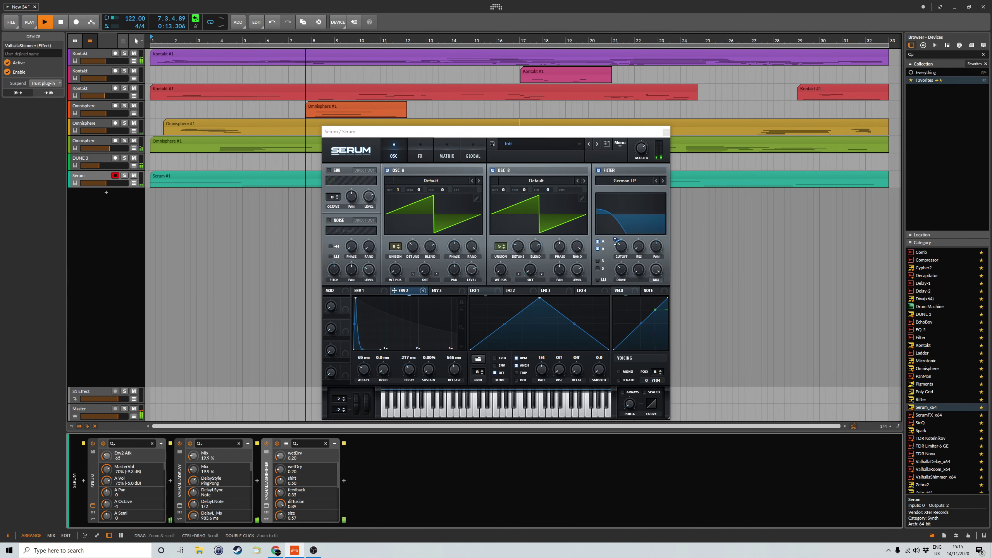
pyautogui.click(615, 241)
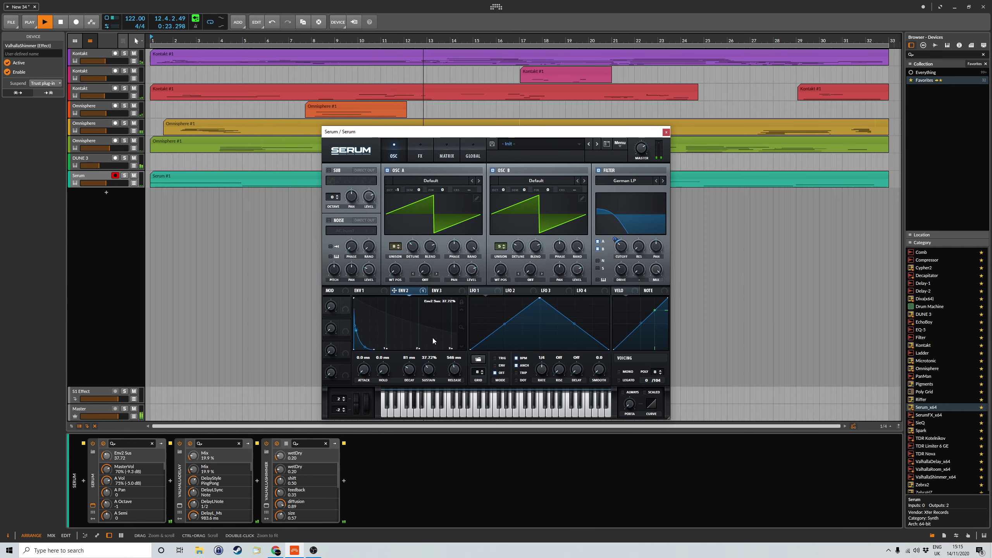
pyautogui.moveTo(432, 338); pyautogui.dragTo(432, 339)
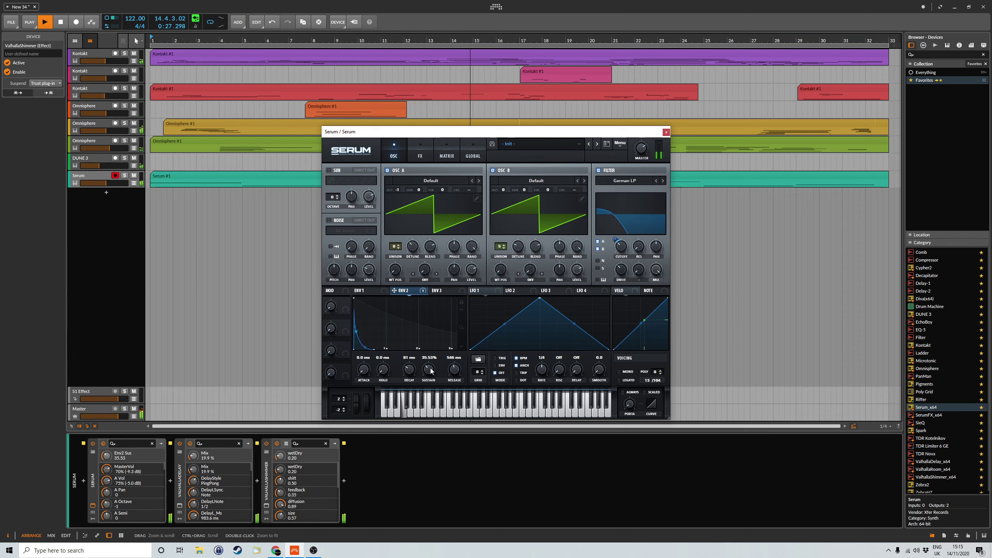
pyautogui.click(370, 293)
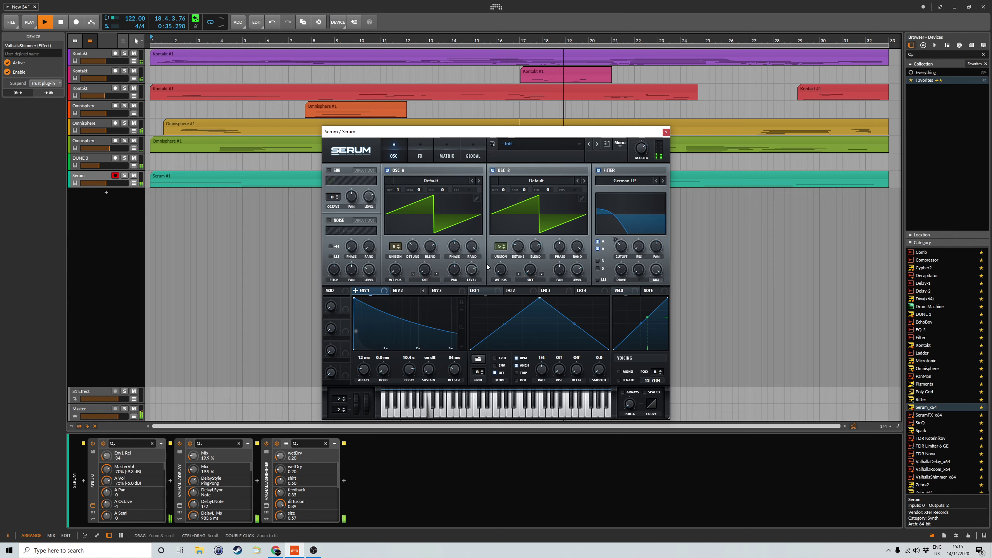
# Raise the unison voices of Serum's oscillators, B to 9, and set detune to 0.20 on oscillator A and 0.17 on B.
pyautogui.click(502, 248)
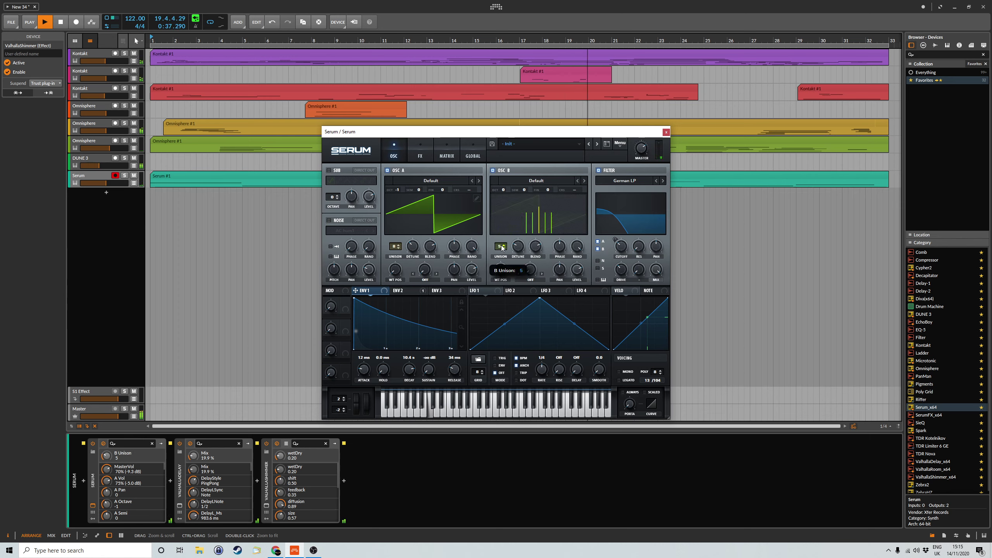
pyautogui.moveTo(503, 225); pyautogui.dragTo(504, 223)
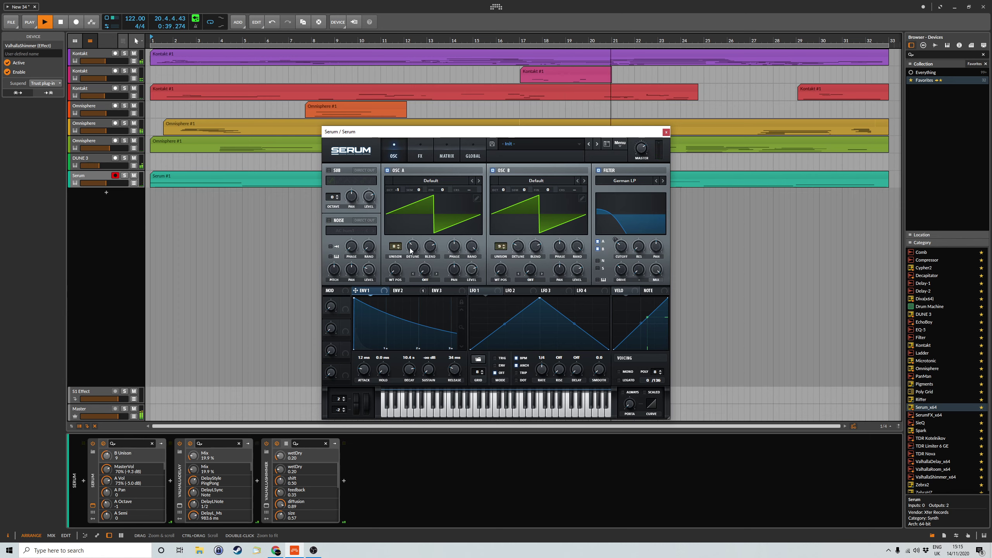
pyautogui.moveTo(395, 250); pyautogui.dragTo(416, 247)
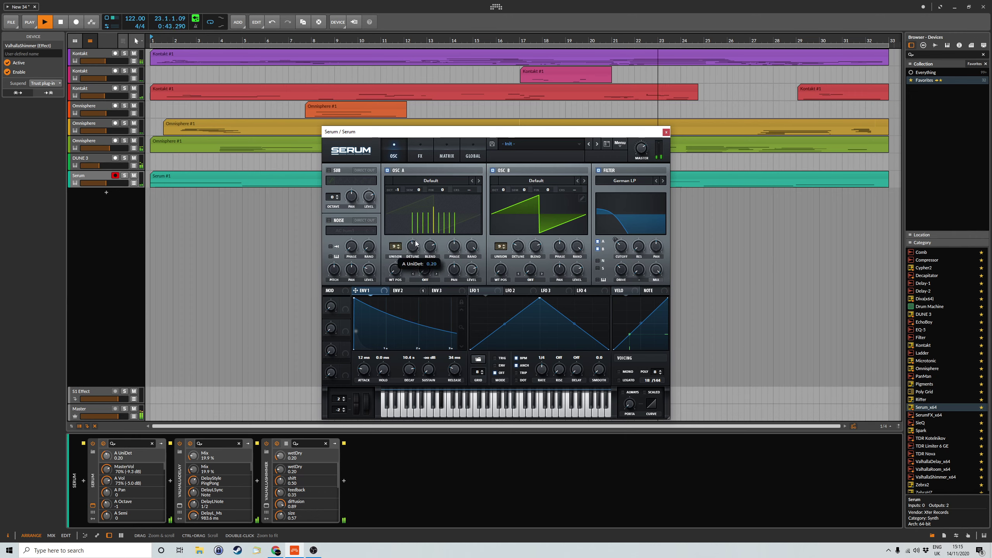
pyautogui.moveTo(518, 246); pyautogui.dragTo(522, 240)
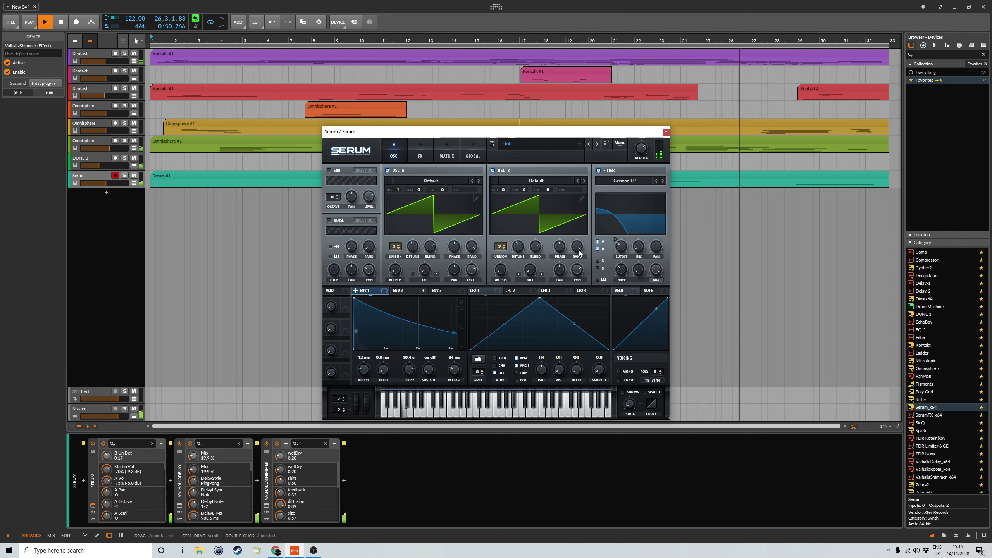
# Set Serum's filter drive to 50% and save the project.
pyautogui.click(416, 293)
pyautogui.moveTo(624, 251)
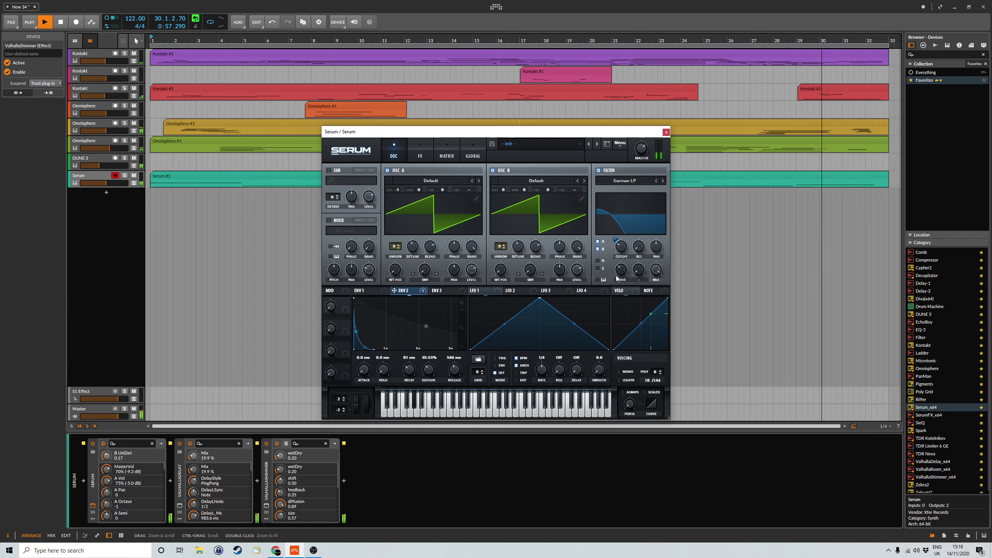
pyautogui.moveTo(617, 278); pyautogui.dragTo(628, 266)
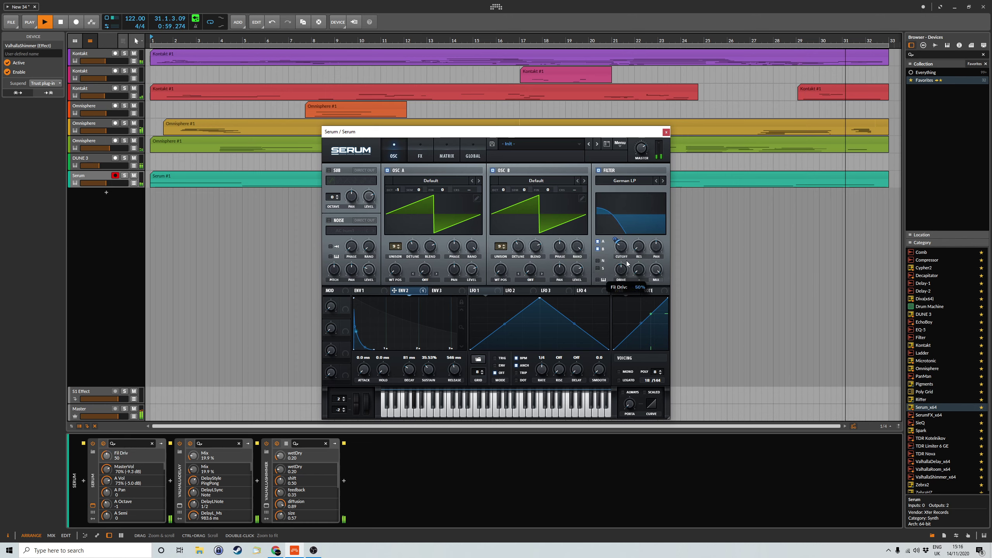
pyautogui.click(667, 133)
pyautogui.click(123, 312)
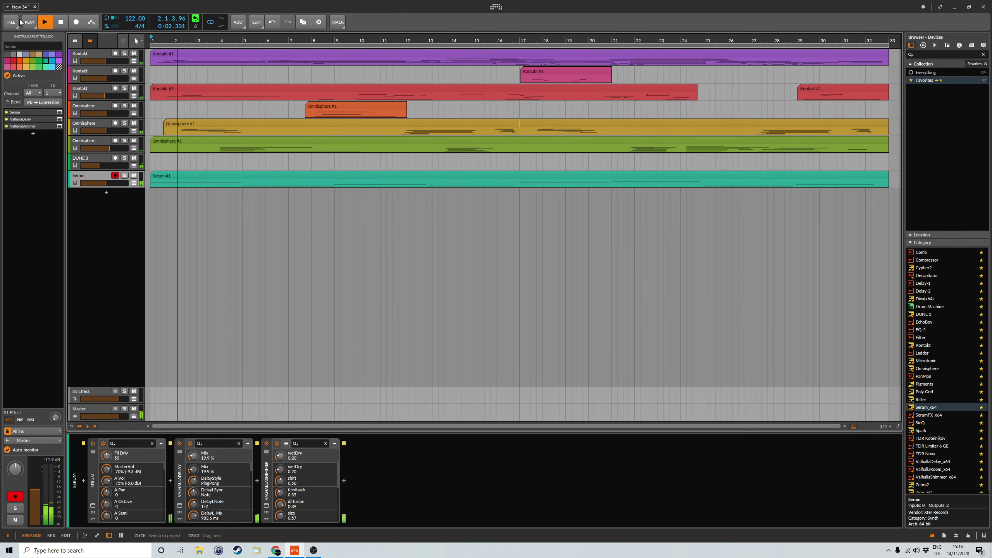
pyautogui.hotkey('ctrl', 's')
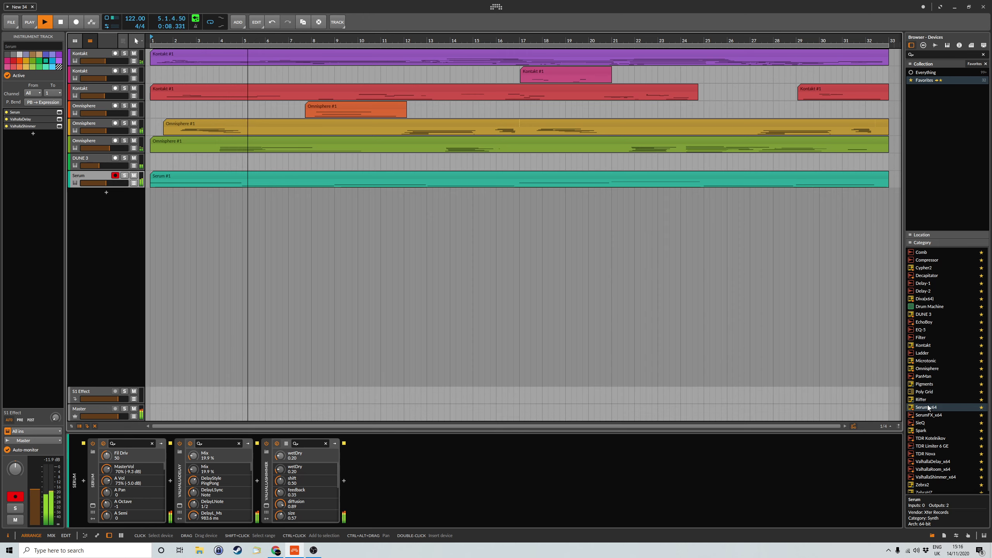
# Add a second Serum instrument track and load the Analog_BD_Sin wavetable into oscillator A.
pyautogui.moveTo(926, 407); pyautogui.dragTo(638, 235)
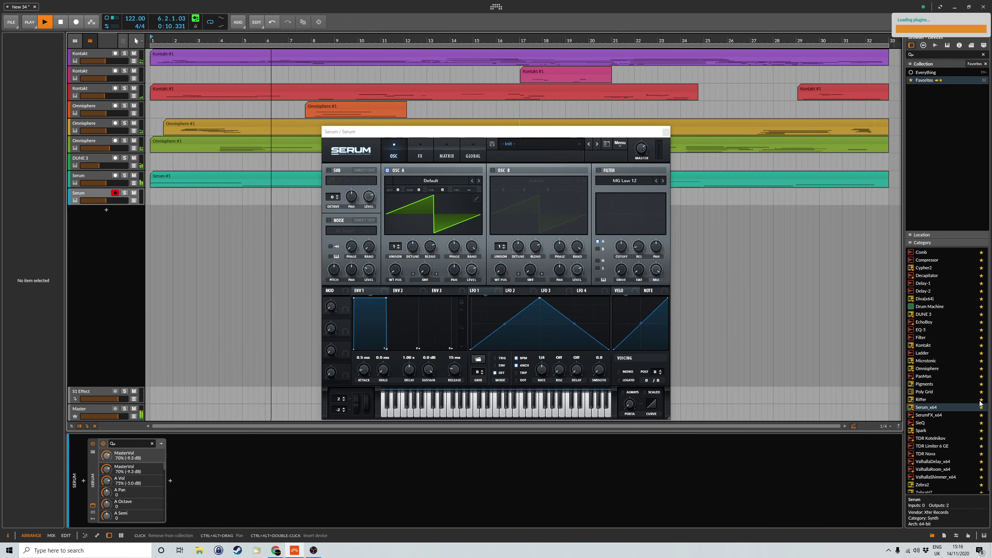
pyautogui.click(97, 194)
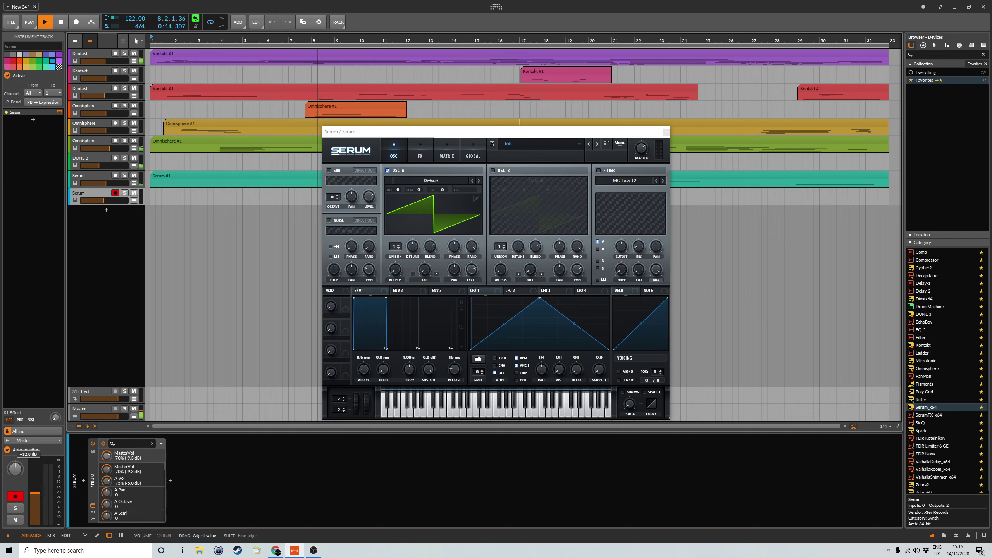
pyautogui.click(424, 181)
pyautogui.moveTo(414, 189)
pyautogui.click(467, 203)
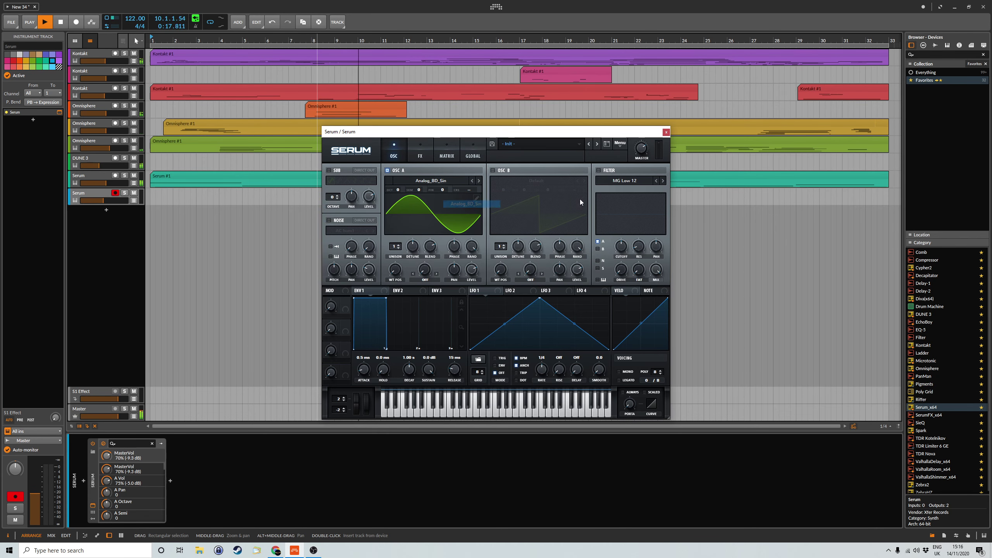
pyautogui.click(666, 132)
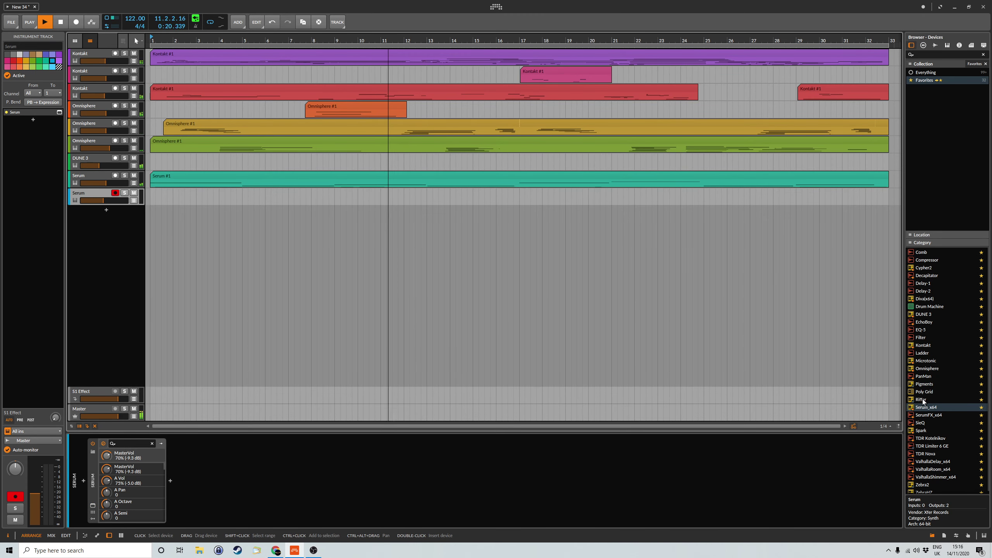
# Insert Riffer before the new Serum, with 1/8 quantization, 13 notes, and tie and sustain notes switched on.
pyautogui.moveTo(921, 400); pyautogui.dragTo(85, 483)
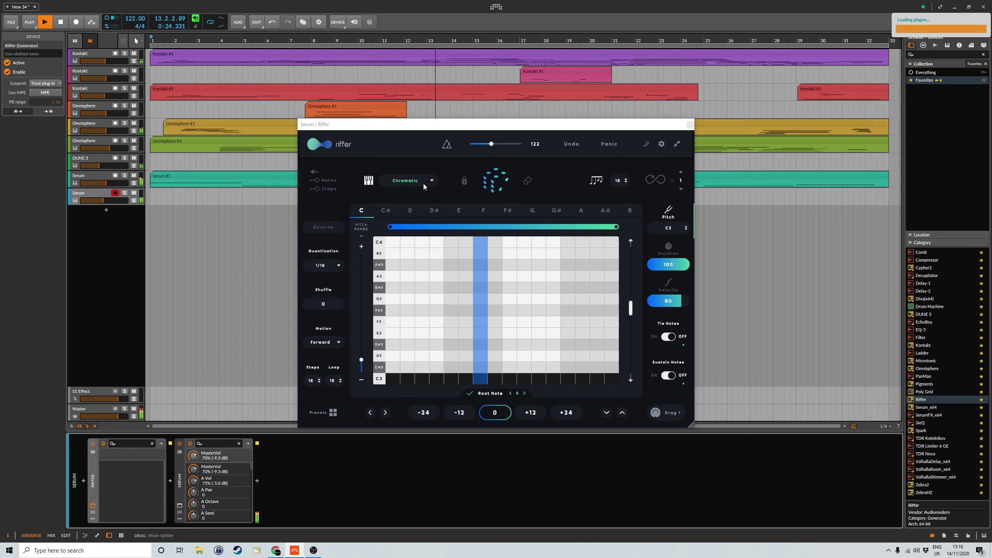
pyautogui.click(325, 266)
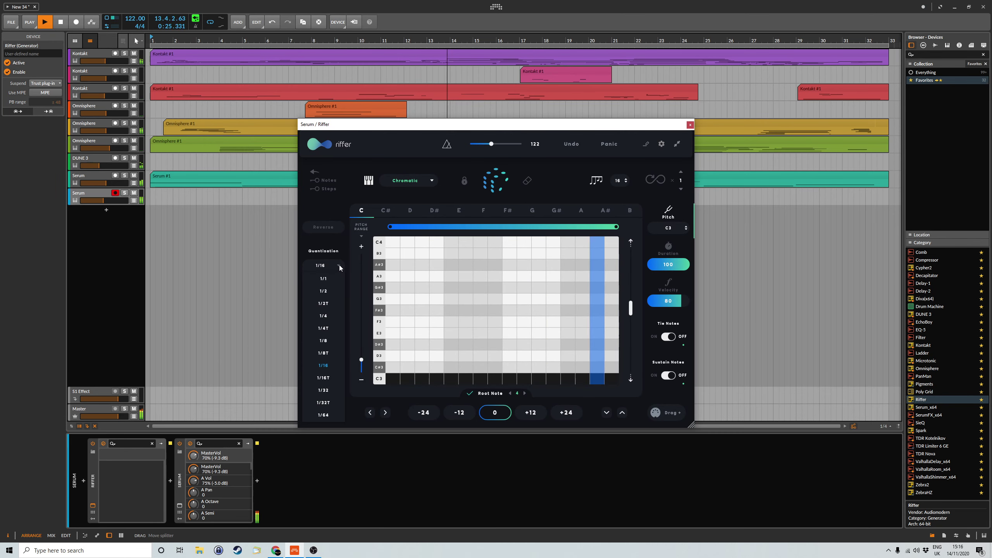
pyautogui.click(330, 346)
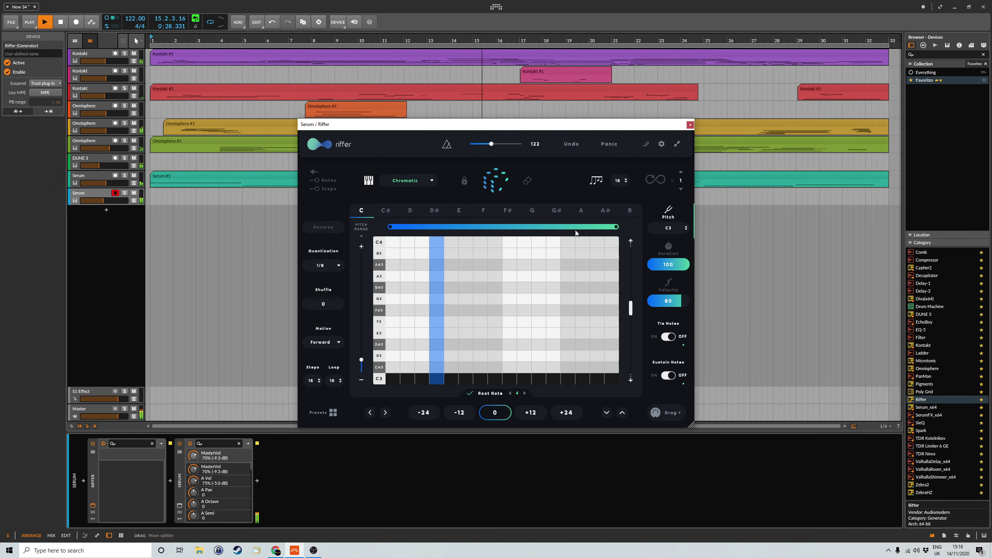
pyautogui.moveTo(618, 180); pyautogui.dragTo(618, 198)
# Generate a random Riffer pattern in the C Pentatonic Minor scale and shorten its loop to 13 steps.
pyautogui.click(414, 181)
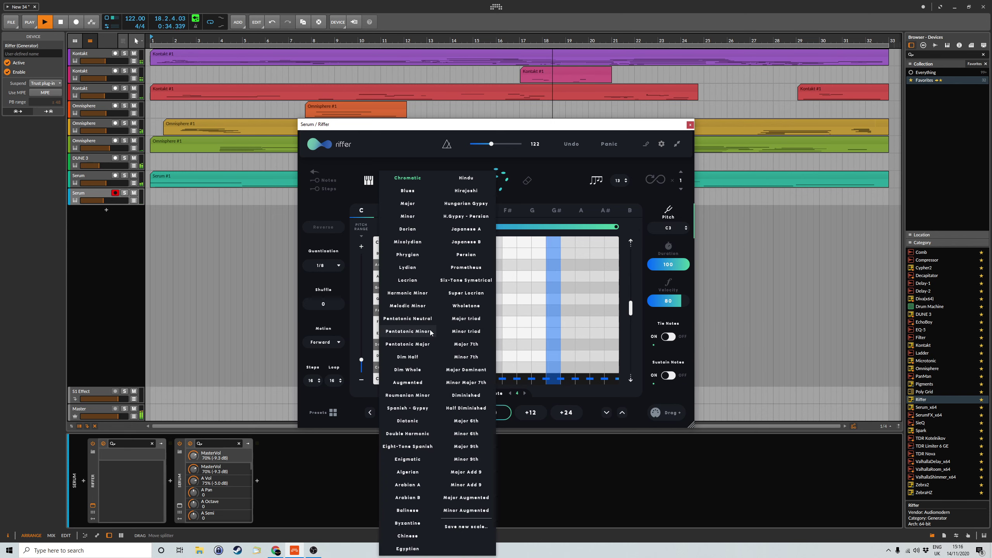
pyautogui.click(407, 331)
pyautogui.click(497, 181)
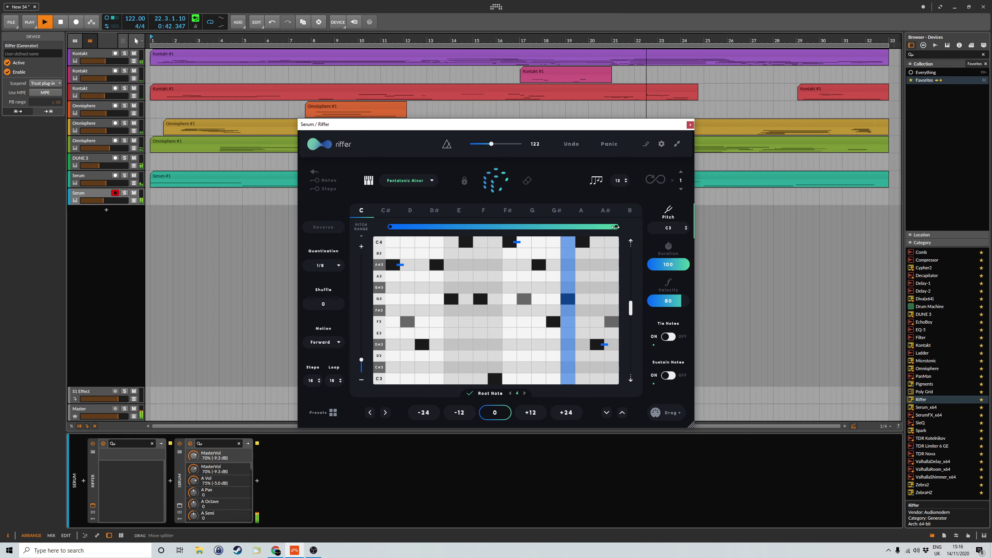
pyautogui.moveTo(616, 227); pyautogui.dragTo(572, 228)
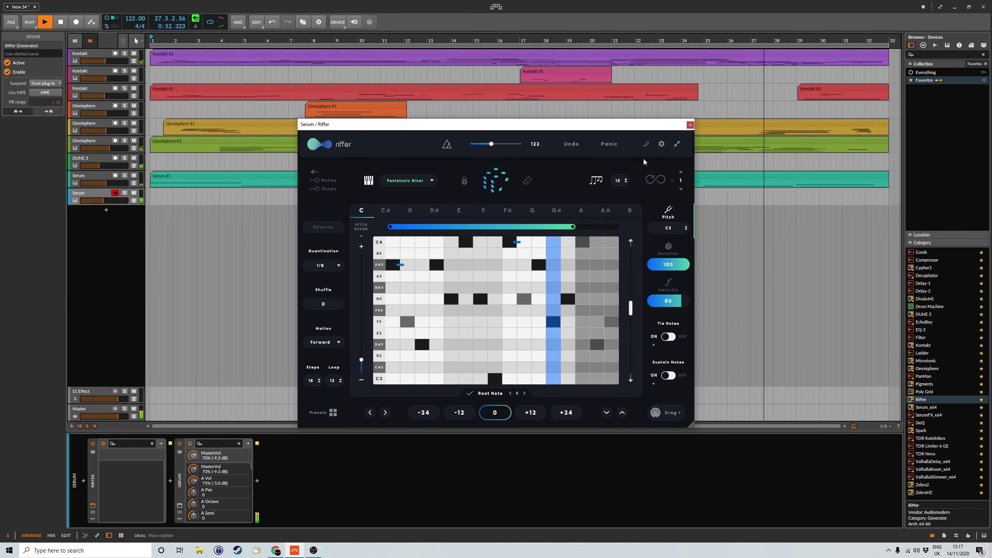
pyautogui.click(690, 125)
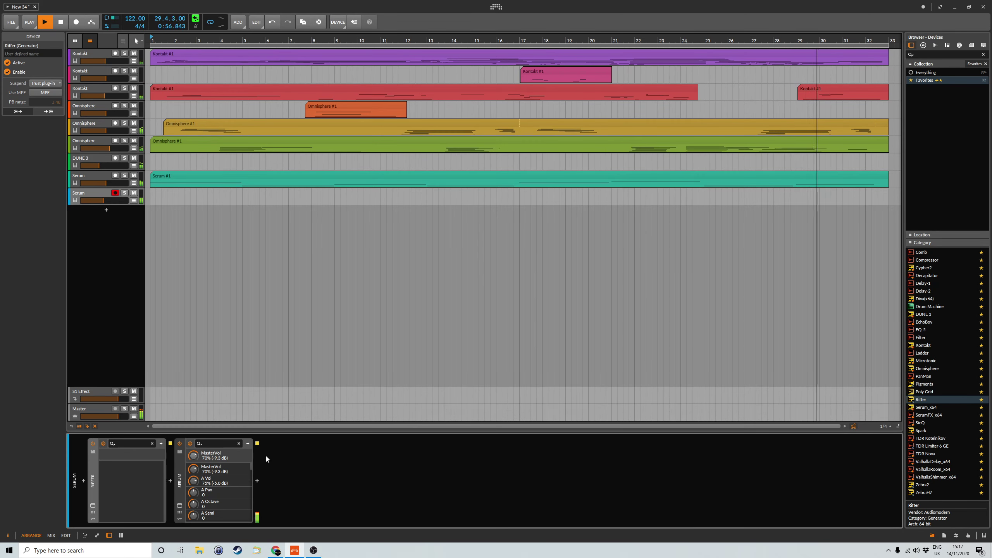
# Add EchoBoy and ValhallaShimmer after Serum on the new track.
pyautogui.click(258, 480)
pyautogui.click(625, 238)
pyautogui.click(641, 423)
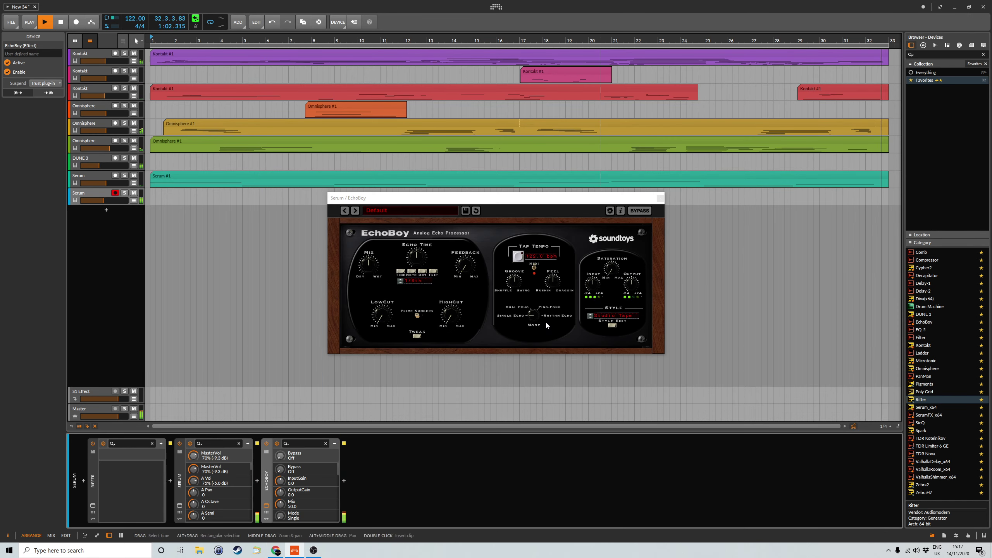
pyautogui.click(344, 480)
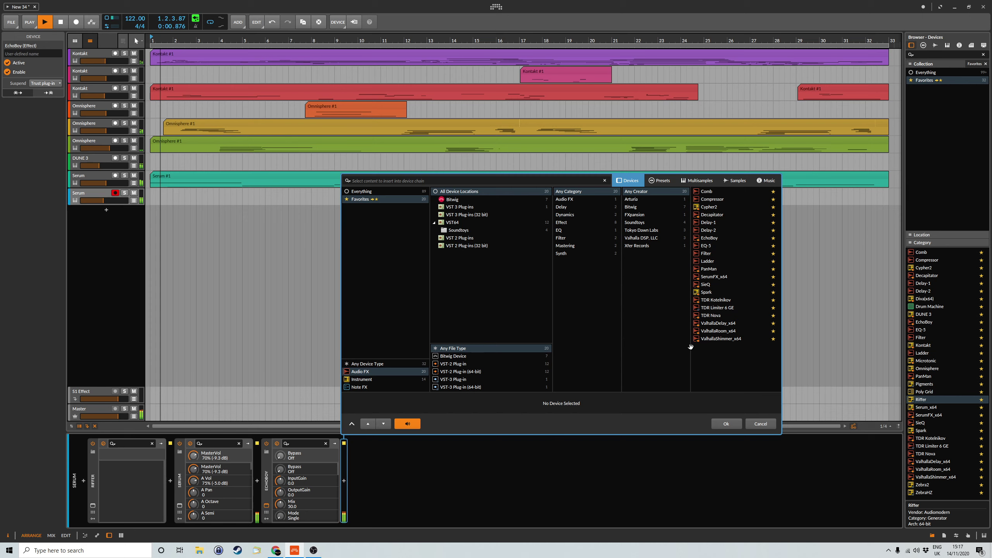
pyautogui.click(728, 337)
pyautogui.click(735, 424)
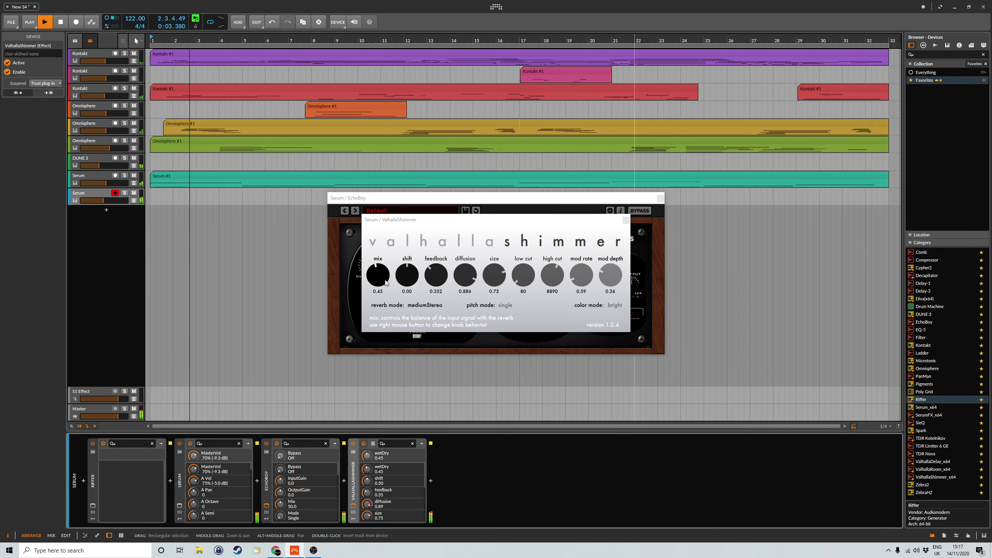
# Lower the new ValhallaShimmer's mix to 0.32.
pyautogui.scroll(-1, 386, 289)
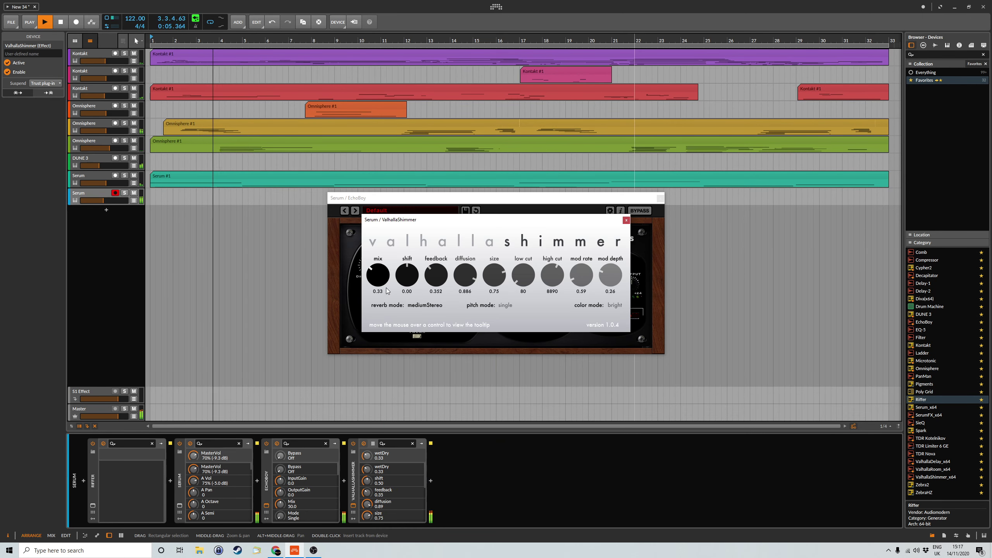
pyautogui.scroll(-2, 386, 291)
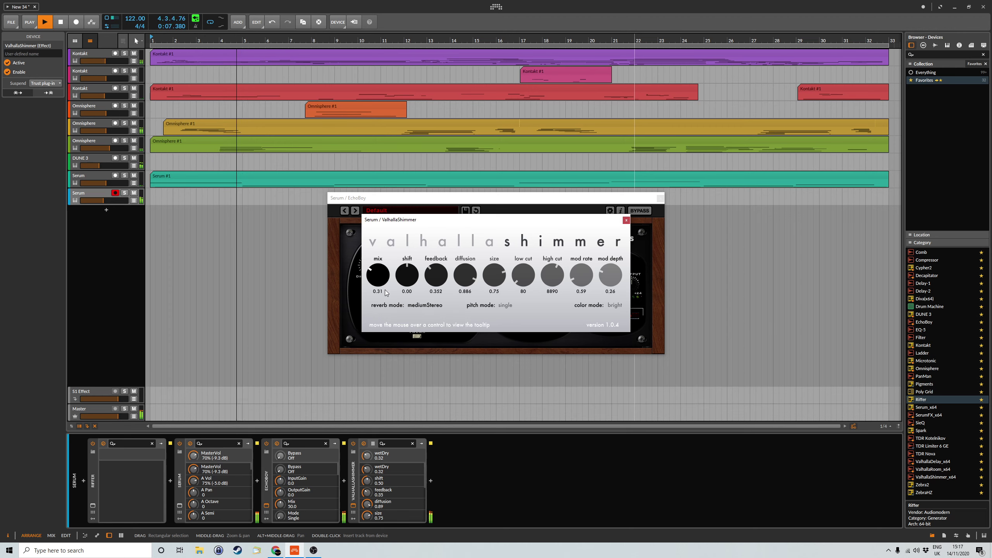
pyautogui.scroll(1, 386, 292)
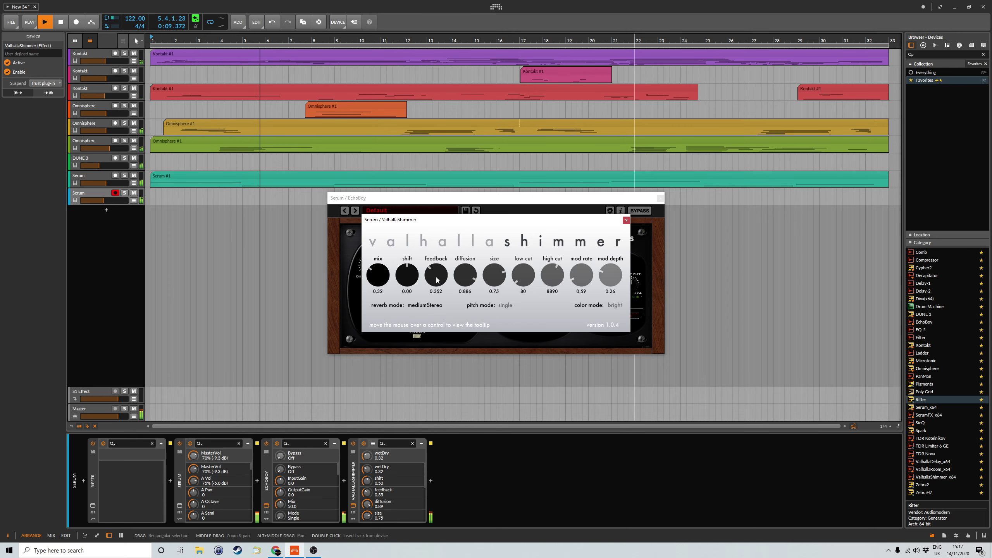
pyautogui.click(626, 221)
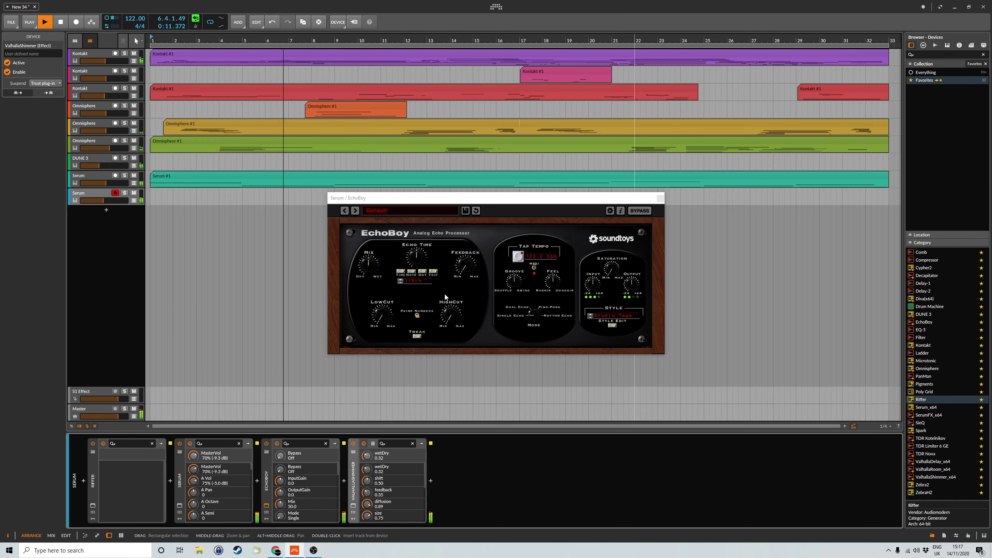
# Set EchoBoy's mix to 31.0, feedback to 0.81 and low cut to 0.18.
pyautogui.scroll(-3, 372, 267)
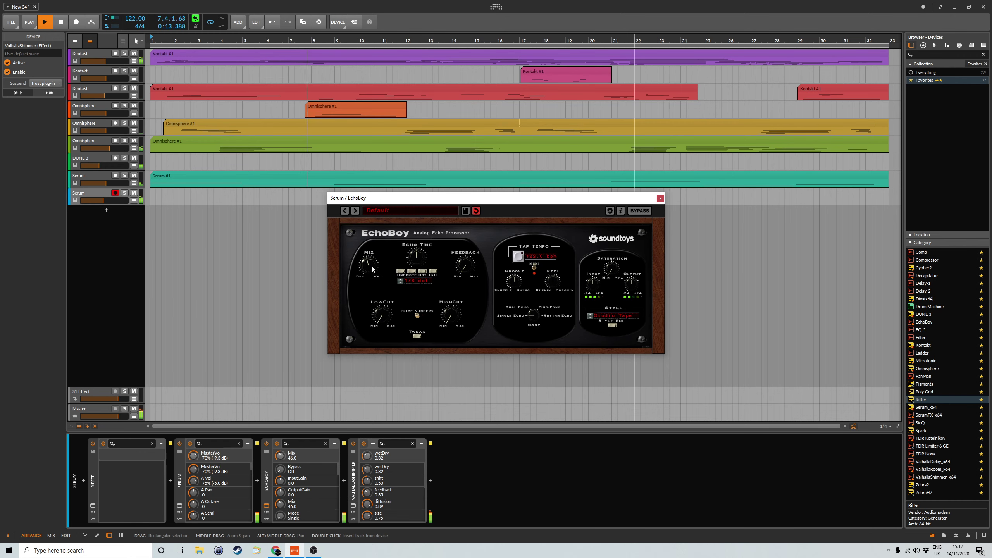
pyautogui.scroll(-6, 371, 267)
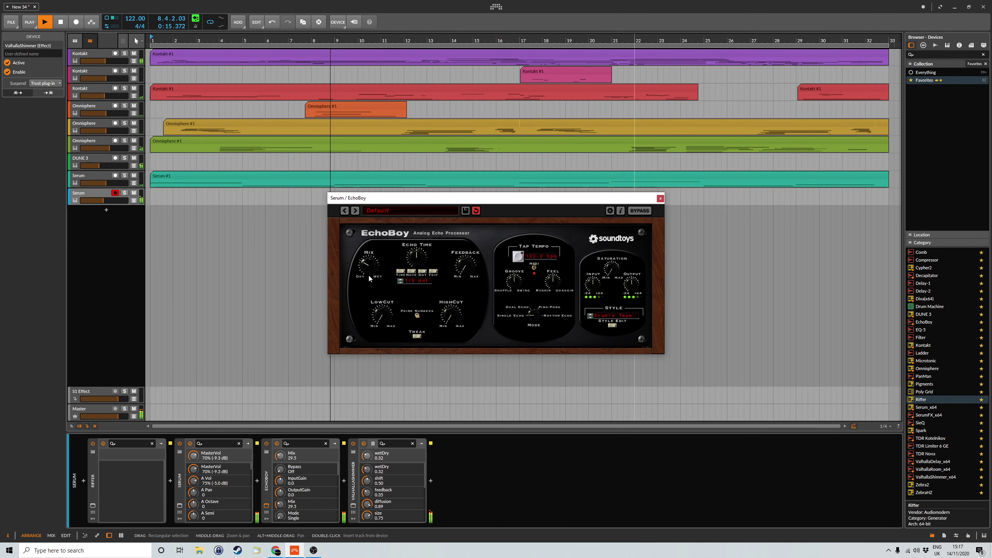
pyautogui.scroll(1, 369, 273)
pyautogui.moveTo(464, 266); pyautogui.dragTo(476, 244)
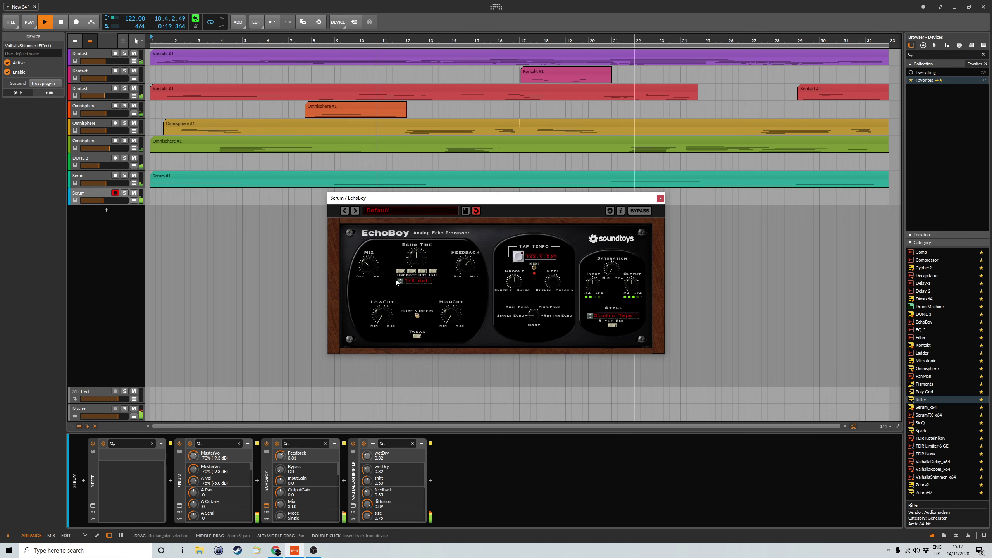
pyautogui.scroll(-1, 371, 265)
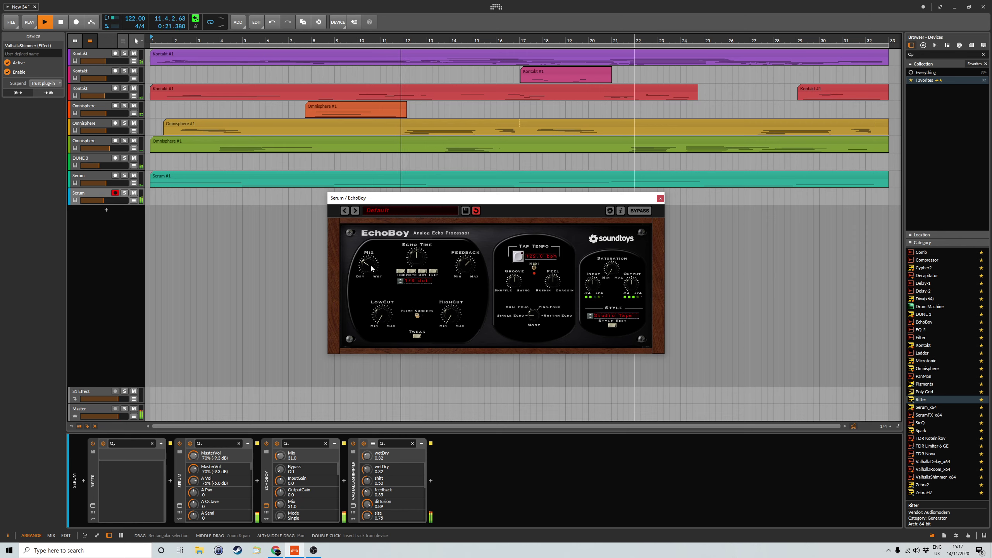
pyautogui.scroll(-3, 384, 315)
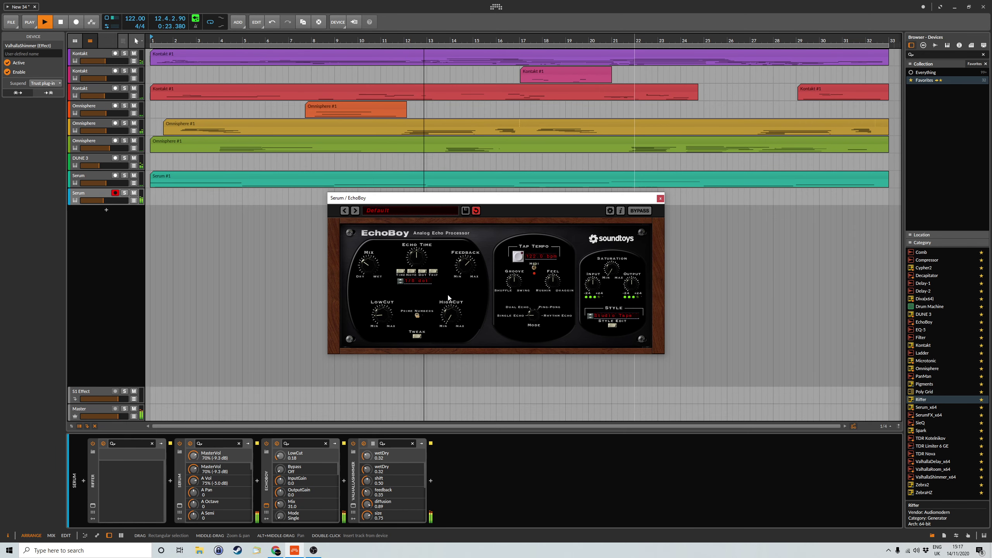
# Enable Serum's MG Low 12 filter and modulate its cutoff with Envelope 2, using 381 ms decay, 9.65% sustain and 1.05 s release.
pyautogui.click(659, 199)
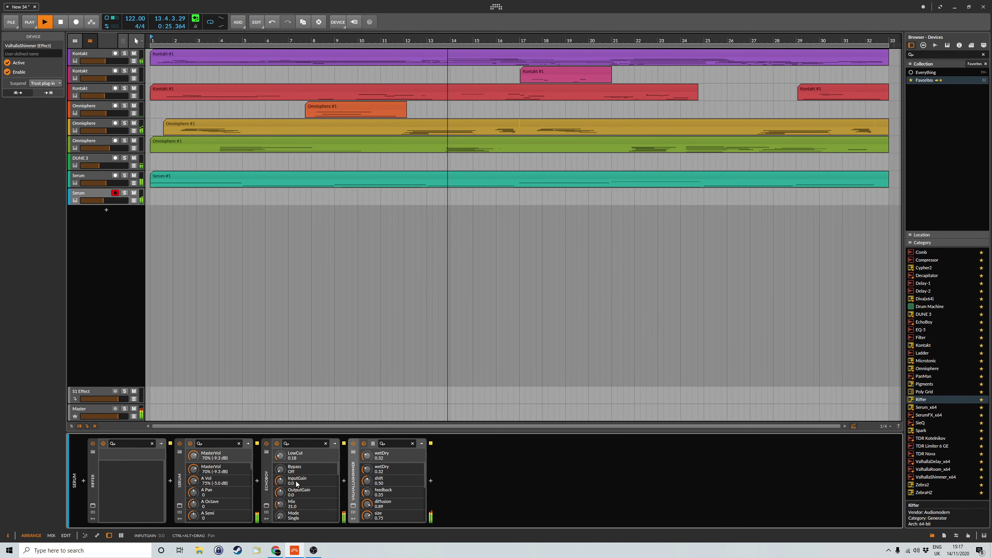
pyautogui.click(180, 507)
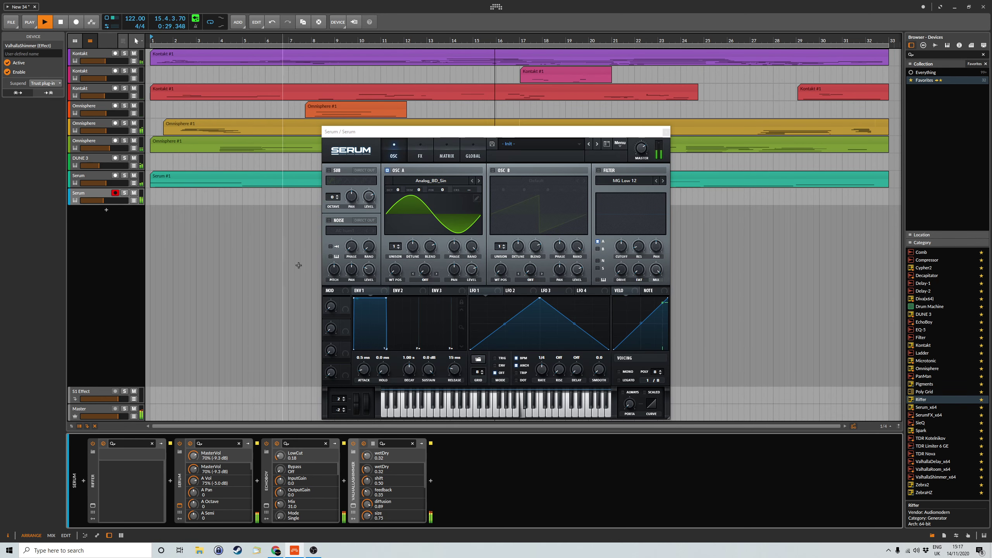
pyautogui.click(598, 171)
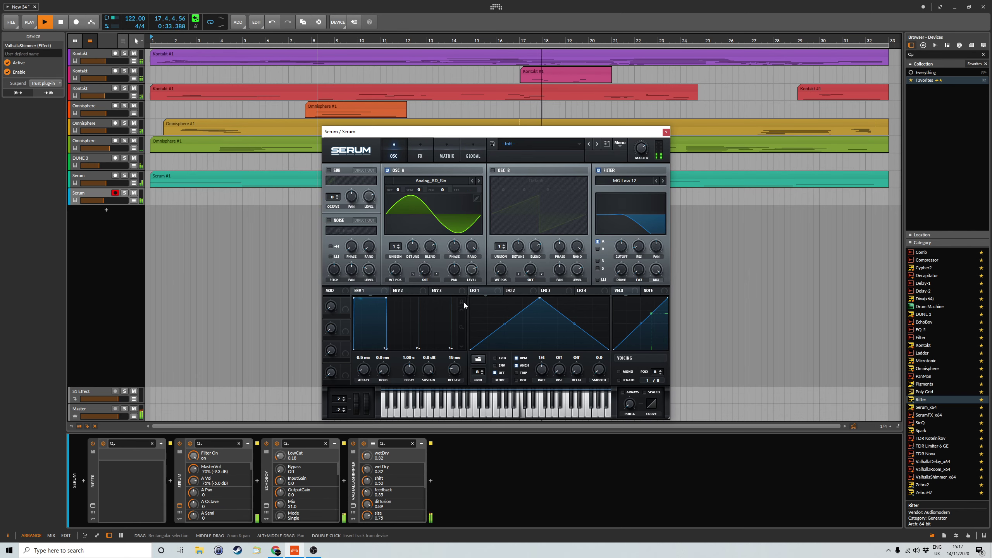
pyautogui.click(408, 291)
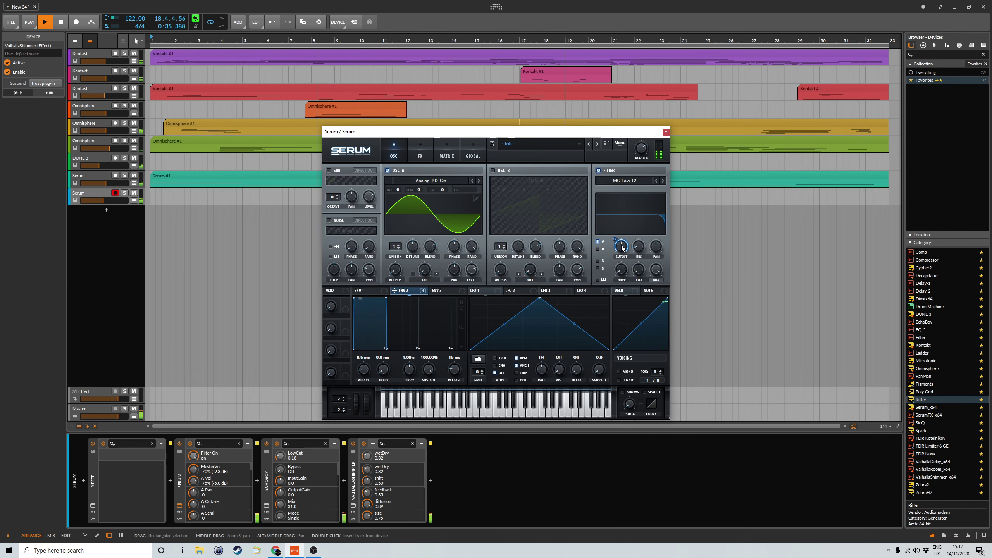
pyautogui.moveTo(627, 254)
pyautogui.mouseDown()
pyautogui.moveTo(615, 253)
pyautogui.moveTo(624, 251)
pyautogui.mouseUp()
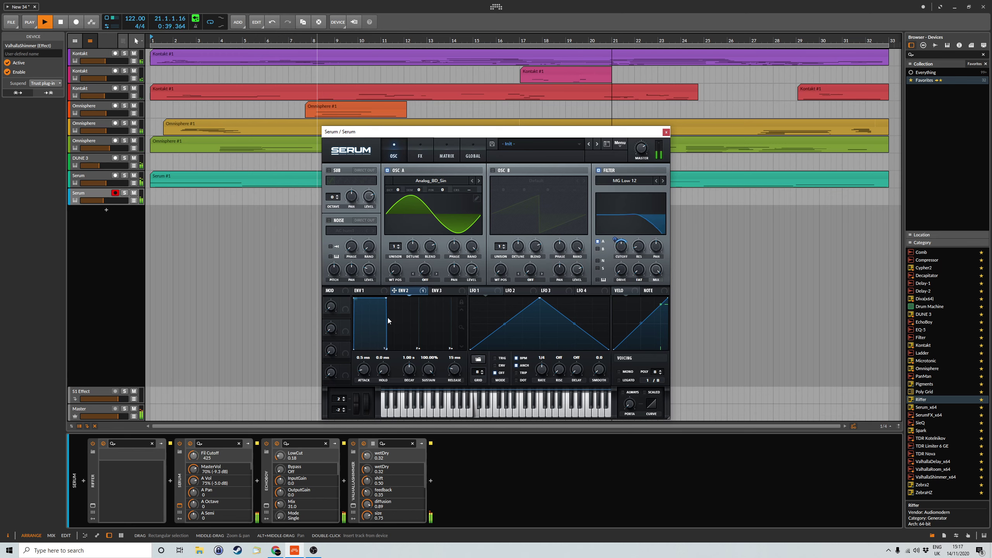
pyautogui.moveTo(387, 318); pyautogui.dragTo(459, 345)
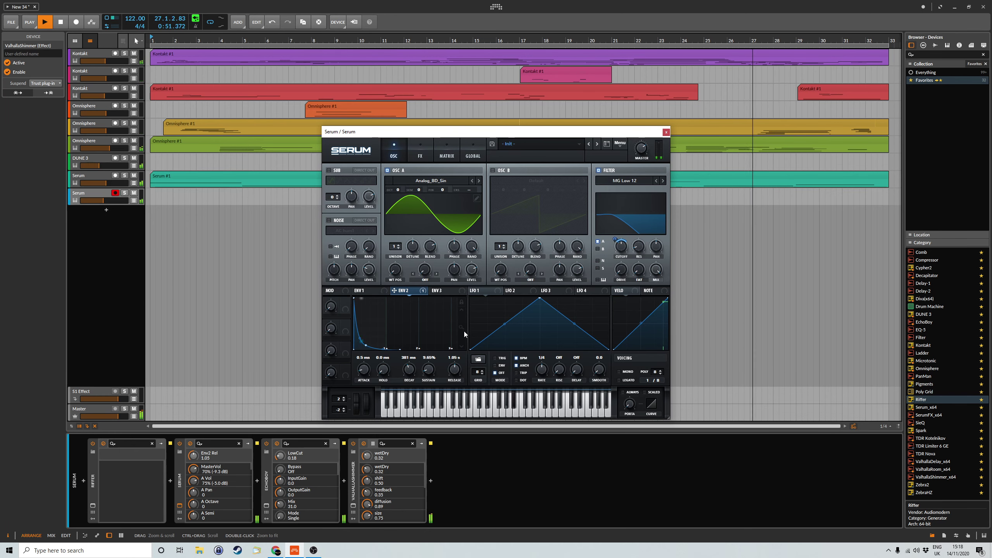
# Enable oscillator B through Serum's filter and set the filter's drive to 14% and fat to 32%.
pyautogui.click(492, 170)
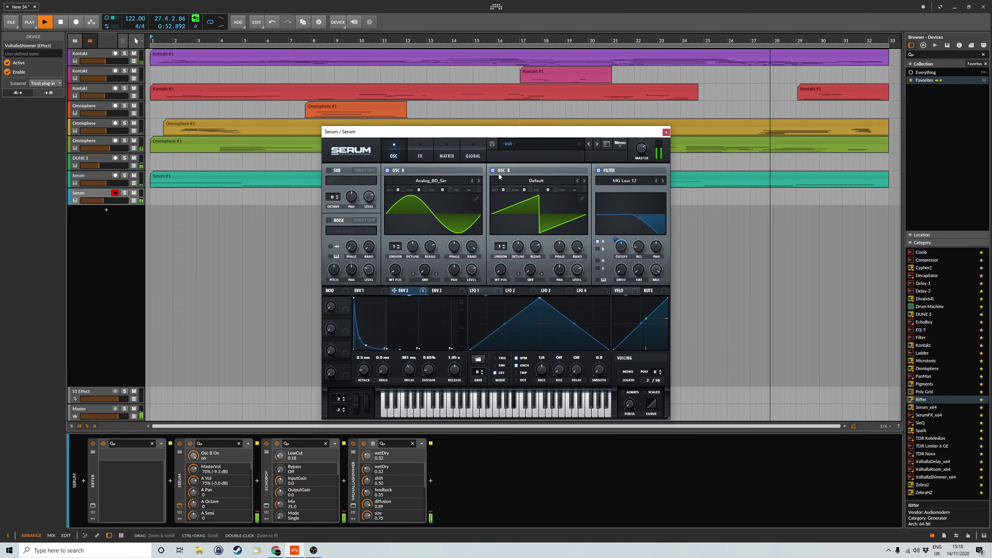
pyautogui.click(597, 249)
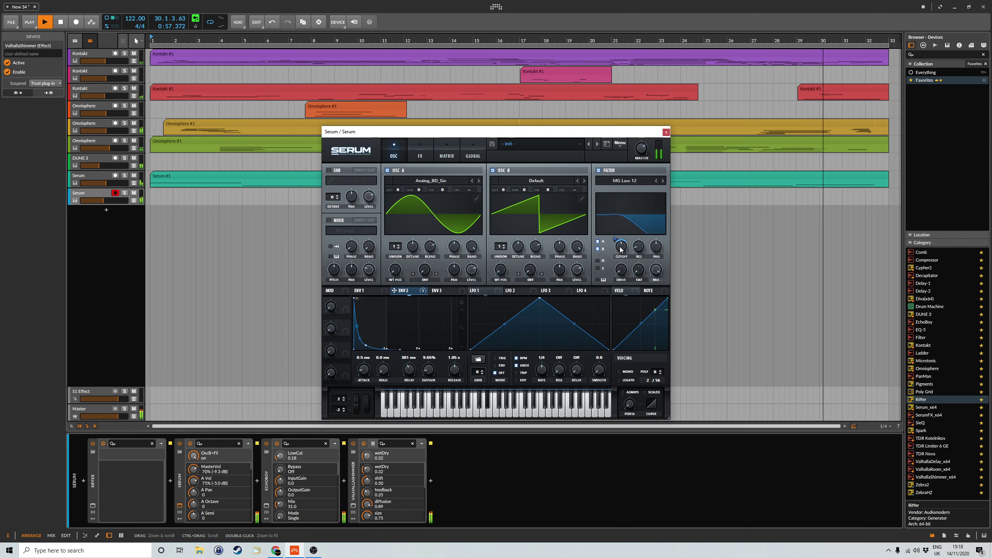
pyautogui.moveTo(623, 247)
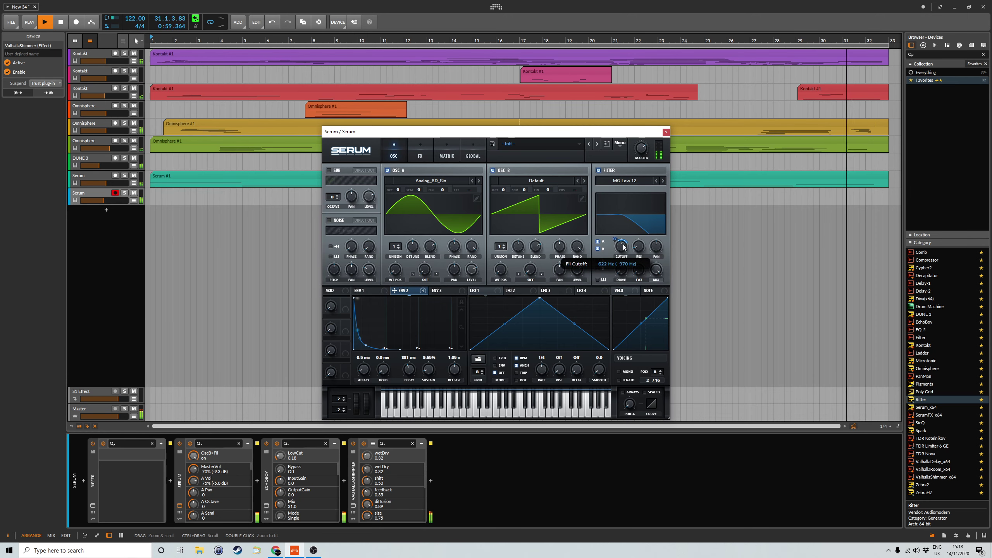
pyautogui.moveTo(629, 264)
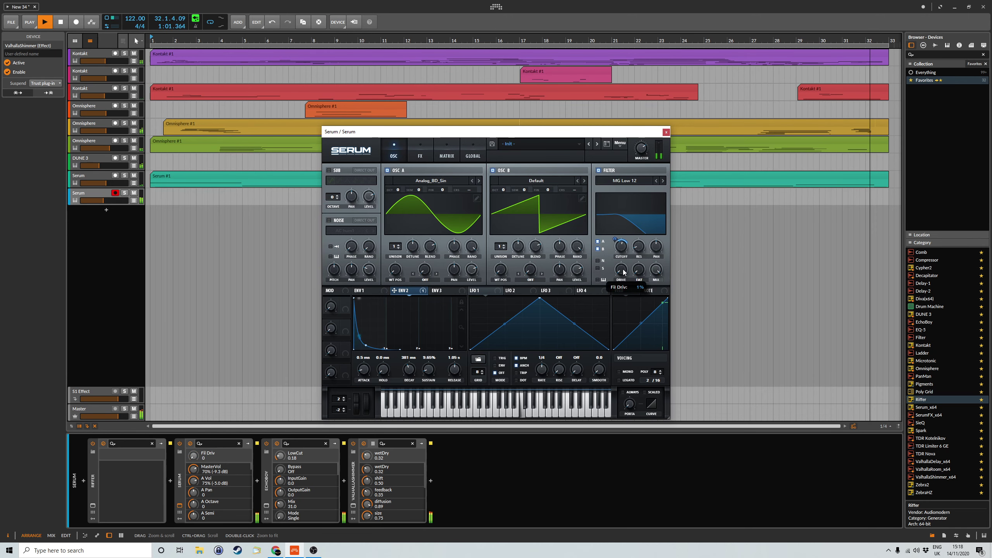
pyautogui.scroll(-2, 629, 265)
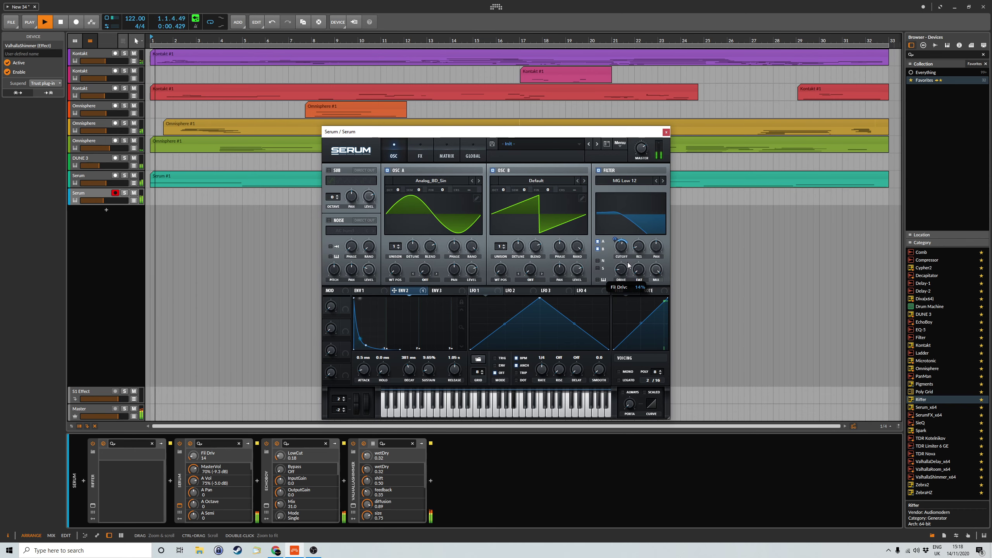
pyautogui.moveTo(639, 270); pyautogui.dragTo(649, 254)
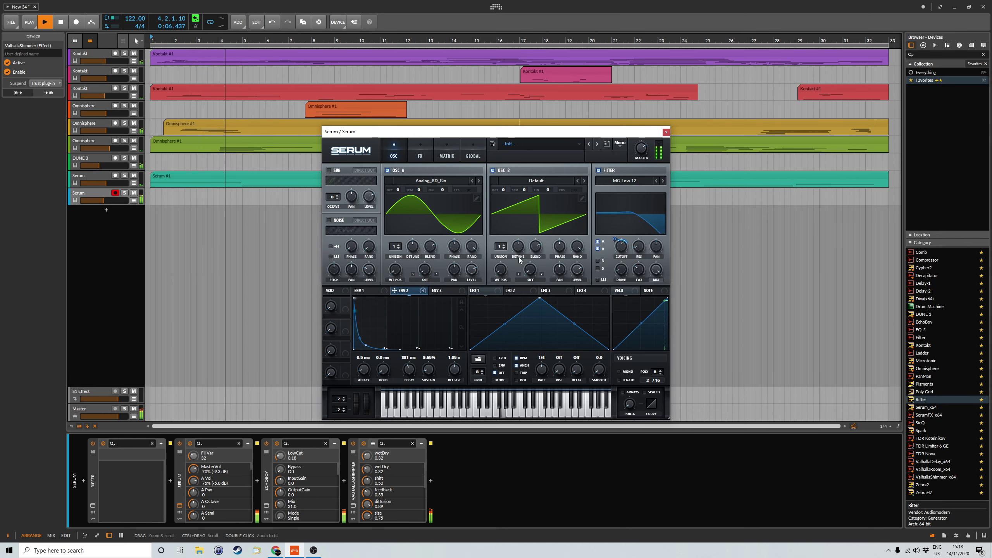
# Raise oscillator A by one octave and balance the oscillator levels at 64% for A and 66% for B.
pyautogui.moveTo(578, 270); pyautogui.dragTo(579, 287)
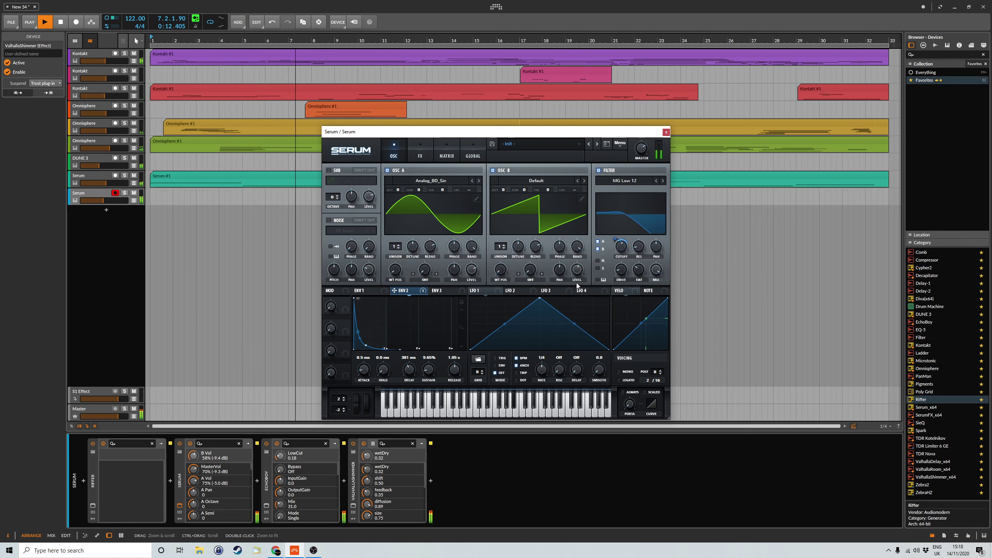
pyautogui.moveTo(398, 190)
pyautogui.mouseDown()
pyautogui.moveTo(397, 201)
pyautogui.moveTo(399, 179)
pyautogui.mouseUp()
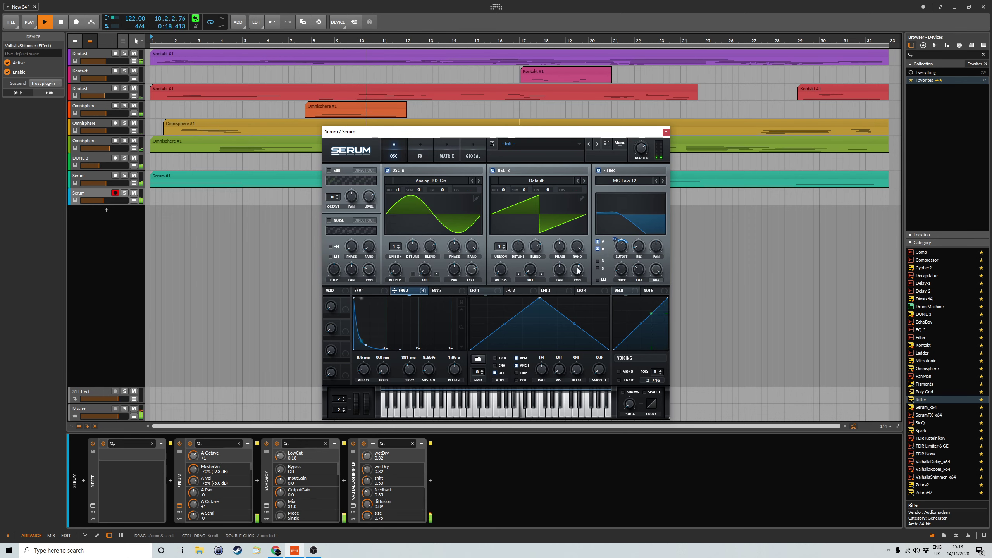
pyautogui.moveTo(578, 270); pyautogui.dragTo(581, 267)
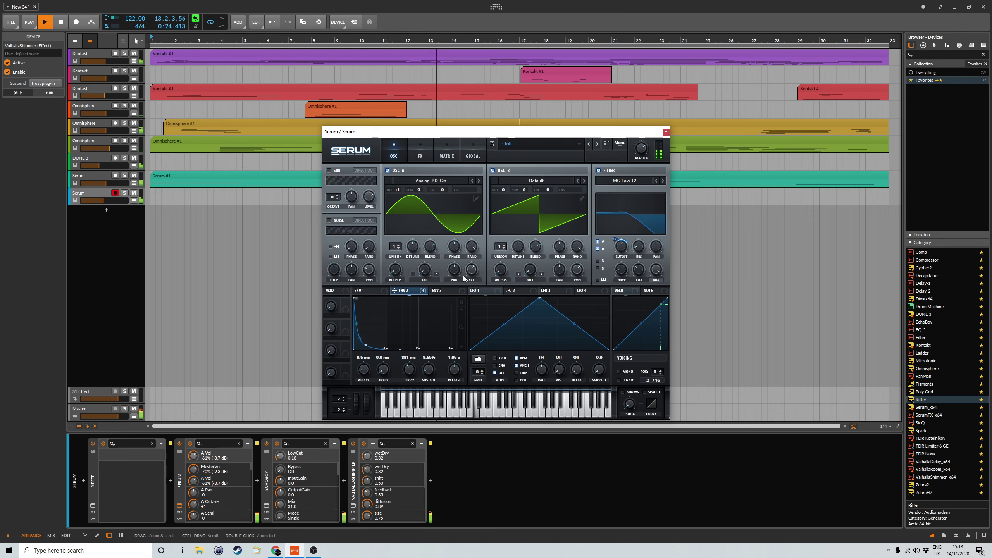
pyautogui.moveTo(473, 275); pyautogui.dragTo(474, 272)
pyautogui.moveTo(579, 273); pyautogui.dragTo(578, 271)
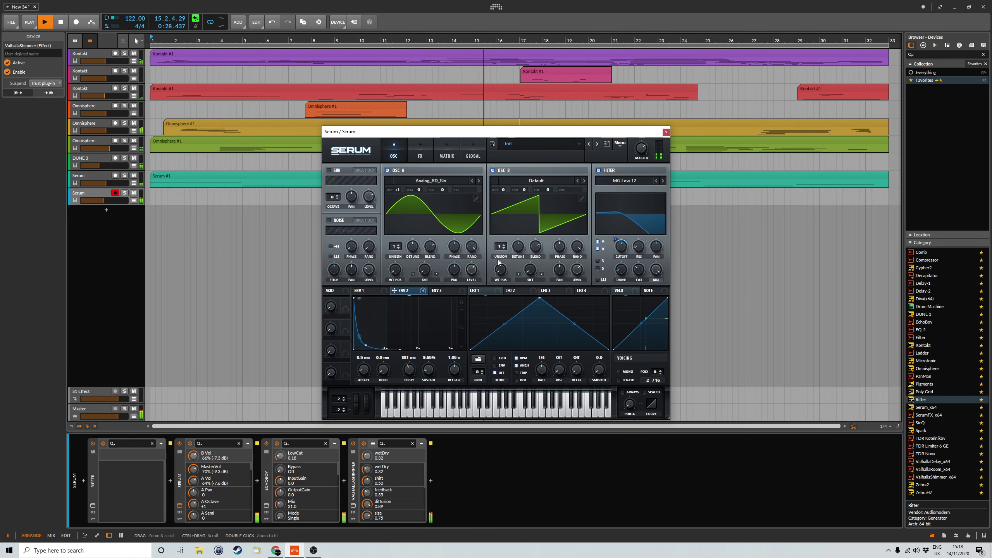
# Set both oscillators to 3 unison voices with a detune of 0.03.
pyautogui.moveTo(498, 246); pyautogui.dragTo(500, 239)
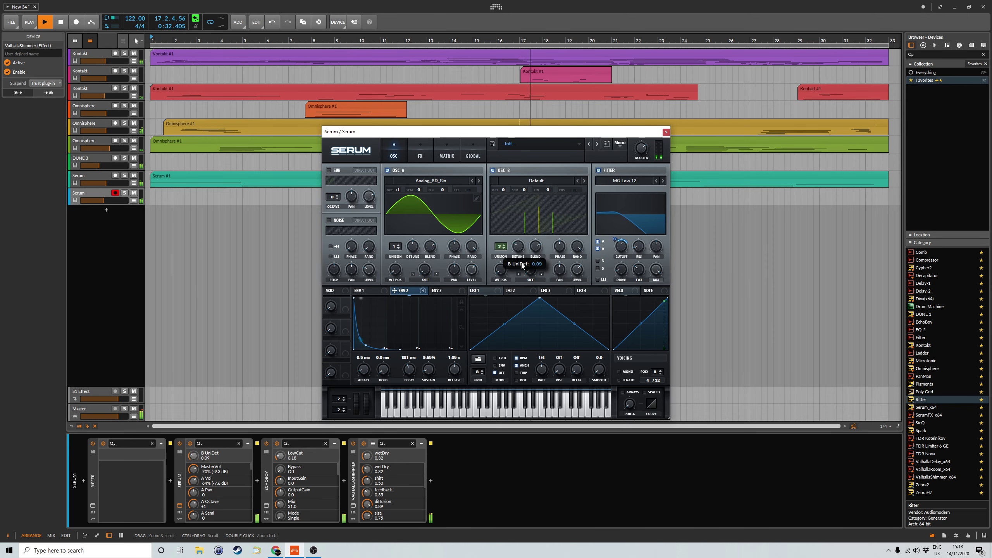
pyautogui.moveTo(521, 267); pyautogui.dragTo(522, 274)
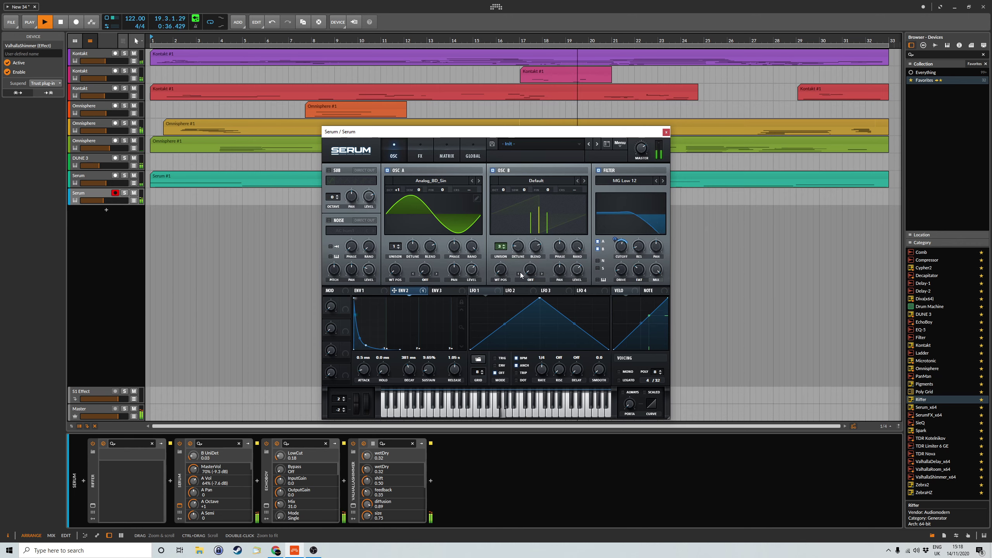
pyautogui.click(394, 245)
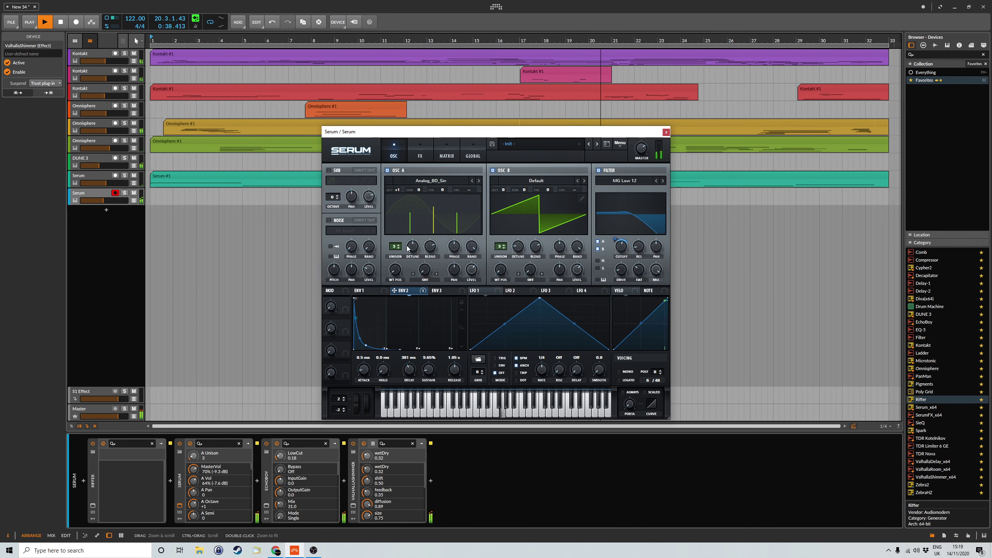
pyautogui.moveTo(408, 249); pyautogui.dragTo(414, 264)
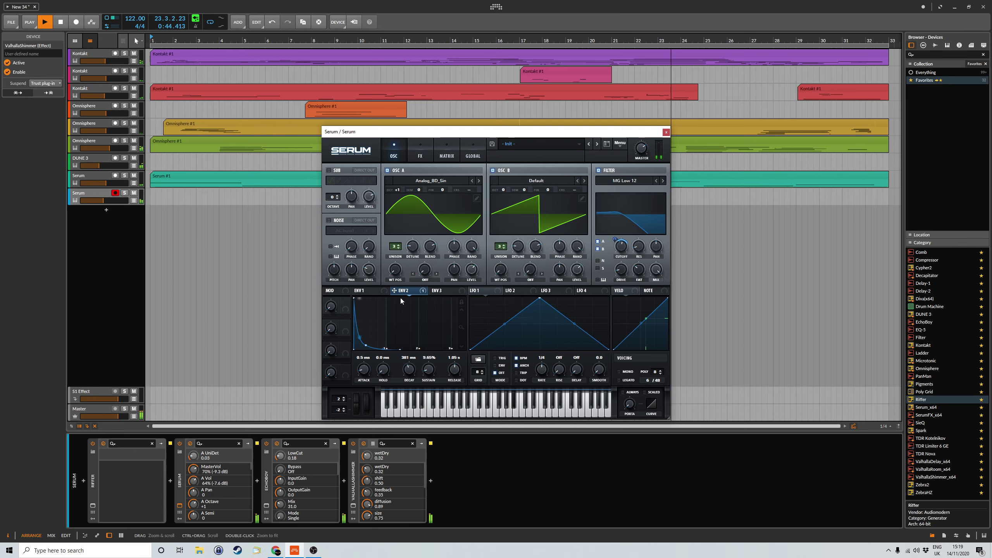
# Shorten Envelope 2's decay to 259 ms and close the Serum window.
pyautogui.moveTo(409, 369); pyautogui.dragTo(409, 373)
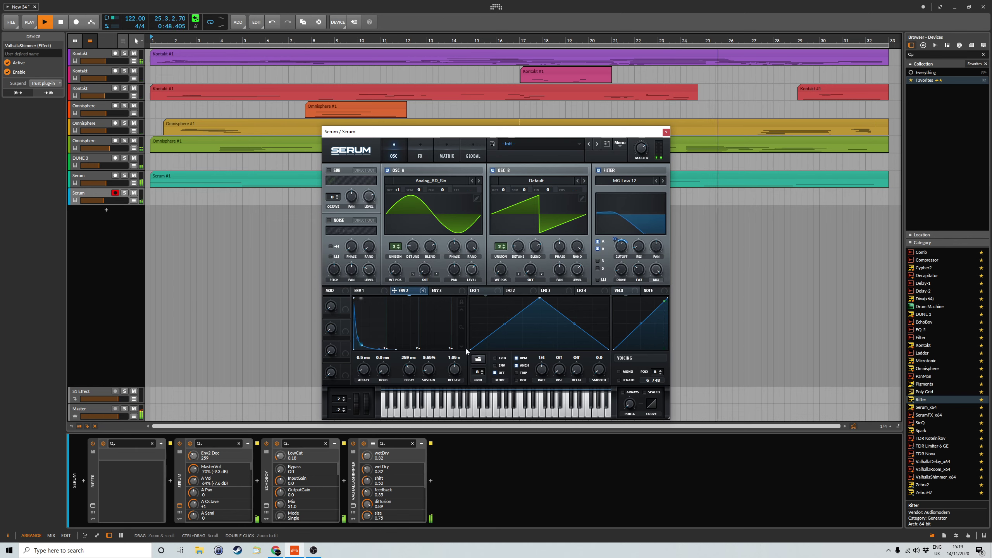
pyautogui.moveTo(623, 247)
pyautogui.mouseDown()
pyautogui.moveTo(627, 241)
pyautogui.moveTo(626, 250)
pyautogui.mouseUp()
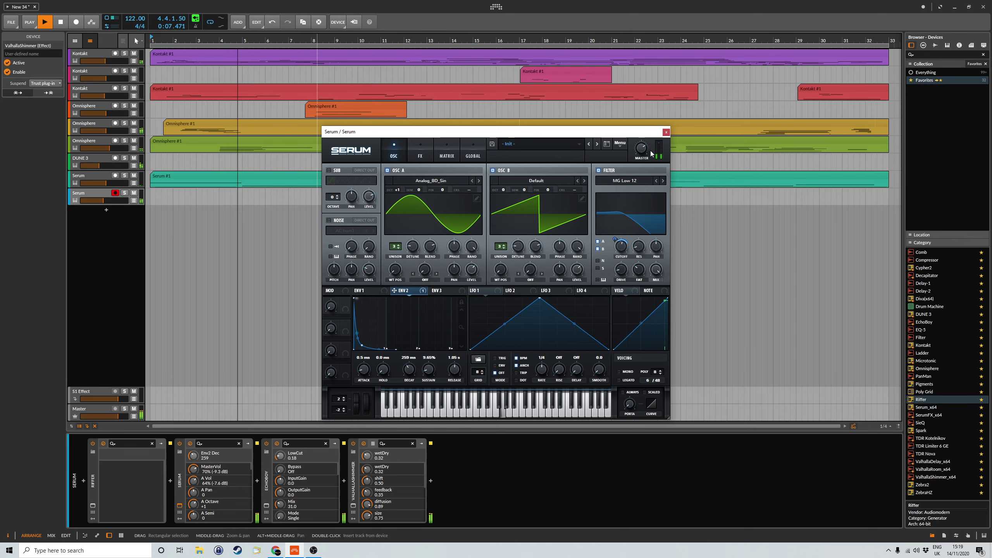
pyautogui.click(666, 132)
# Lower the new Serum track's volume to -14.7 dB and pan the track to the right.
pyautogui.click(79, 480)
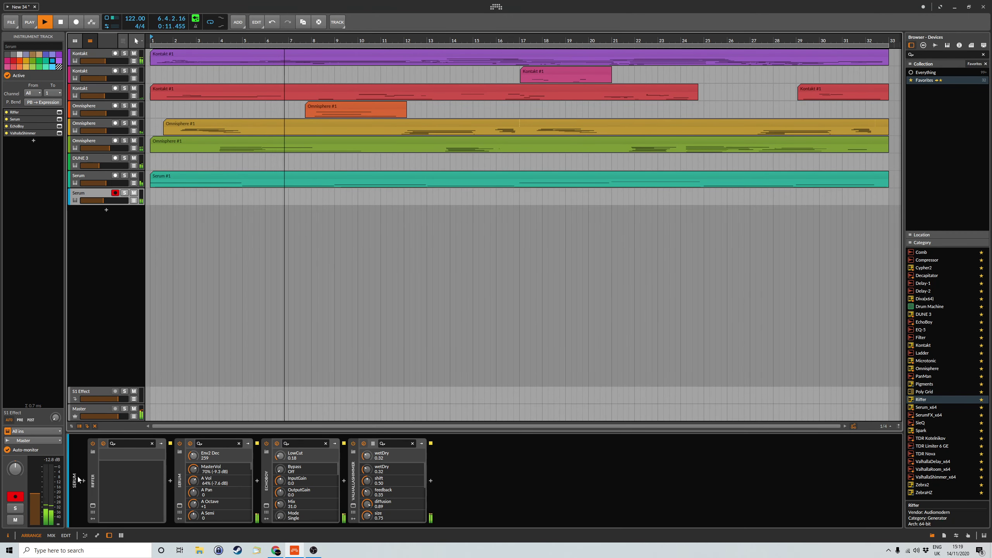
pyautogui.moveTo(42, 496); pyautogui.dragTo(42, 500)
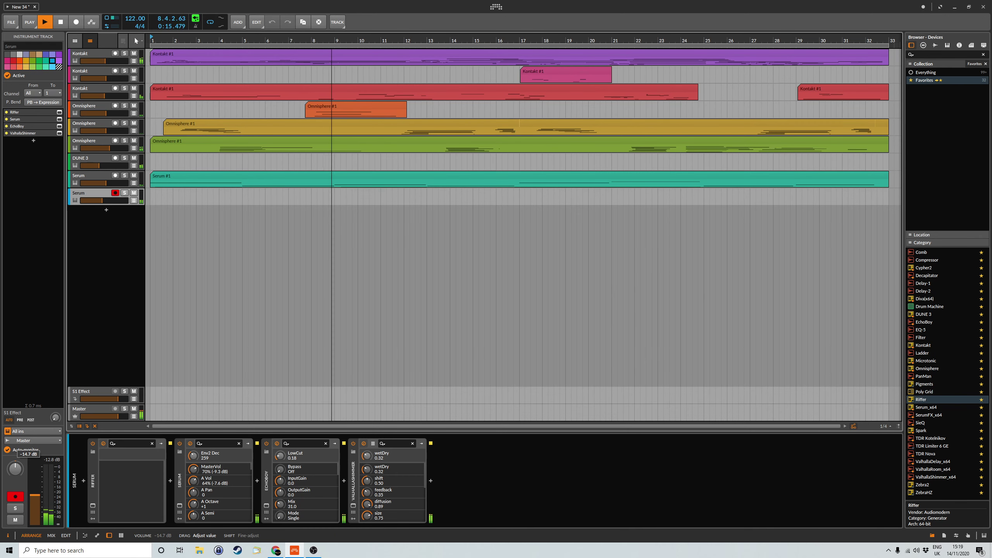
pyautogui.moveTo(16, 469); pyautogui.dragTo(15, 468)
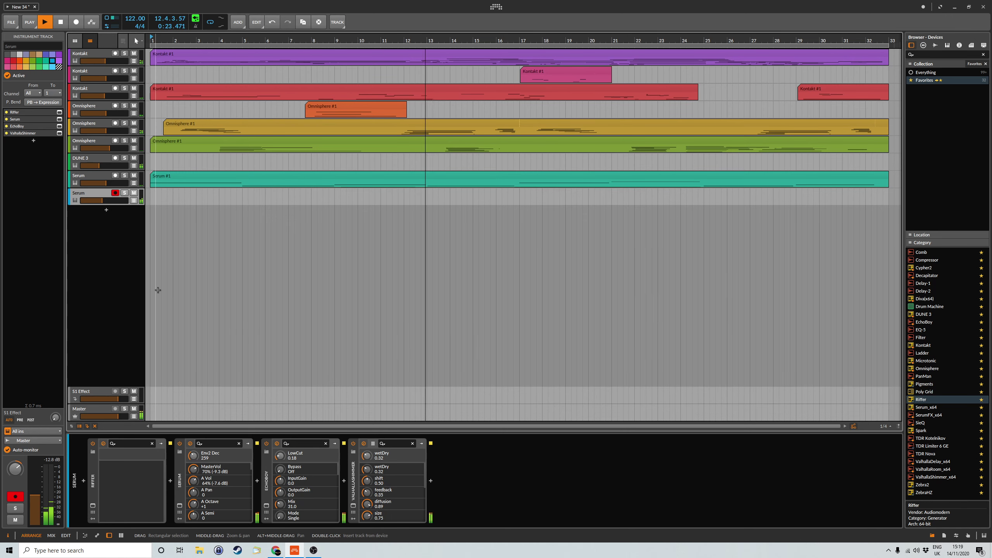
# Pan the DUNE 3 track to -31.0% and set its volume to -16.5 dB.
pyautogui.click(129, 169)
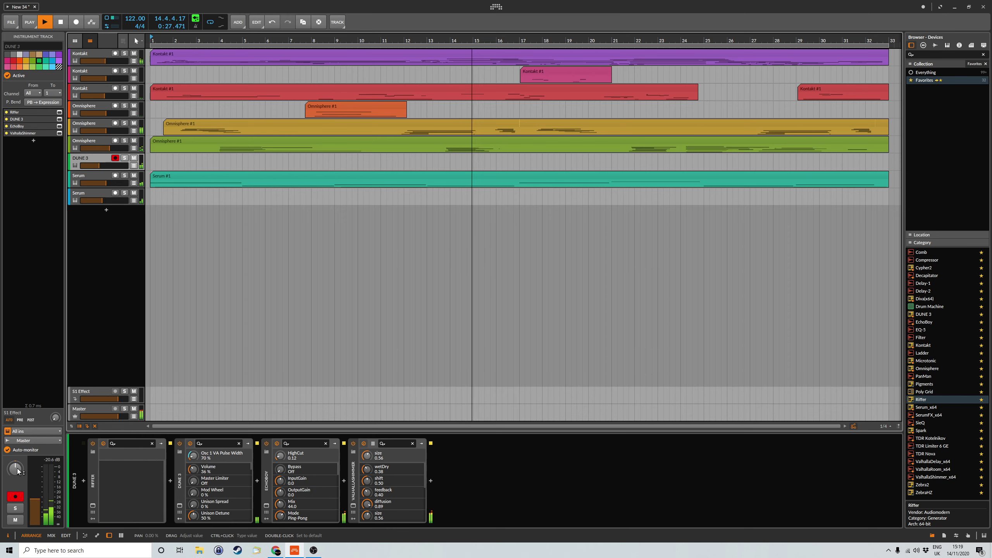
pyautogui.moveTo(18, 471); pyautogui.dragTo(18, 480)
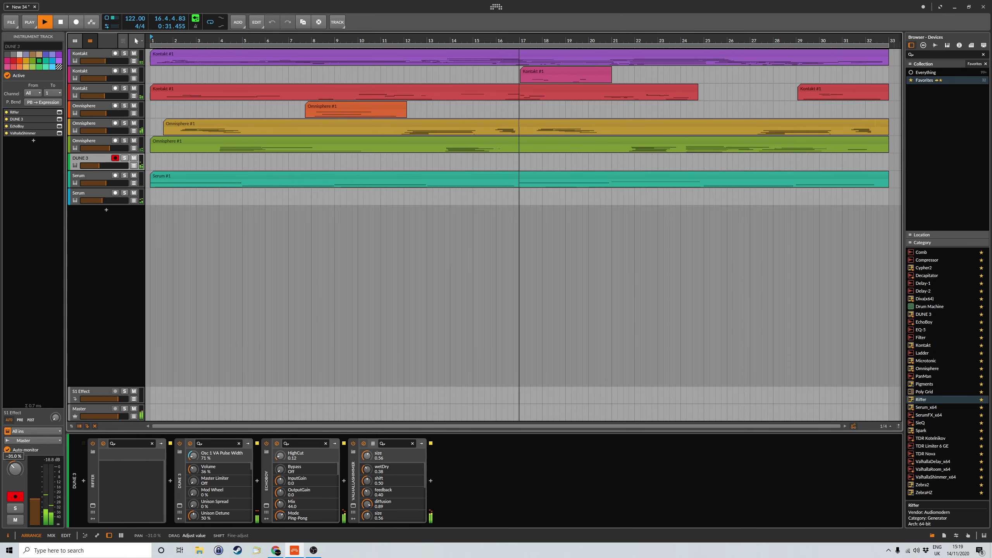
pyautogui.moveTo(34, 501); pyautogui.dragTo(15, 468)
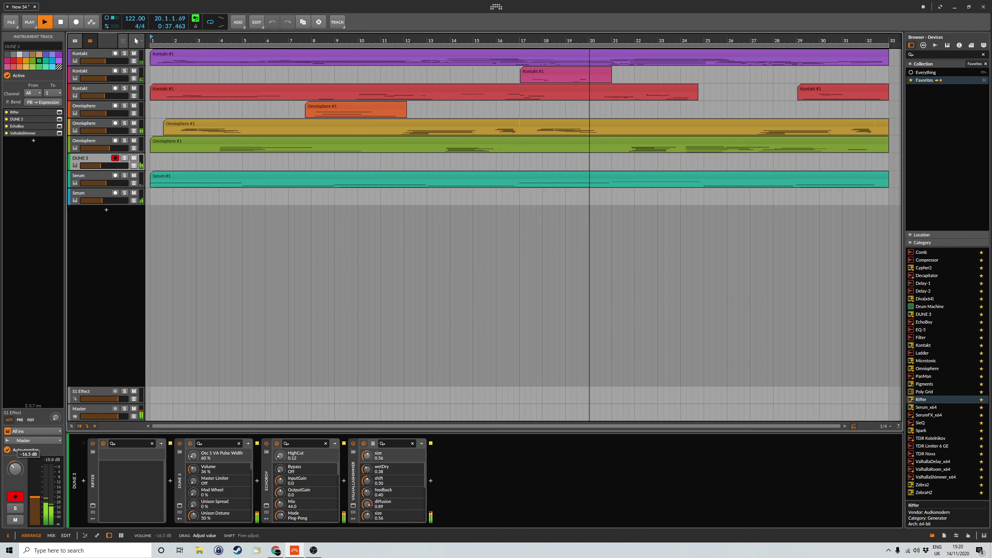
# Set the new Serum track's pan to 36.0% and fine-tune its volume.
pyautogui.click(89, 197)
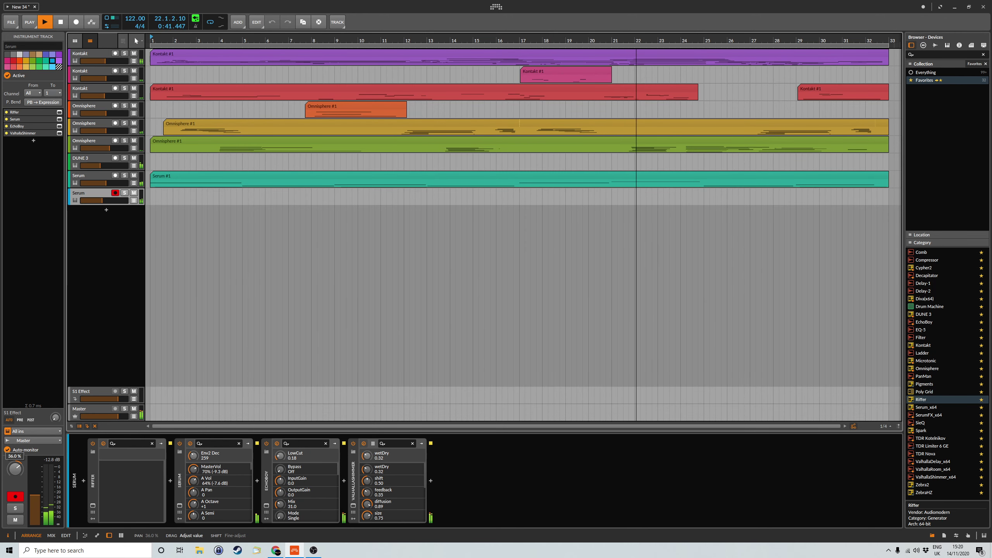
pyautogui.moveTo(33, 496); pyautogui.dragTo(33, 493)
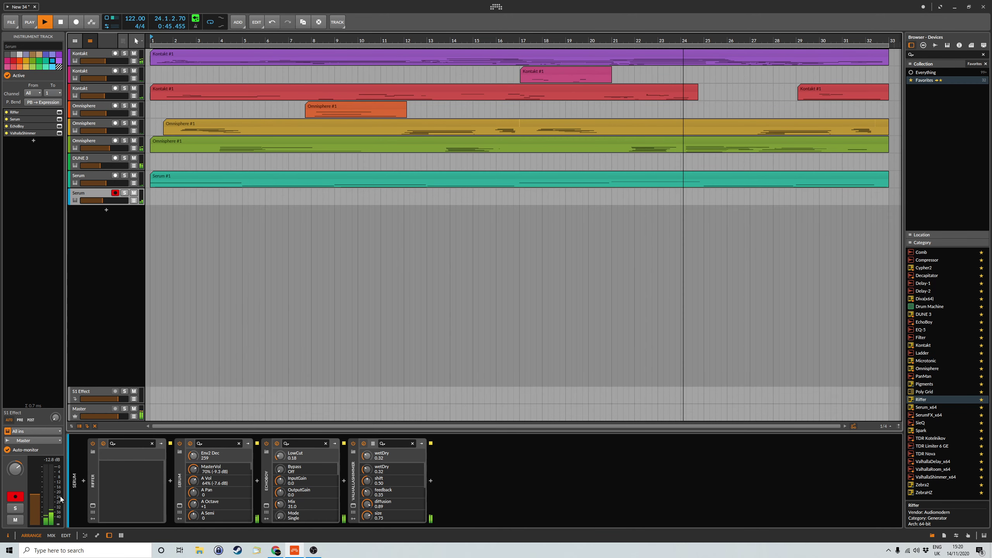
# Insert an EQ-5 between Serum and EchoBoy on the new Serum track.
pyautogui.click(170, 481)
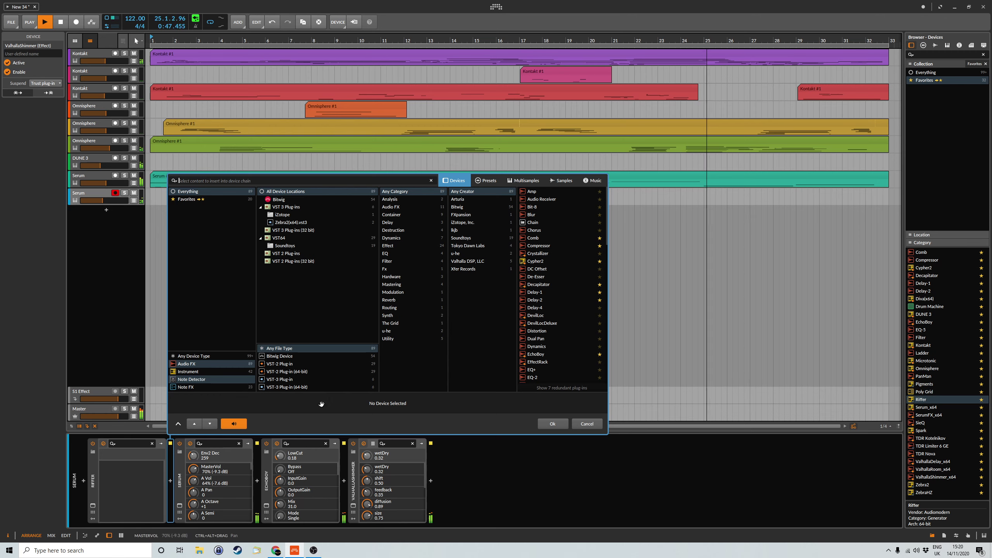
pyautogui.click(585, 423)
pyautogui.click(257, 481)
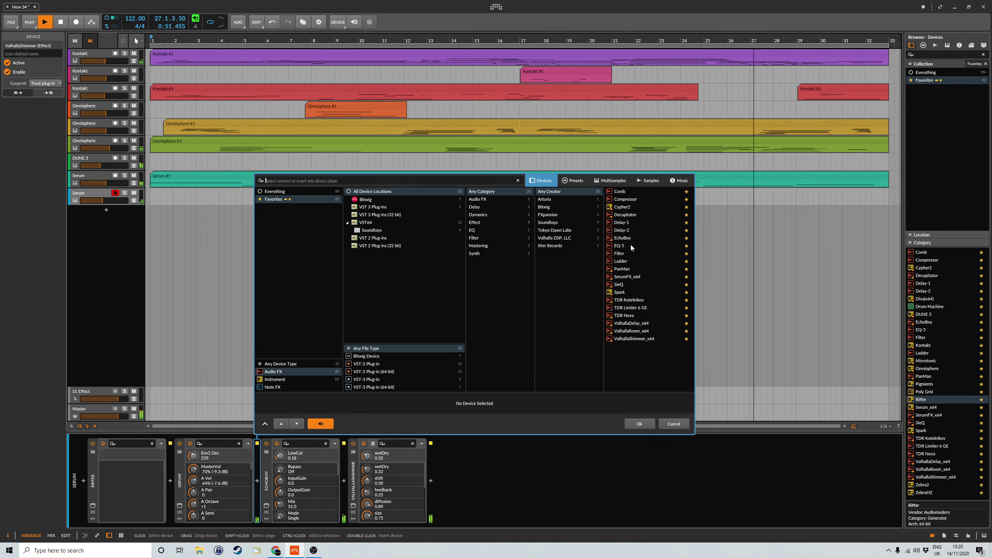
pyautogui.click(630, 245)
pyautogui.click(645, 424)
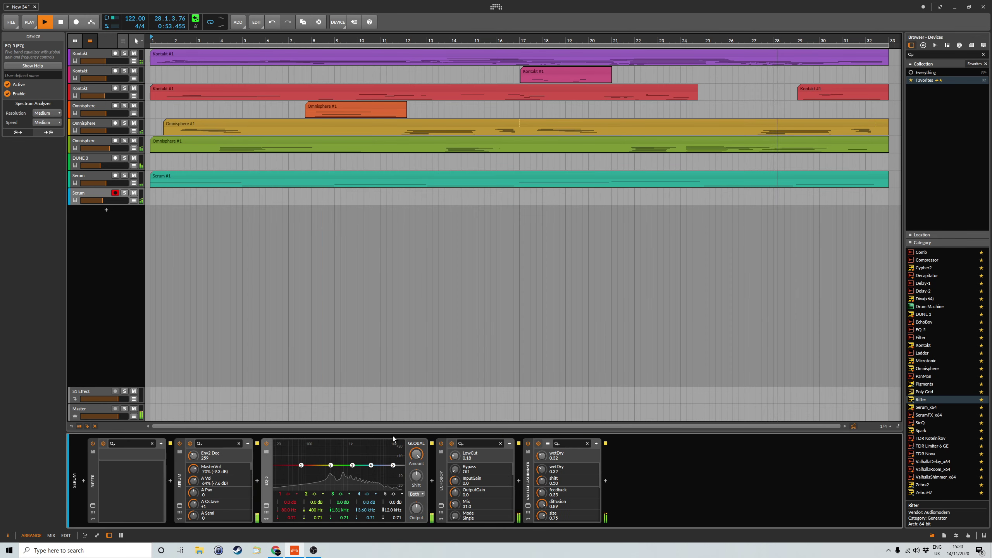
# Turn EQ-5 band 1 into a low cut at 319 Hz with Q 0.53 and boost band 4 by 5.8 dB around 6.6 kHz.
pyautogui.click(297, 494)
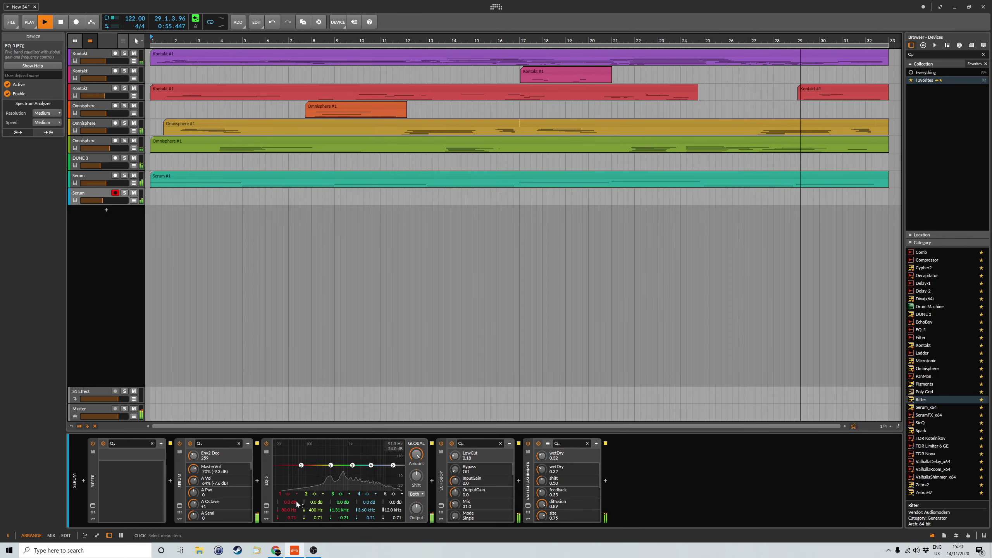
pyautogui.click(297, 504)
pyautogui.moveTo(301, 465); pyautogui.dragTo(382, 460)
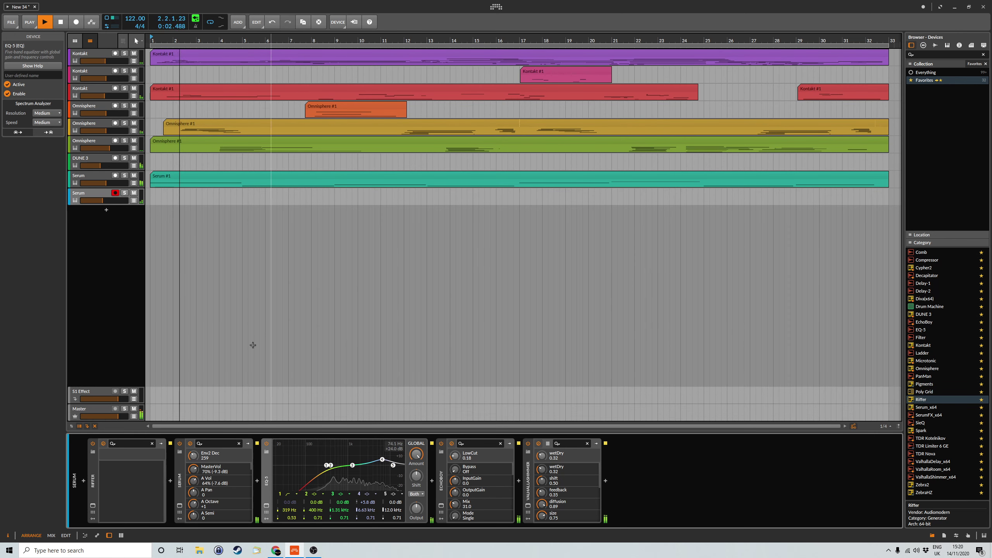
# Insert an EQ-5 between DUNE 3 and EchoBoy on the DUNE 3 track.
pyautogui.press('Up')
pyautogui.press('Up')
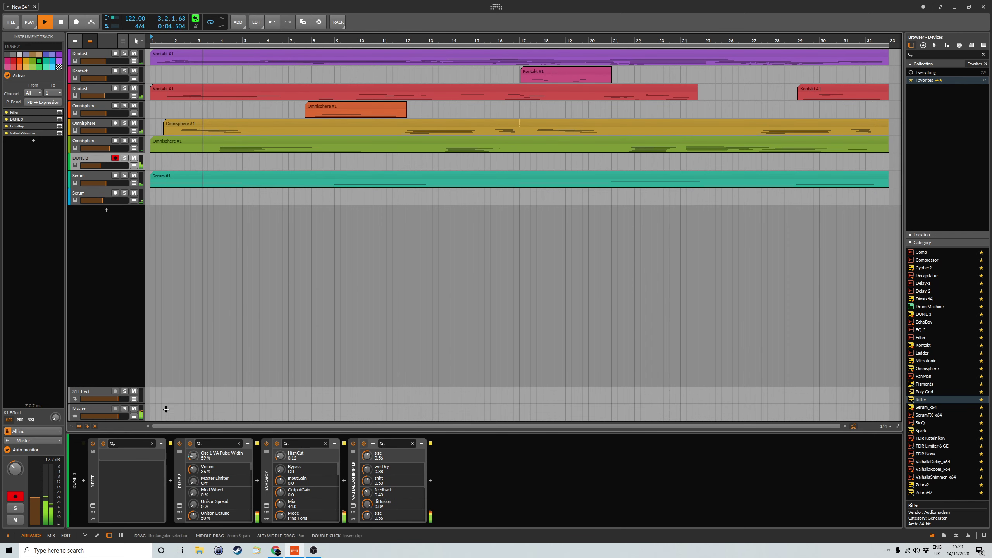
pyautogui.click(257, 481)
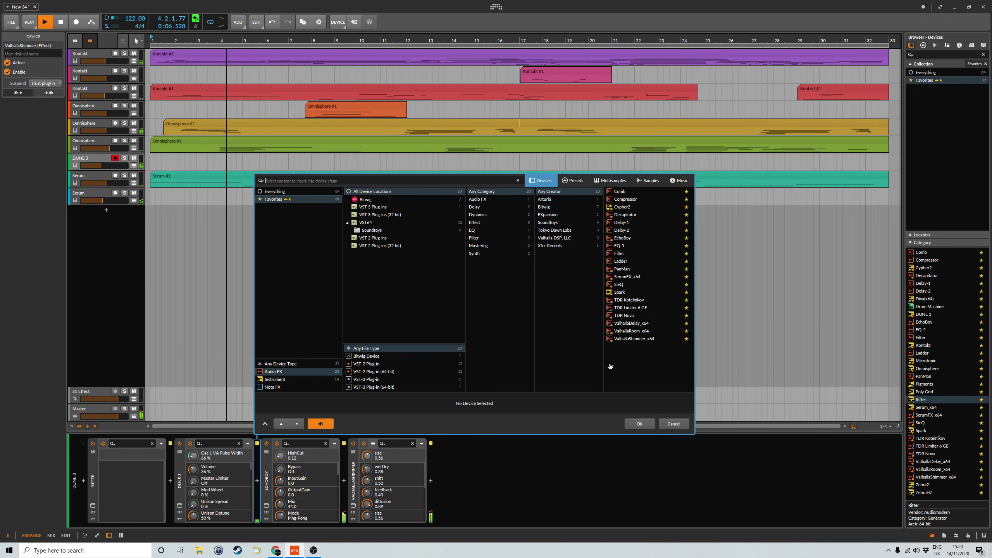
pyautogui.click(624, 246)
pyautogui.click(649, 423)
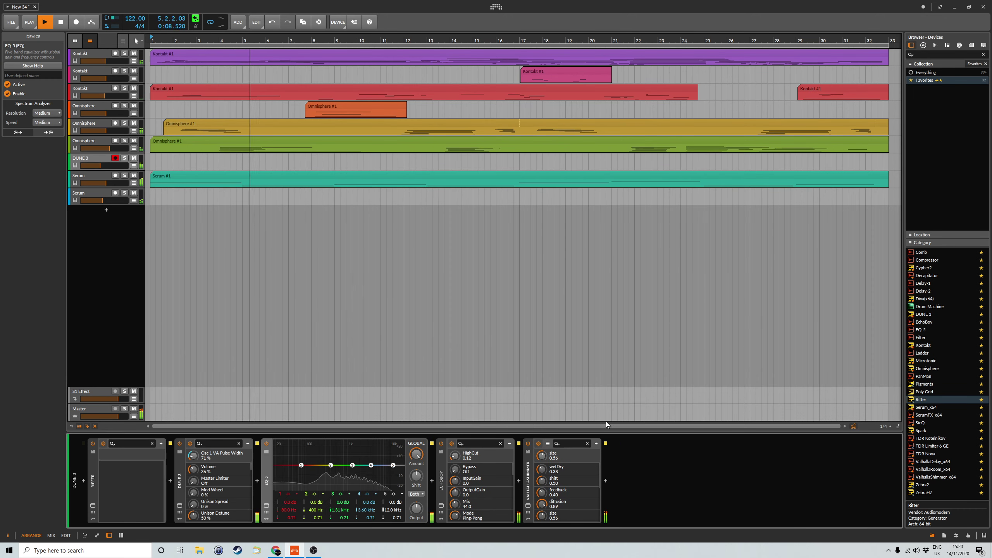
# Change the DUNE 3 track's EQ-5 band 1 to a 2-pole high-pass at 230 Hz with Q 0.64.
pyautogui.click(299, 492)
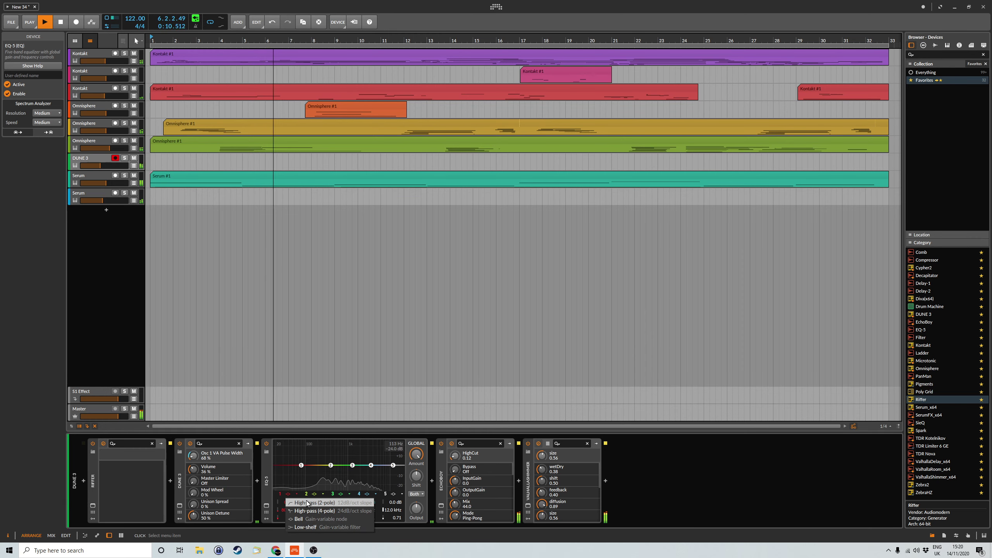
pyautogui.click(303, 505)
pyautogui.moveTo(302, 469); pyautogui.dragTo(320, 466)
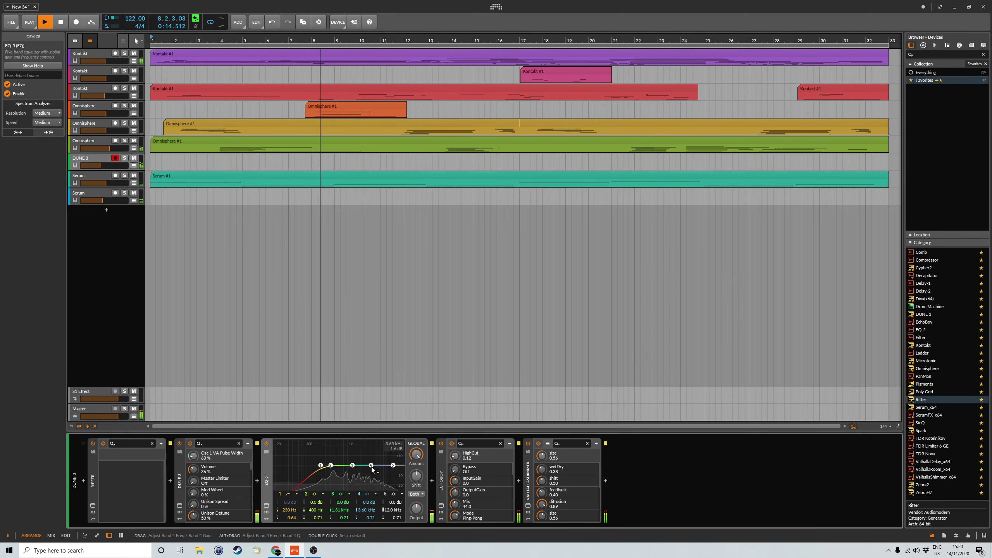
# Boost EQ-5 band 3 by 4.0 dB at 1.51 kHz and turn band 5 into a high cut at 5.64 kHz with Q 0.79.
pyautogui.moveTo(353, 465); pyautogui.dragTo(379, 464)
pyautogui.click(393, 495)
pyautogui.click(398, 518)
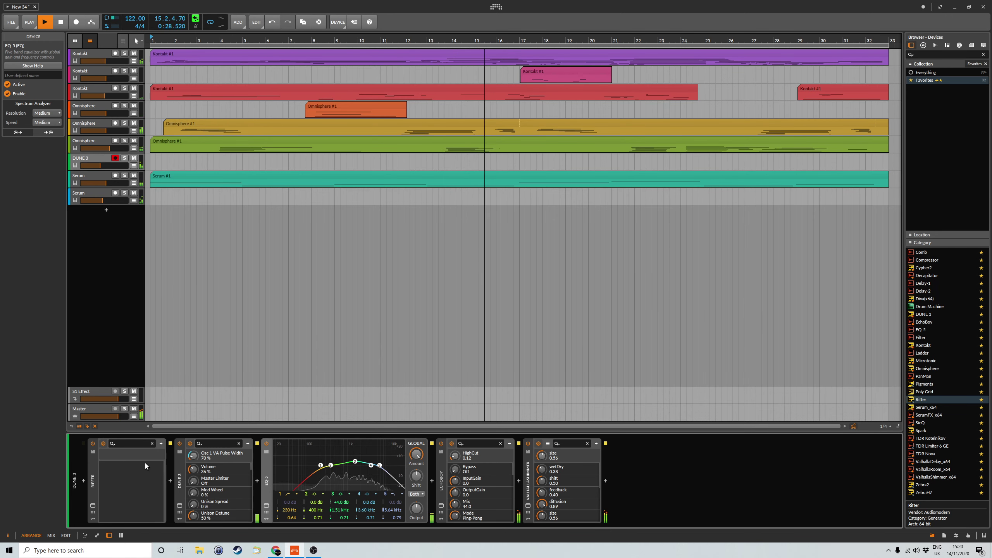
# Pan the DUNE 3 track to -43.0% and readjust the panning of the new Serum track.
pyautogui.click(94, 169)
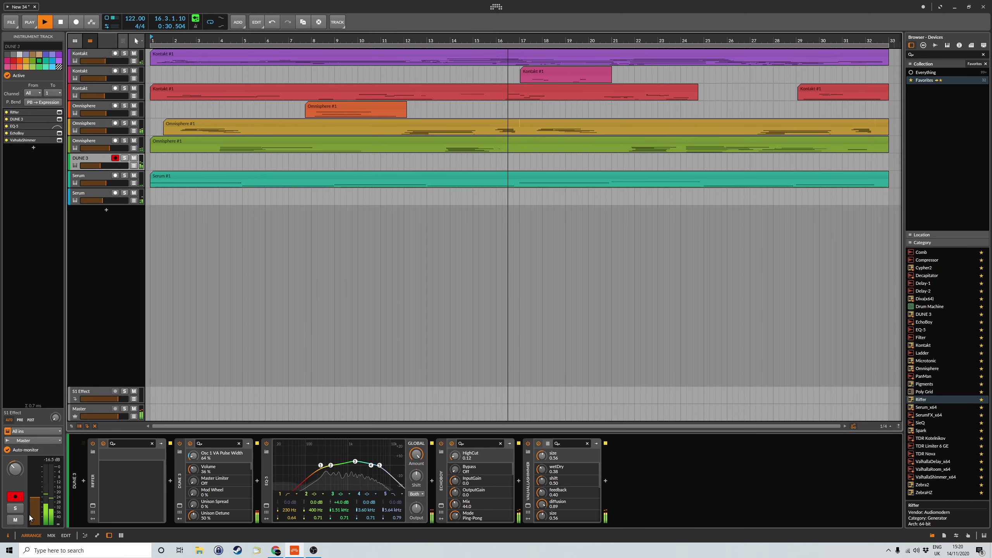
pyautogui.moveTo(15, 469); pyautogui.dragTo(15, 471)
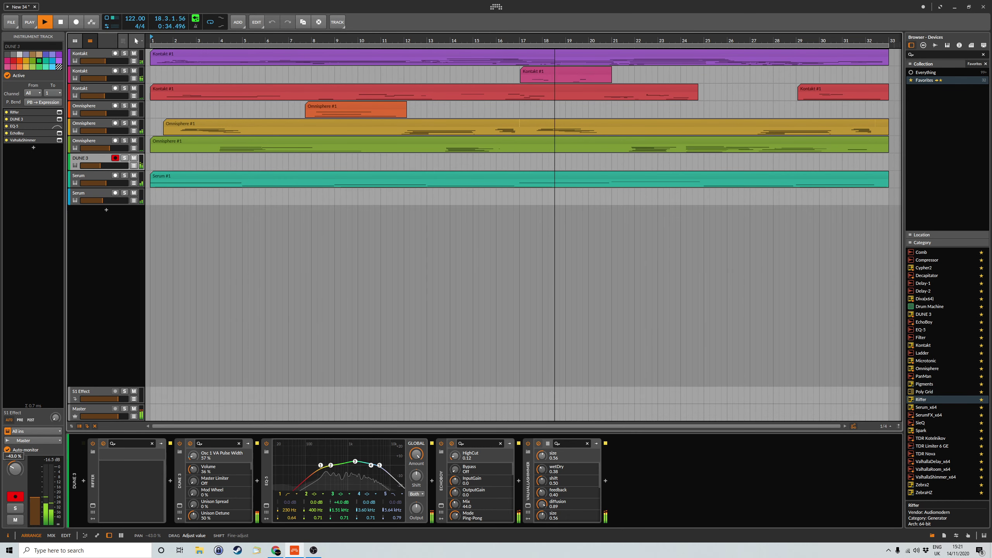
pyautogui.click(95, 195)
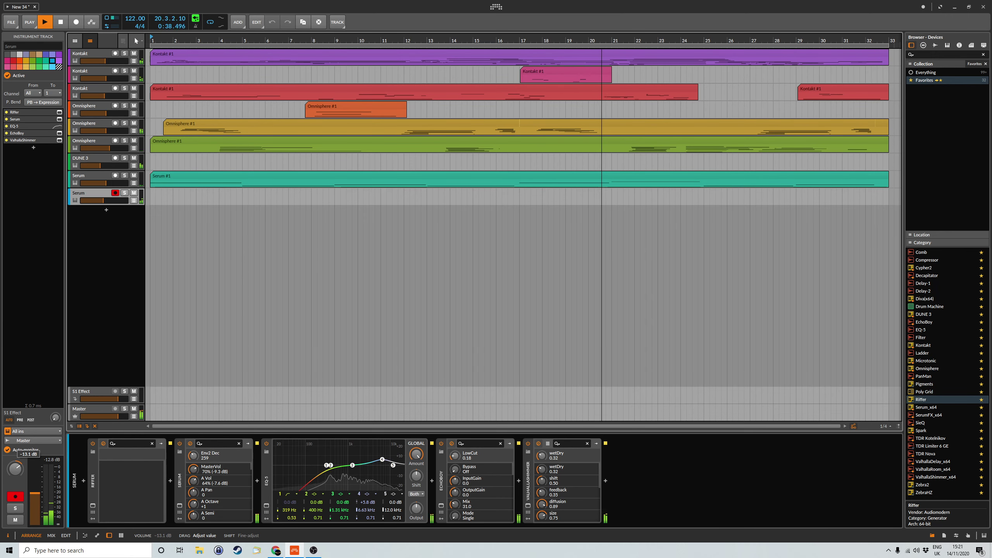
pyautogui.moveTo(15, 469); pyautogui.dragTo(15, 466)
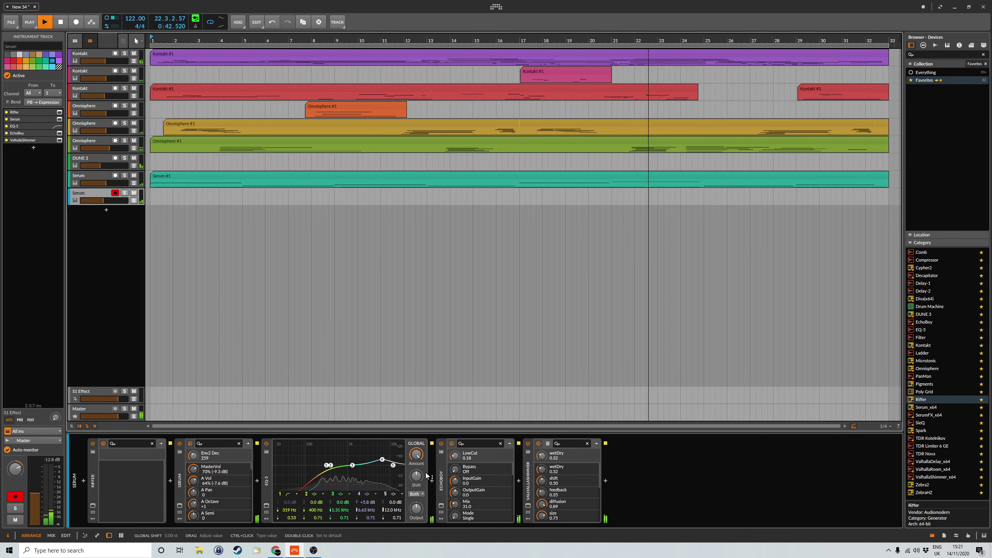
# Set EchoBoy's mix to 43.5 and feedback to 0.88 on the new Serum track.
pyautogui.click(442, 506)
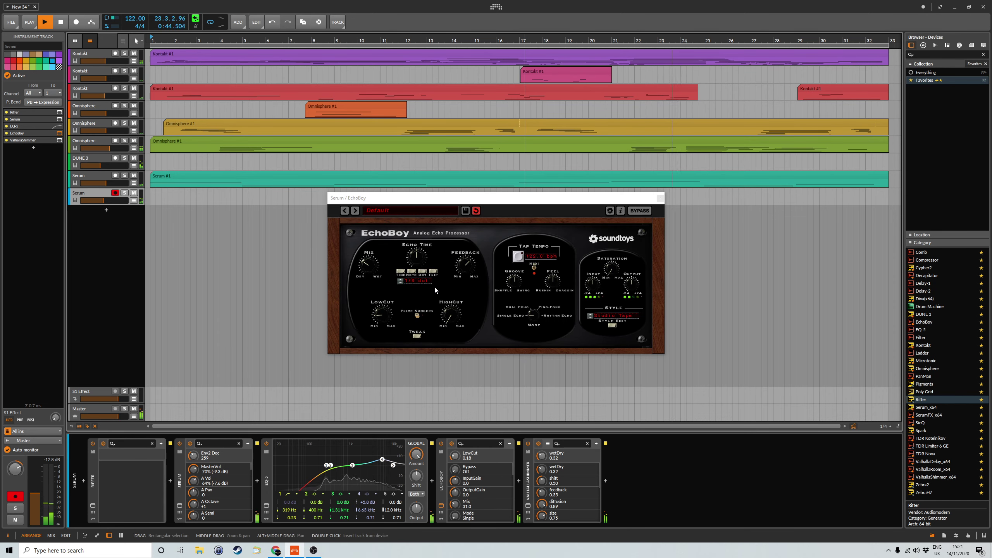
pyautogui.moveTo(377, 262); pyautogui.dragTo(377, 258)
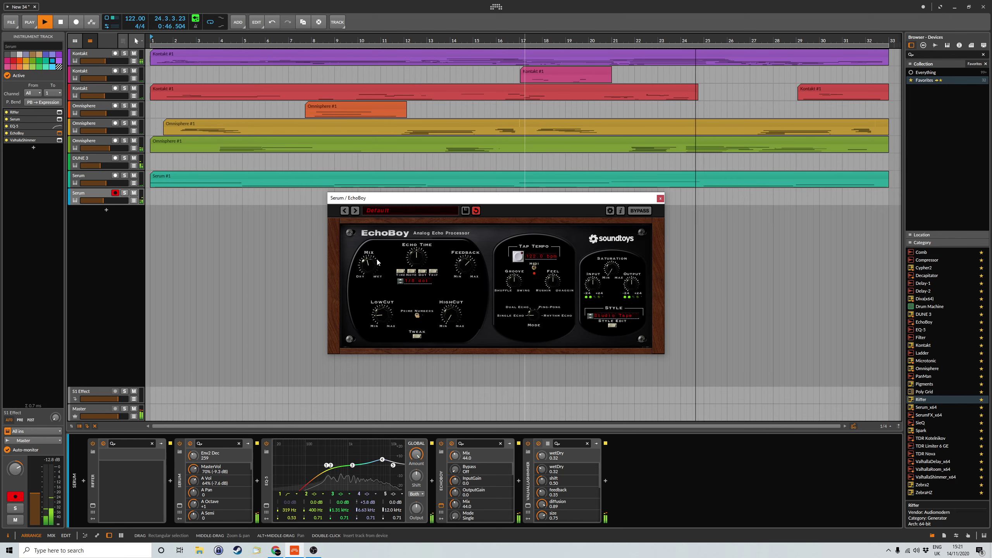
pyautogui.scroll(-1, 378, 261)
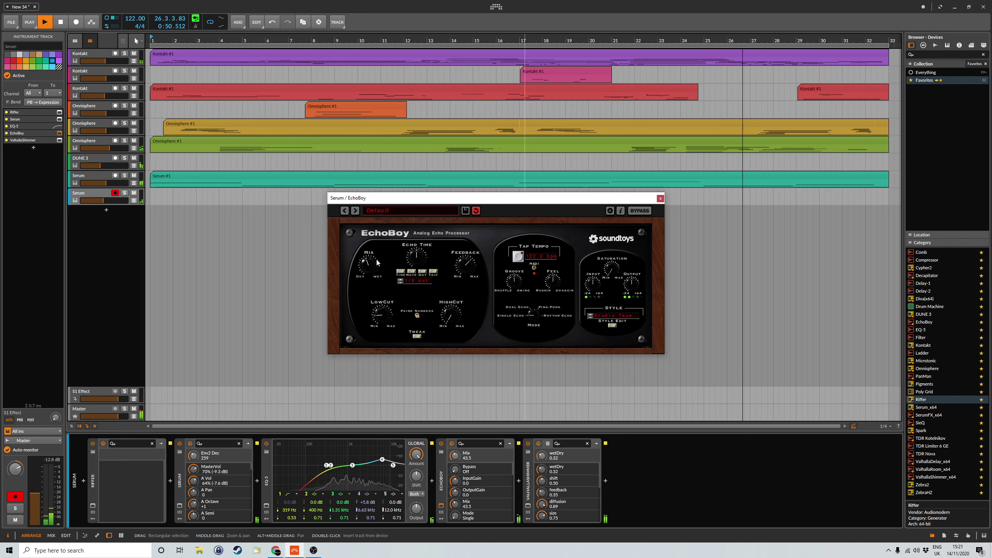
pyautogui.scroll(1, 465, 270)
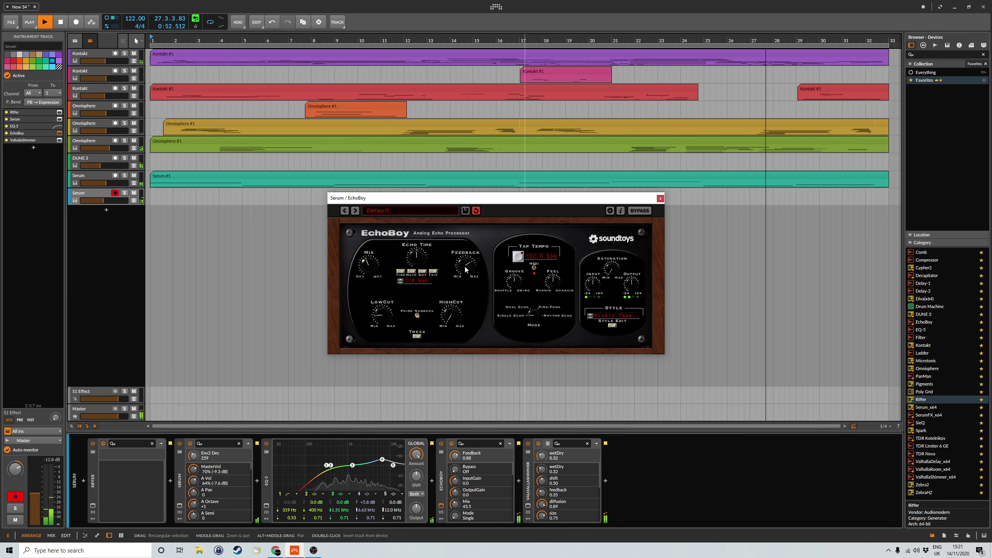
pyautogui.click(660, 198)
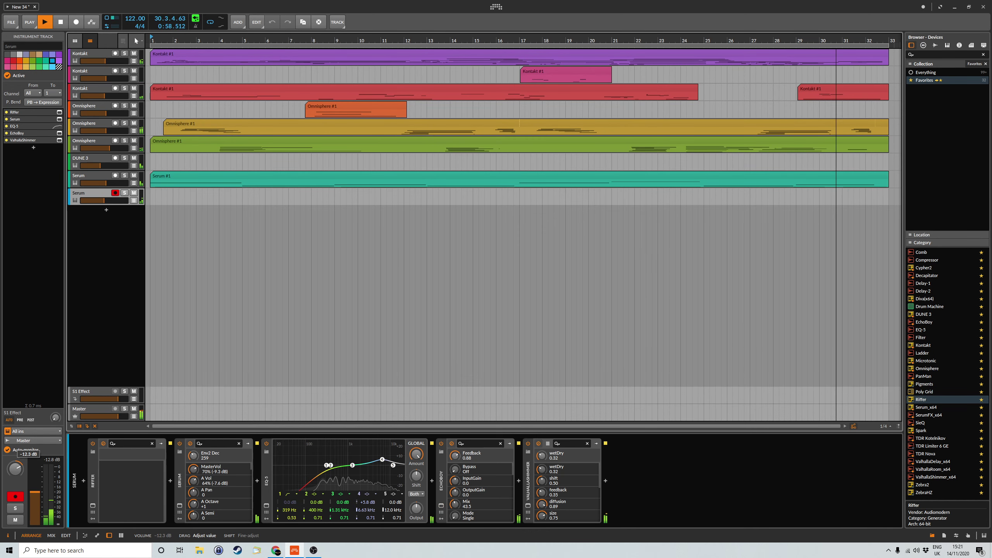
# Fine-tune the new Serum track's volume to about -12.3 dB and save the project.
pyautogui.scroll(1, 15, 469)
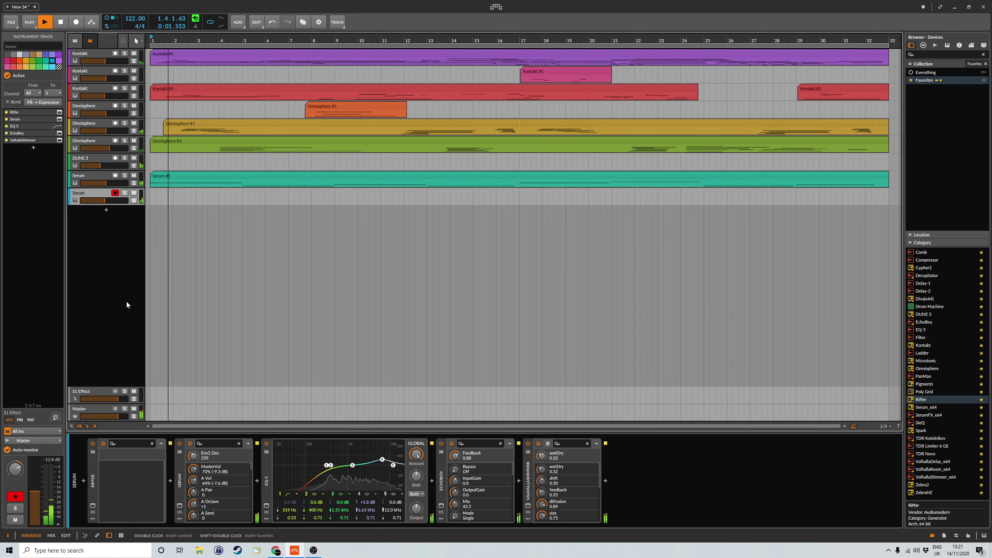
pyautogui.click(13, 25)
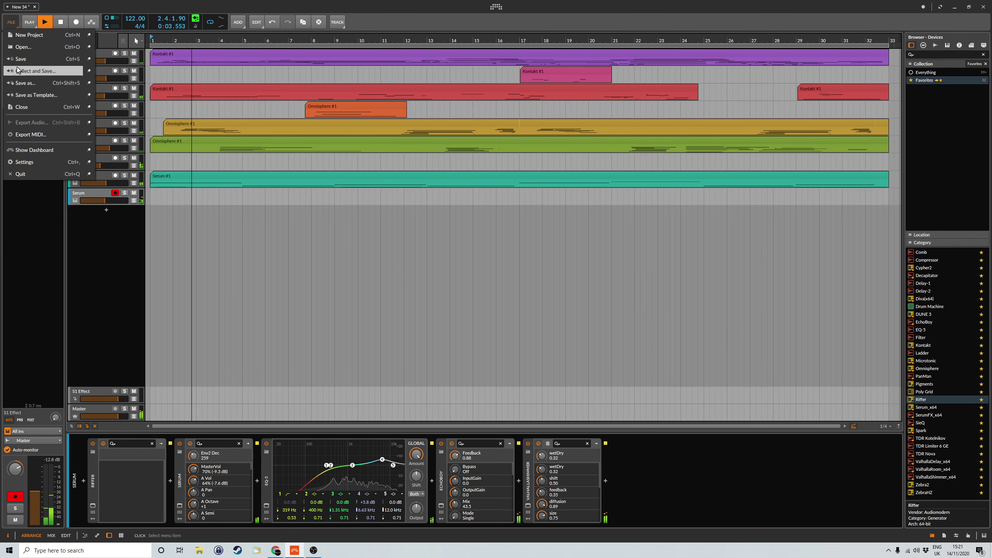
pyautogui.click(23, 70)
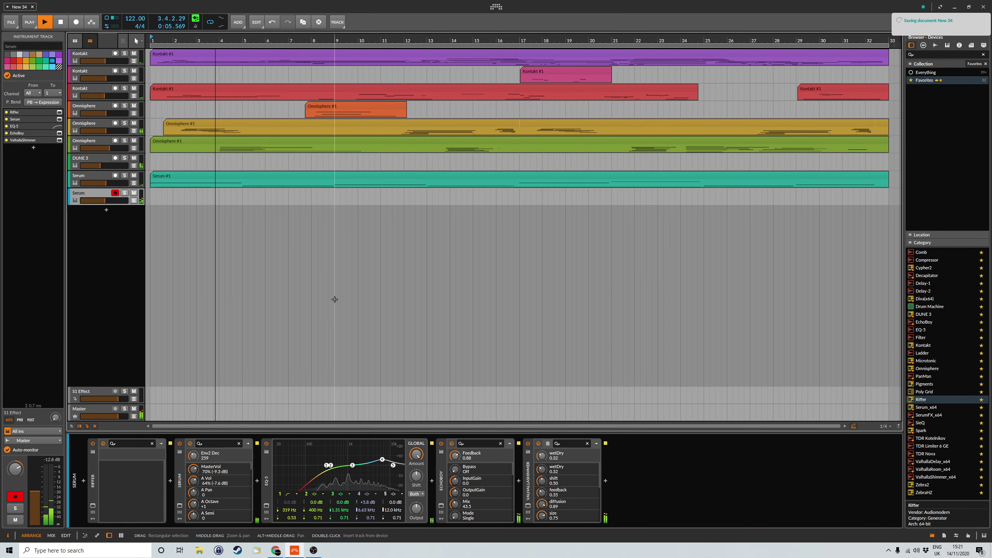